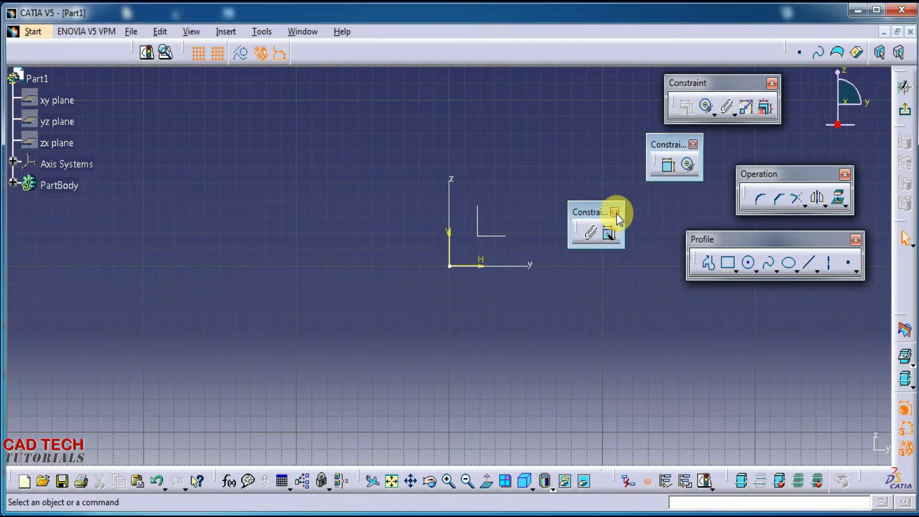
Close the floating constraint sub-toolbars and look through the command groups of the Constraint toolbar
{"action": "left_click", "coordinate": [693, 144]}
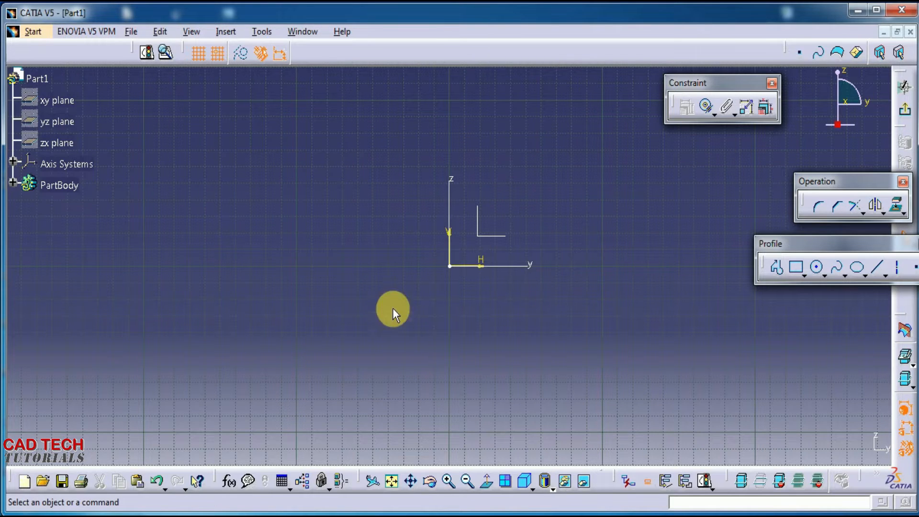
{"action": "left_click", "coordinate": [715, 115]}
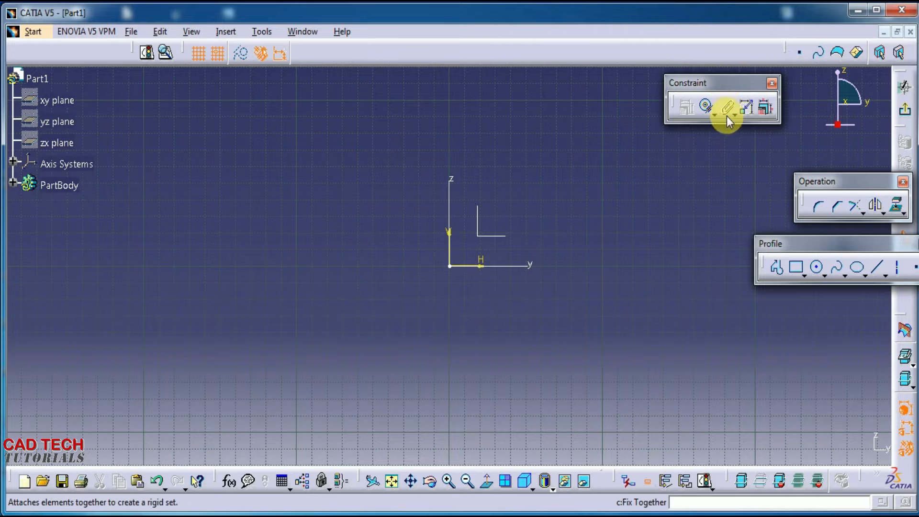
{"action": "left_click", "coordinate": [736, 115]}
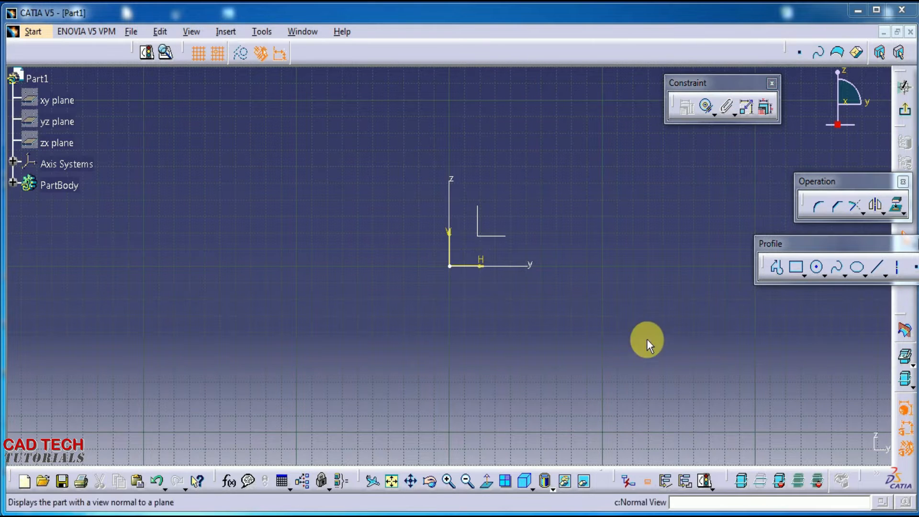
{"action": "left_click", "coordinate": [734, 116]}
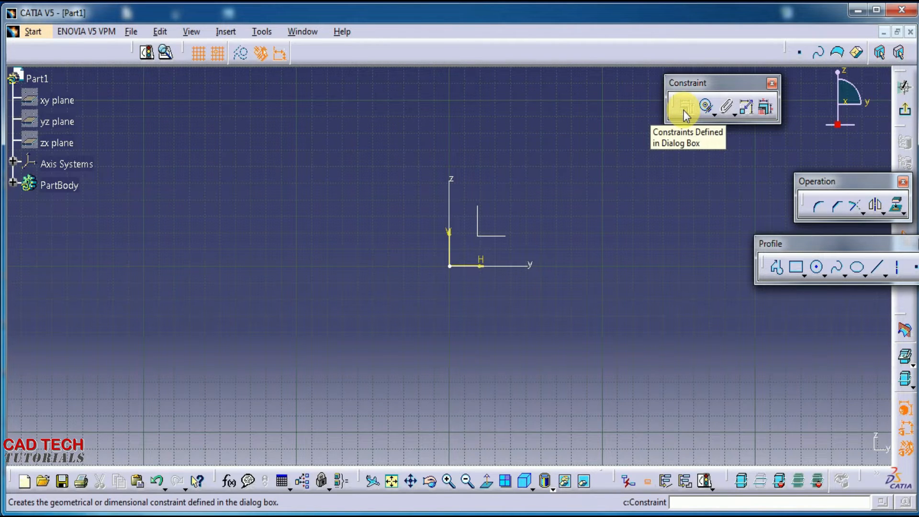
Detach the two constraint creation groups from the Constraint toolbar and place them as separate floating toolbars beneath it
{"action": "left_click", "coordinate": [715, 116]}
{"action": "left_click_drag", "start_coordinate": [723, 129], "coordinate": [678, 171]}
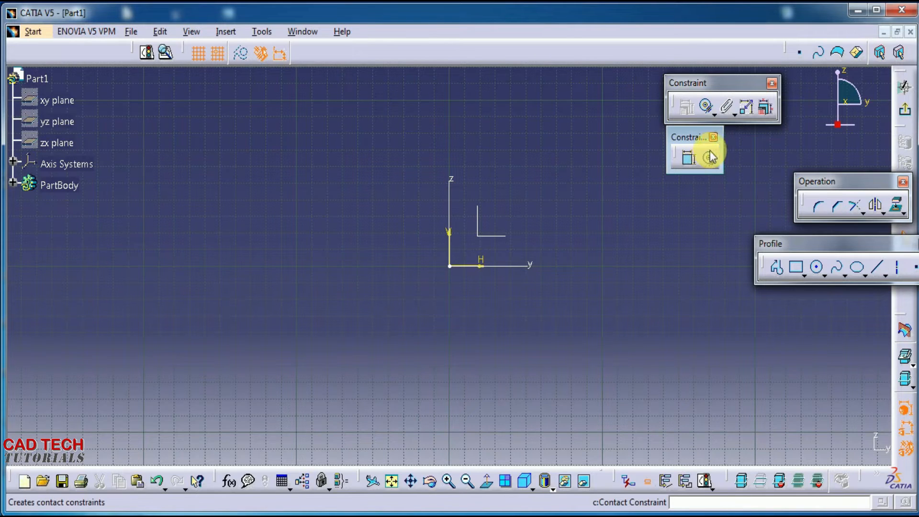
{"action": "left_click", "coordinate": [735, 116]}
{"action": "left_click_drag", "start_coordinate": [743, 128], "coordinate": [682, 210]}
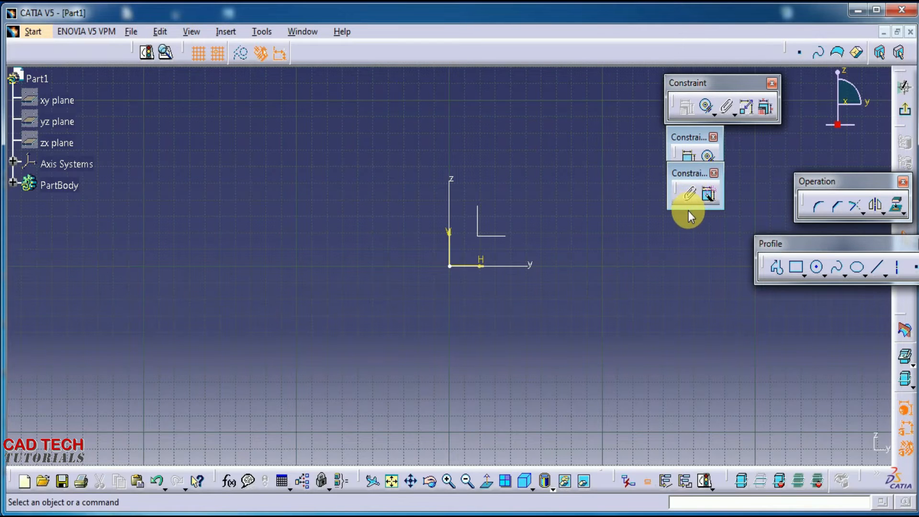
{"action": "left_click_drag", "start_coordinate": [682, 173], "coordinate": [680, 212]}
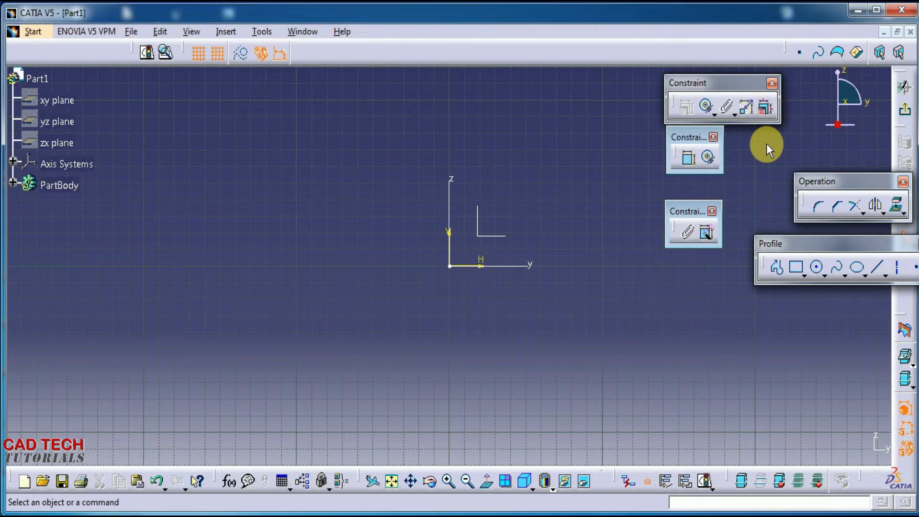
Examine the available constraint commands, including the constraint creation options, and leave without starting any of them
{"action": "left_click", "coordinate": [228, 33]}
{"action": "mouse_move", "coordinate": [269, 73]}
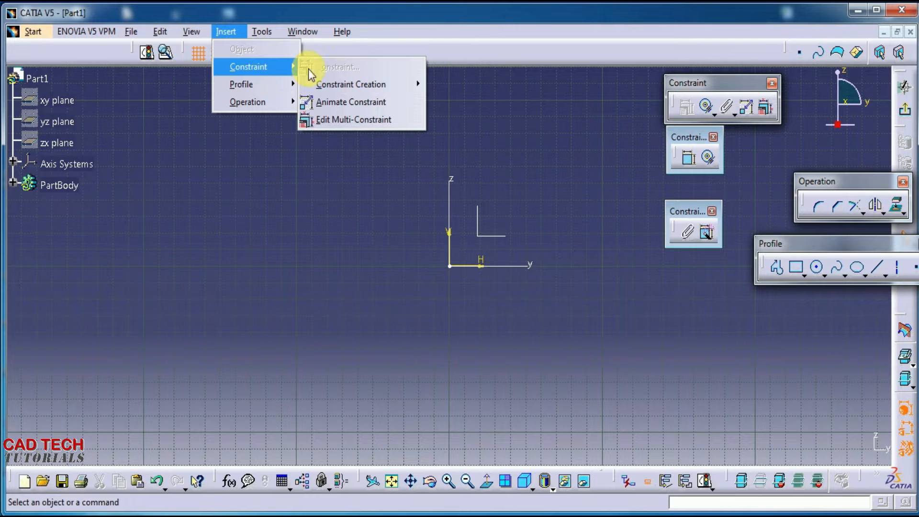
{"action": "mouse_move", "coordinate": [343, 85]}
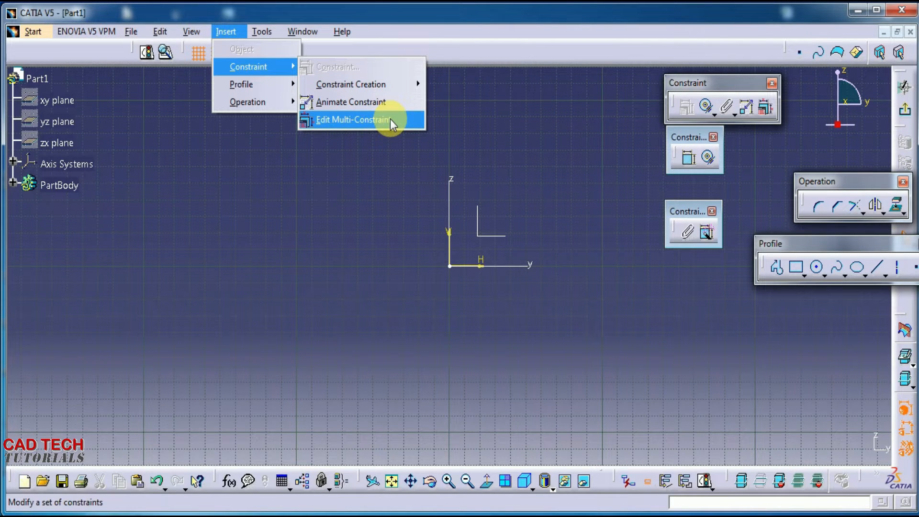
{"action": "mouse_move", "coordinate": [419, 82]}
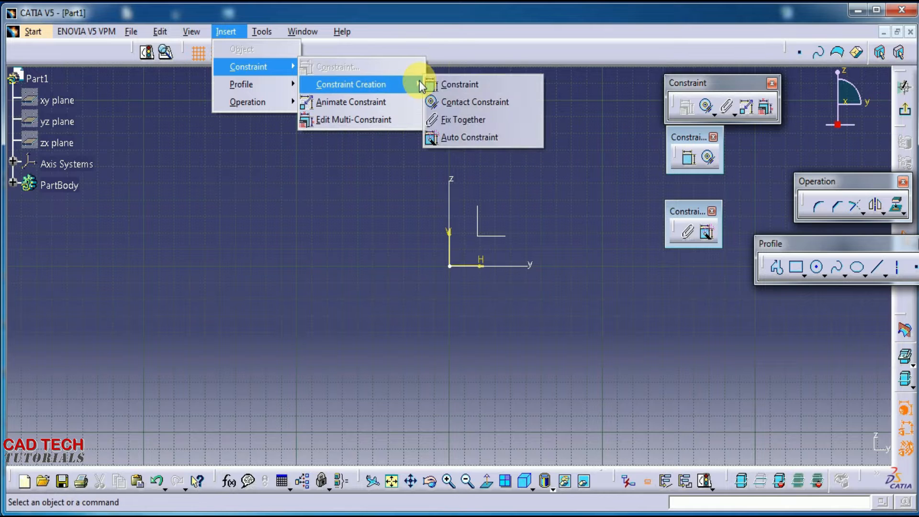
{"action": "left_click", "coordinate": [370, 170]}
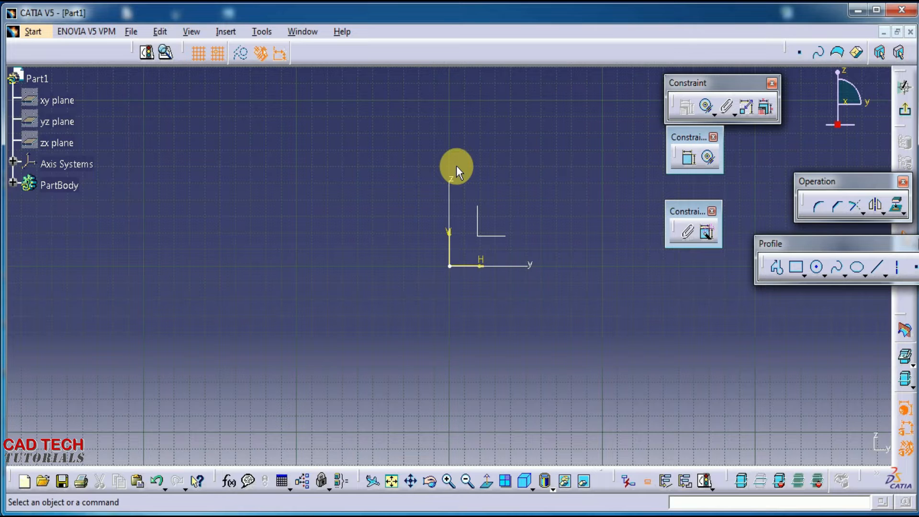
Sketch a rectangle about 90 mm wide and 40 mm high to the upper left of the origin
{"action": "left_click", "coordinate": [798, 268]}
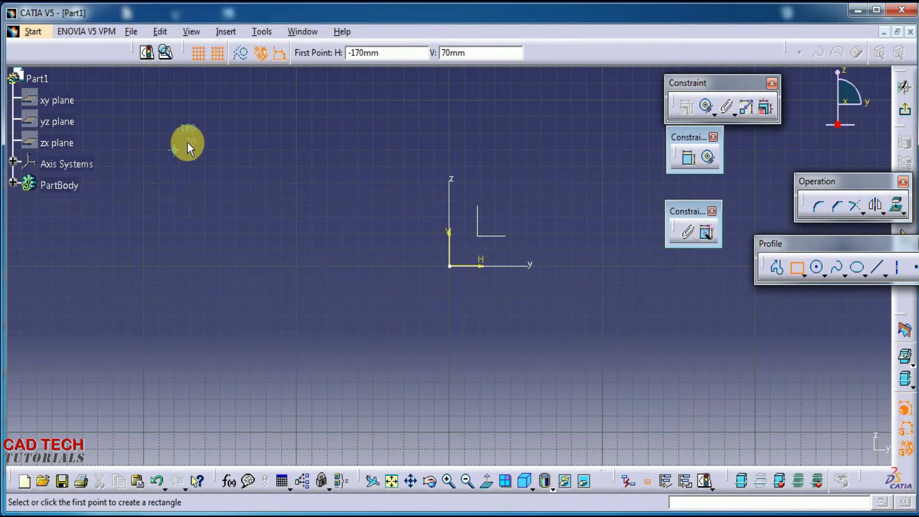
{"action": "left_click", "coordinate": [189, 150]}
{"action": "left_click", "coordinate": [328, 216]}
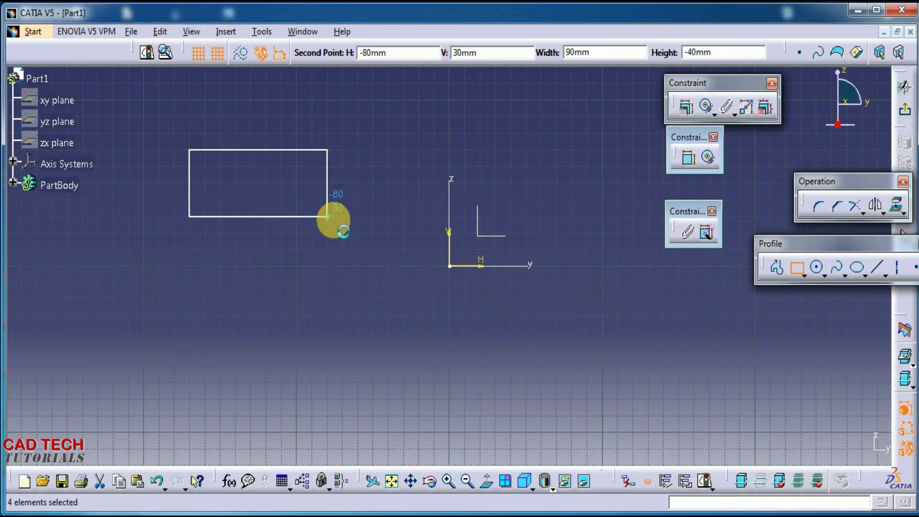
Sketch three circles, one to the right of the rectangle and two side by side below it
{"action": "left_click", "coordinate": [817, 268]}
{"action": "left_click", "coordinate": [420, 149]}
{"action": "left_click", "coordinate": [453, 123]}
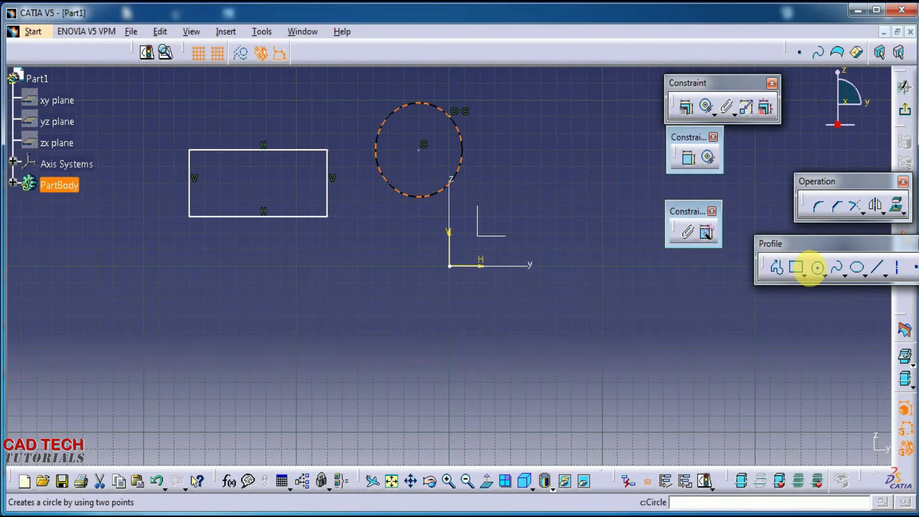
{"action": "left_click", "coordinate": [817, 268]}
{"action": "left_click", "coordinate": [357, 299]}
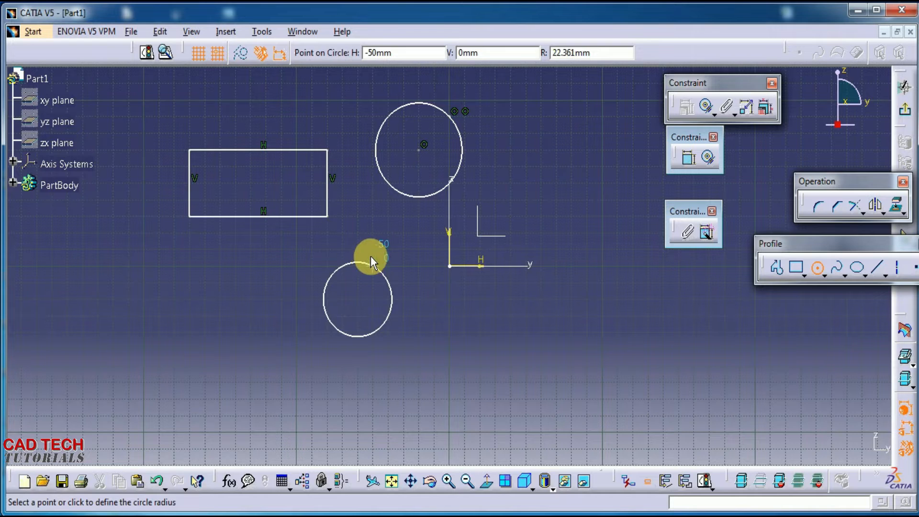
{"action": "left_click", "coordinate": [312, 284]}
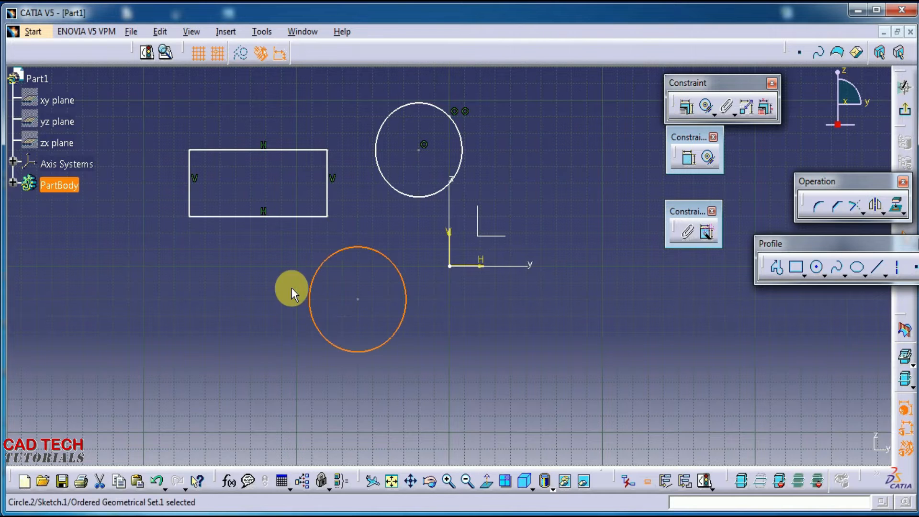
{"action": "left_click", "coordinate": [817, 268]}
{"action": "left_click", "coordinate": [205, 303]}
{"action": "left_click", "coordinate": [236, 268]}
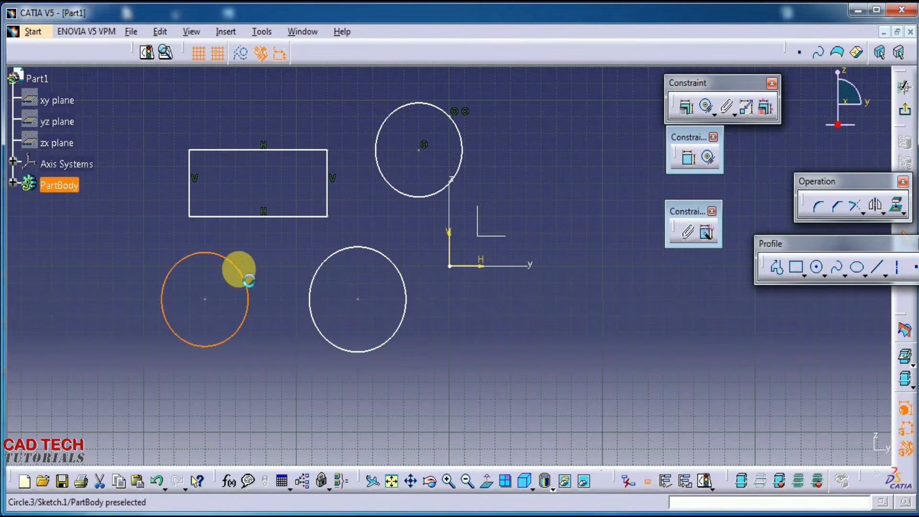
Sketch an arc by its centre, about 32 mm in radius, to the lower right of the origin
{"action": "left_click", "coordinate": [825, 278]}
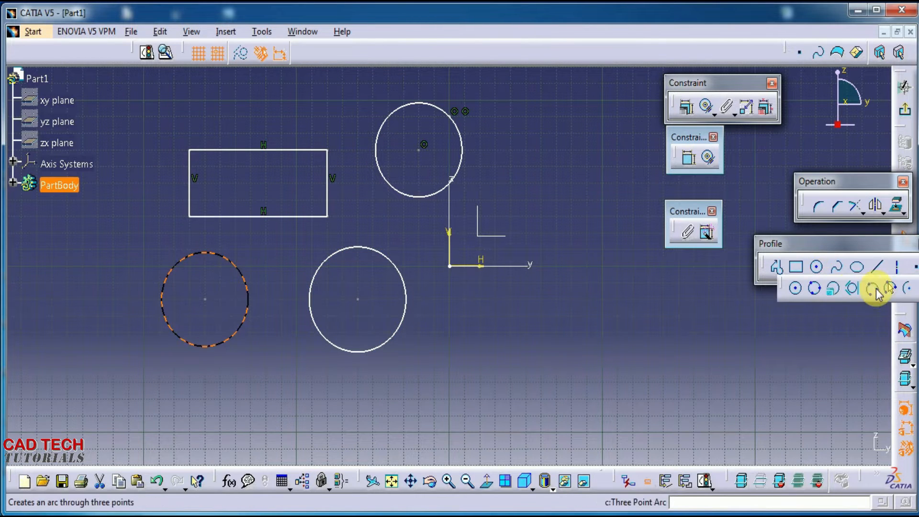
{"action": "left_click", "coordinate": [906, 290]}
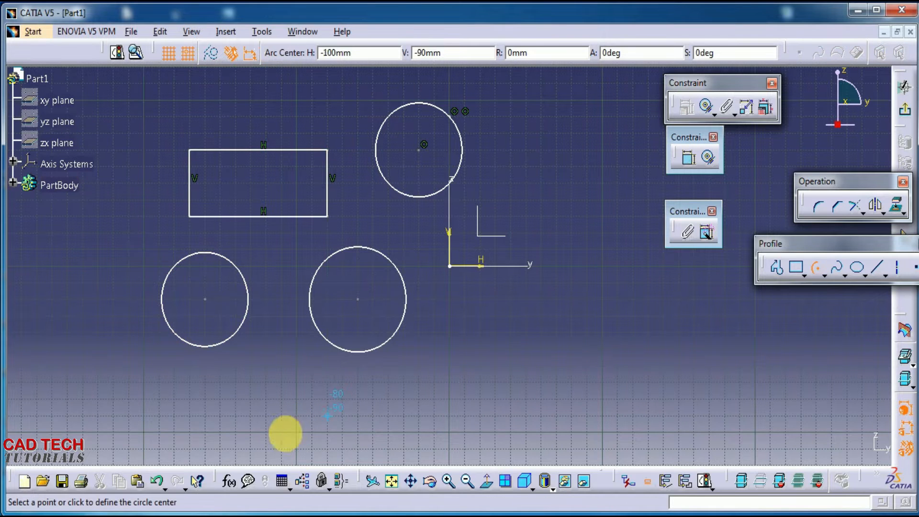
{"action": "left_click", "coordinate": [561, 359]}
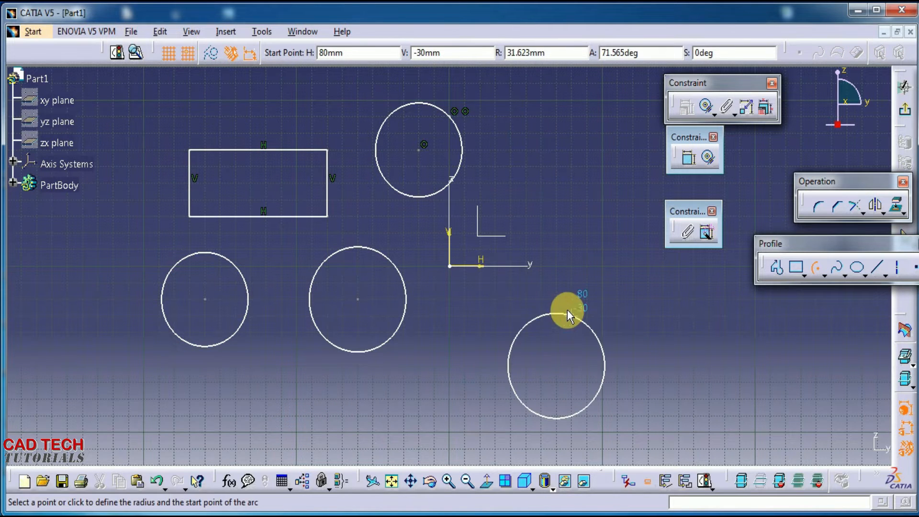
{"action": "left_click", "coordinate": [568, 312]}
{"action": "left_click", "coordinate": [468, 347]}
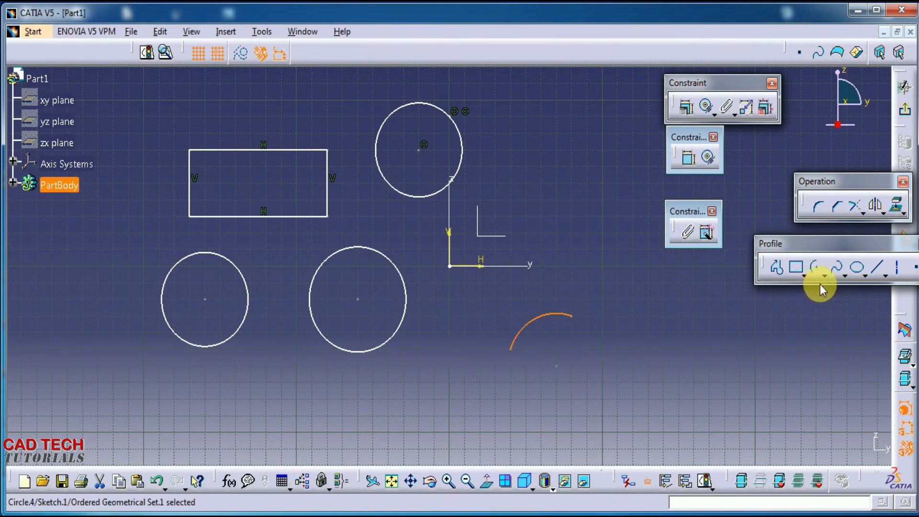
Sketch a slightly tilted elongated hole just right of the origin, about 60 mm between centres with a radius of about 12.5 mm
{"action": "left_click", "coordinate": [804, 275]}
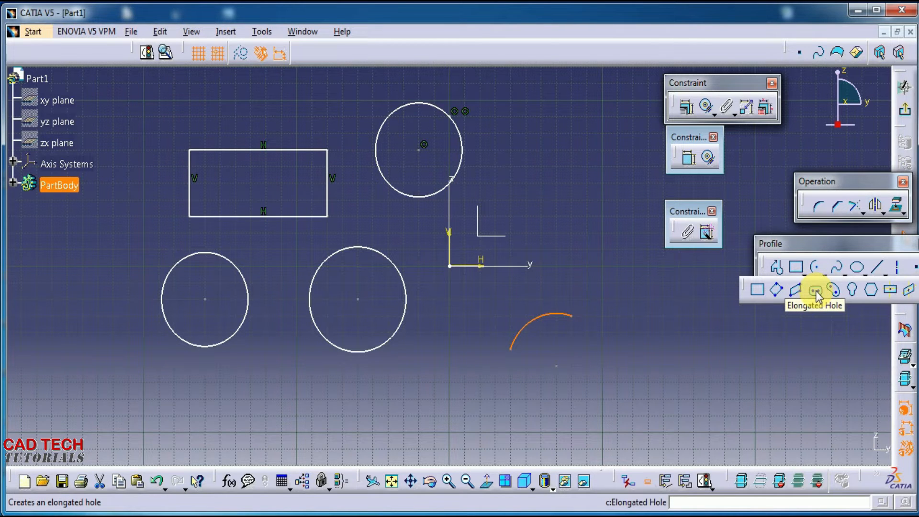
{"action": "left_click", "coordinate": [816, 290]}
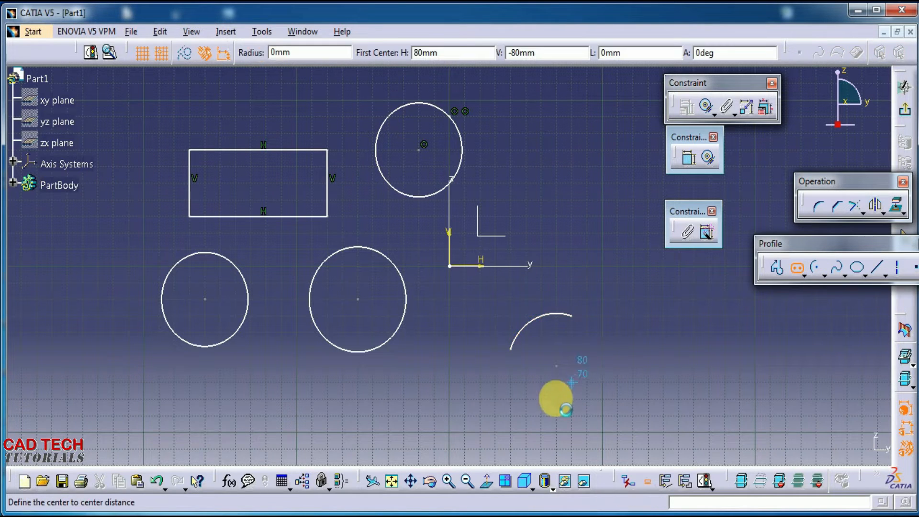
{"action": "left_click", "coordinate": [479, 282]}
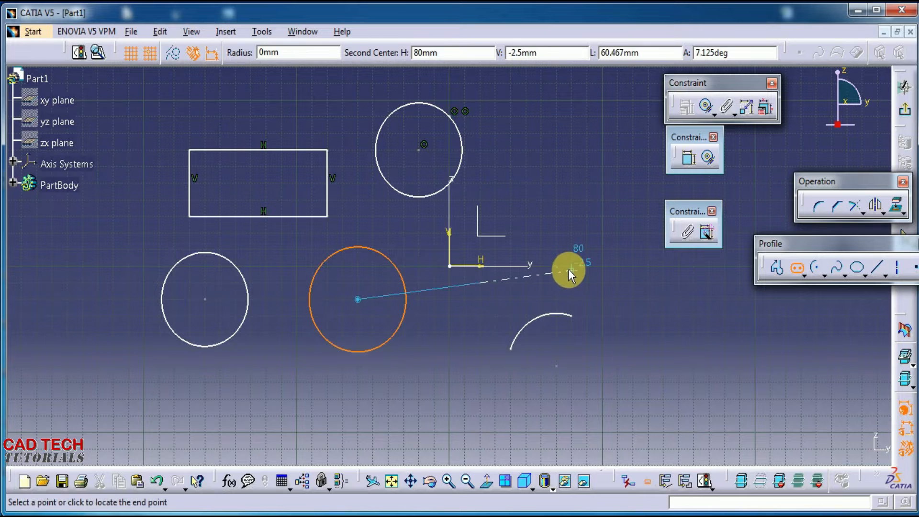
{"action": "left_click", "coordinate": [571, 270]}
{"action": "left_click", "coordinate": [564, 242]}
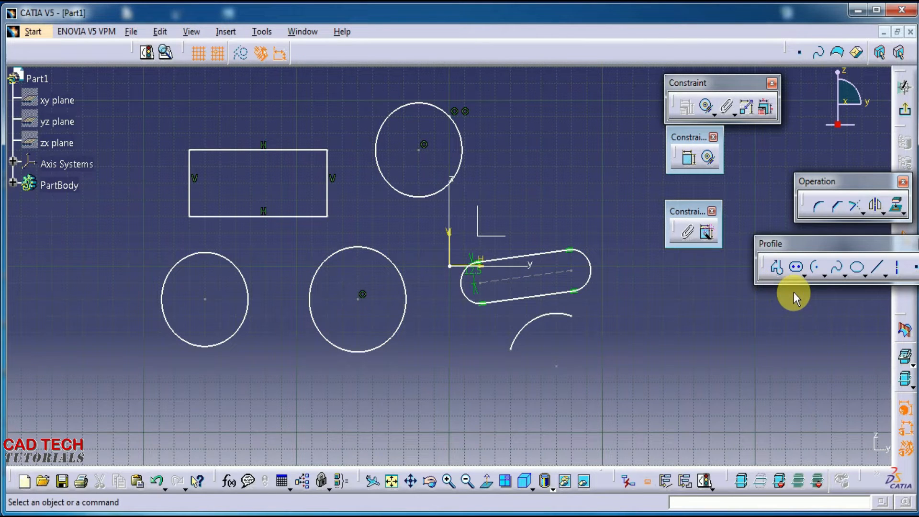
Sketch an inclined line to the right of the elongated hole and the arc
{"action": "left_click", "coordinate": [875, 270]}
{"action": "left_click", "coordinate": [708, 365]}
{"action": "left_click", "coordinate": [619, 213]}
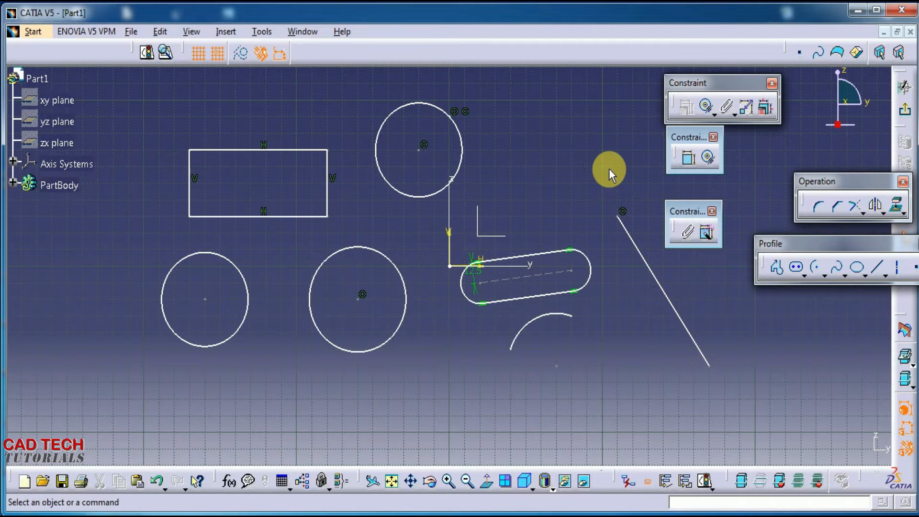
Dimension the rectangle's top edge above it and its left edge beside it using the Constraint command
{"action": "left_click", "coordinate": [689, 160]}
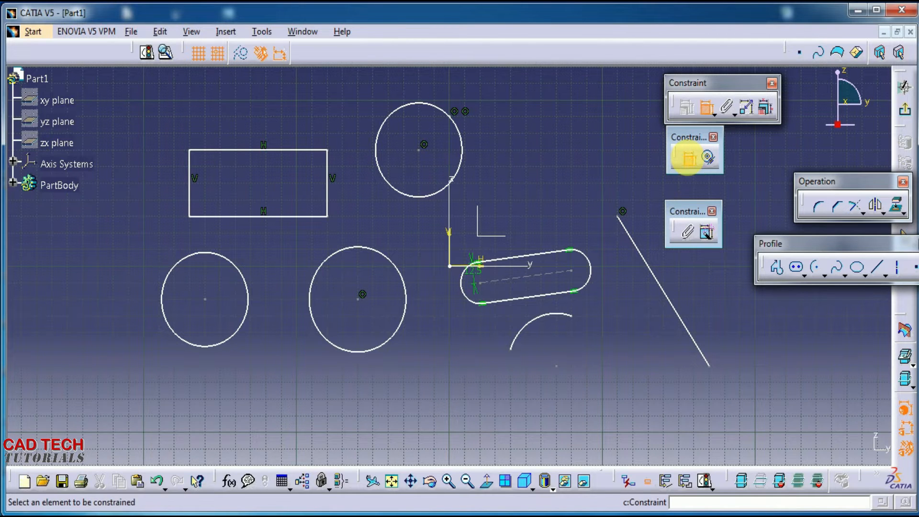
{"action": "left_click", "coordinate": [288, 150]}
{"action": "left_click", "coordinate": [283, 104]}
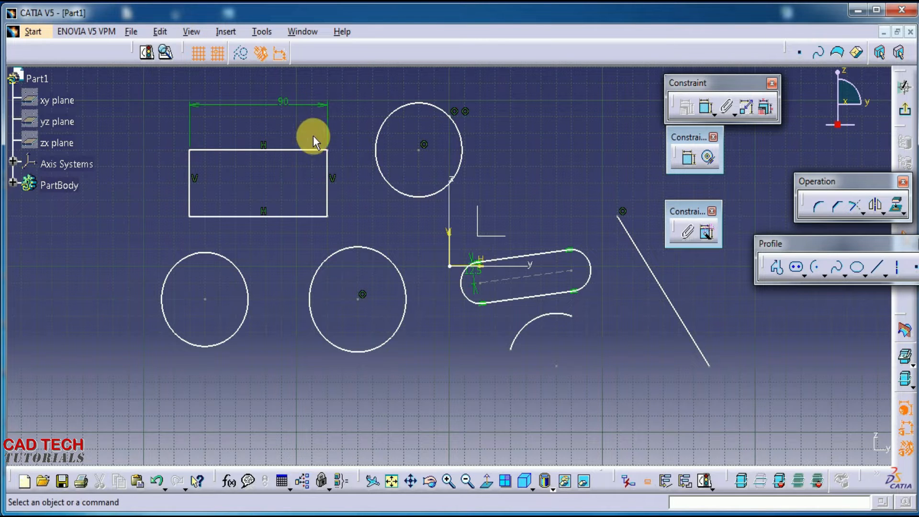
{"action": "left_click", "coordinate": [691, 159]}
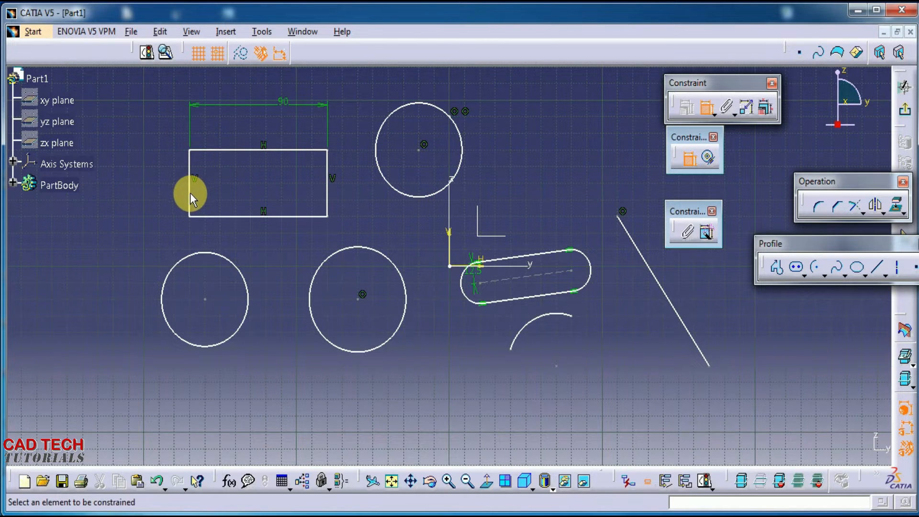
{"action": "left_click", "coordinate": [191, 193]}
{"action": "left_click", "coordinate": [149, 182]}
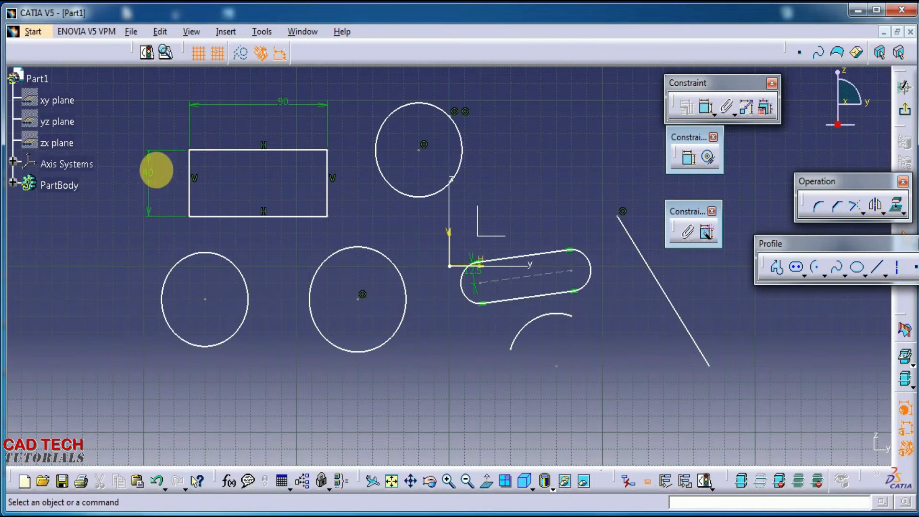
Try an angle constraint between the rectangle's left and bottom edges and undo it
{"action": "left_click", "coordinate": [690, 160]}
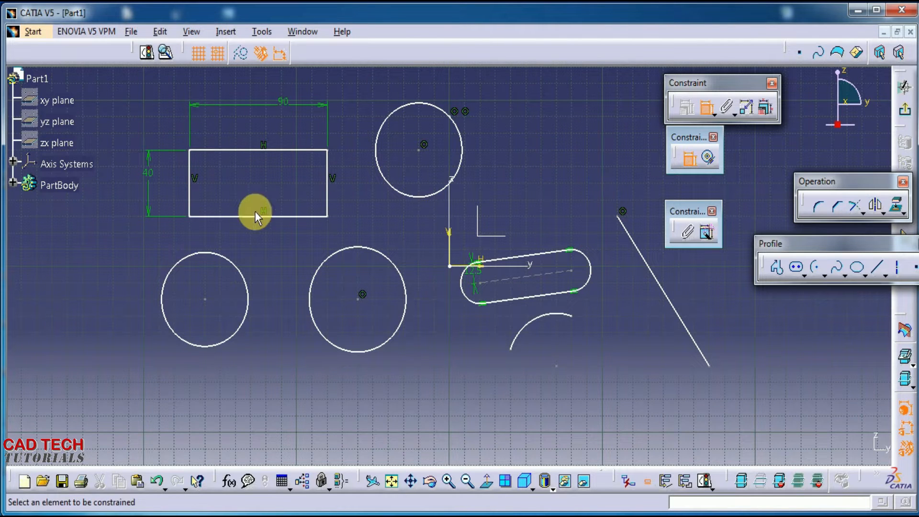
{"action": "left_click", "coordinate": [189, 195]}
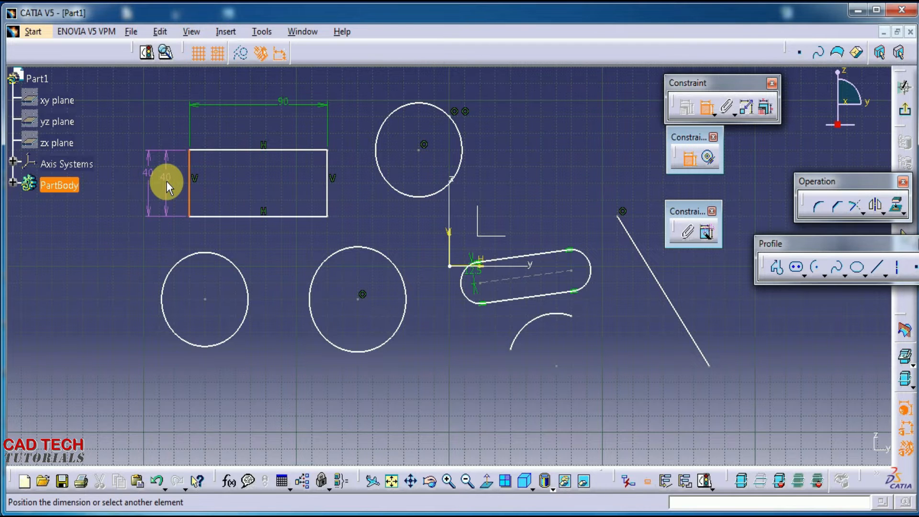
{"action": "left_click", "coordinate": [218, 217]}
{"action": "left_click", "coordinate": [217, 191]}
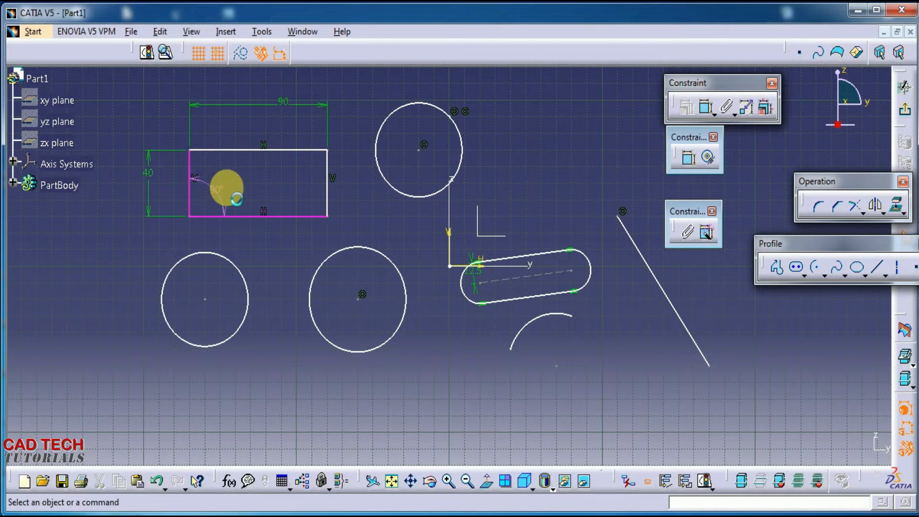
{"action": "key", "text": "ctrl+z"}
Dimension the diameter of the circle below the rectangle using the Constraint command
{"action": "middle_click_drag", "start_coordinate": [293, 186], "coordinate": [247, 210]}
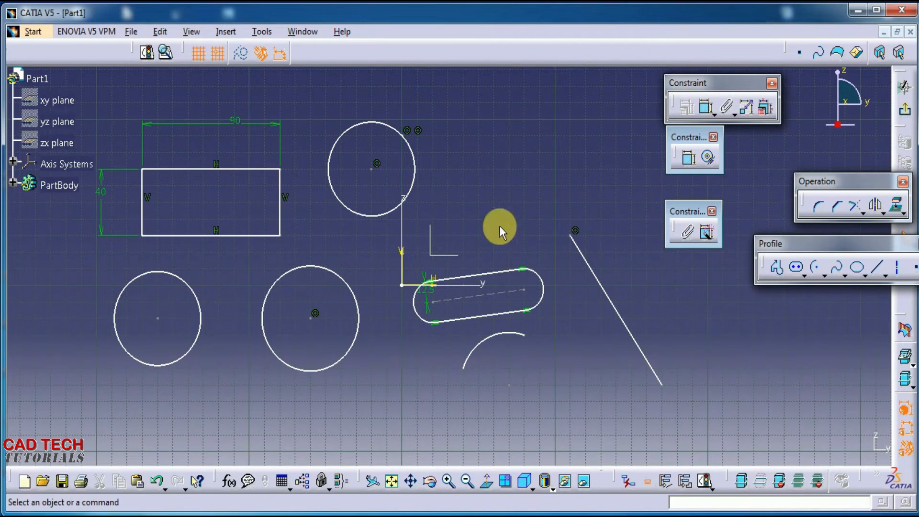
{"action": "left_click", "coordinate": [689, 158]}
{"action": "left_click", "coordinate": [167, 273]}
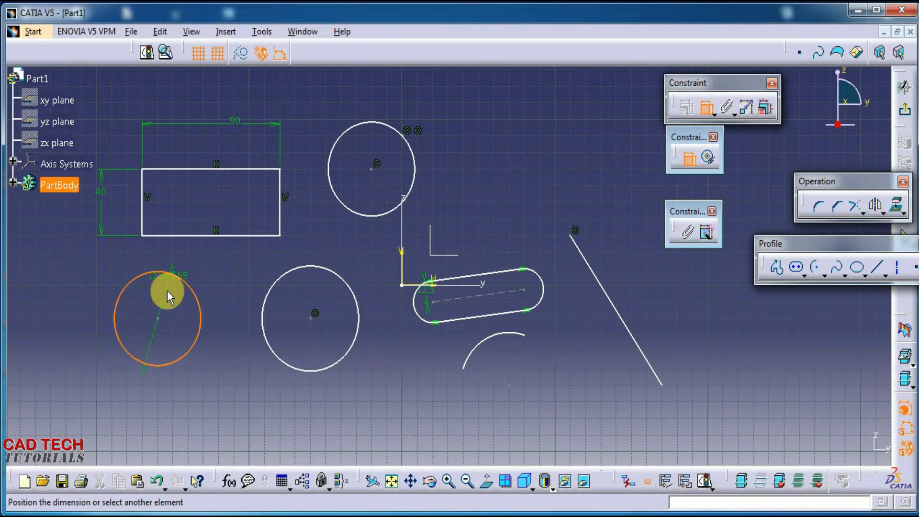
{"action": "left_click", "coordinate": [176, 303]}
{"action": "left_click", "coordinate": [235, 265]}
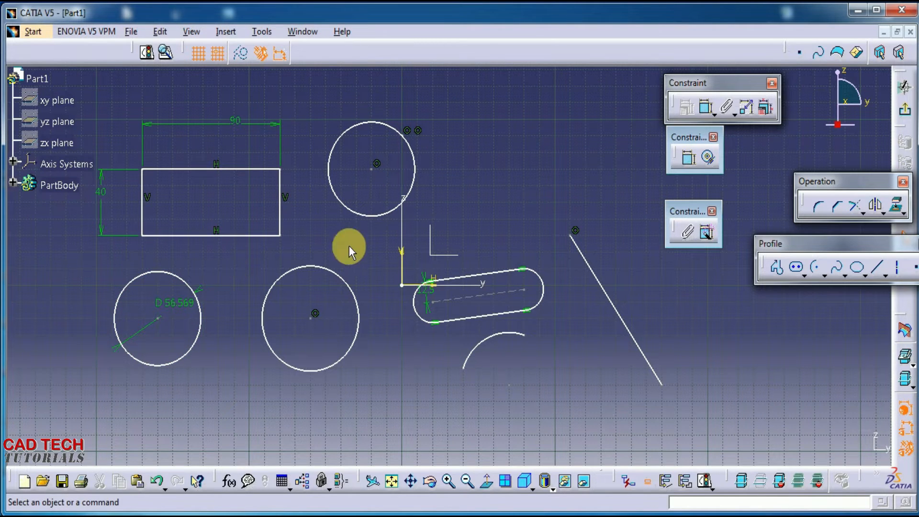
Begin a distance constraint between the rectangle's bottom edge and the dimensioned circle below it
{"action": "left_click", "coordinate": [691, 160]}
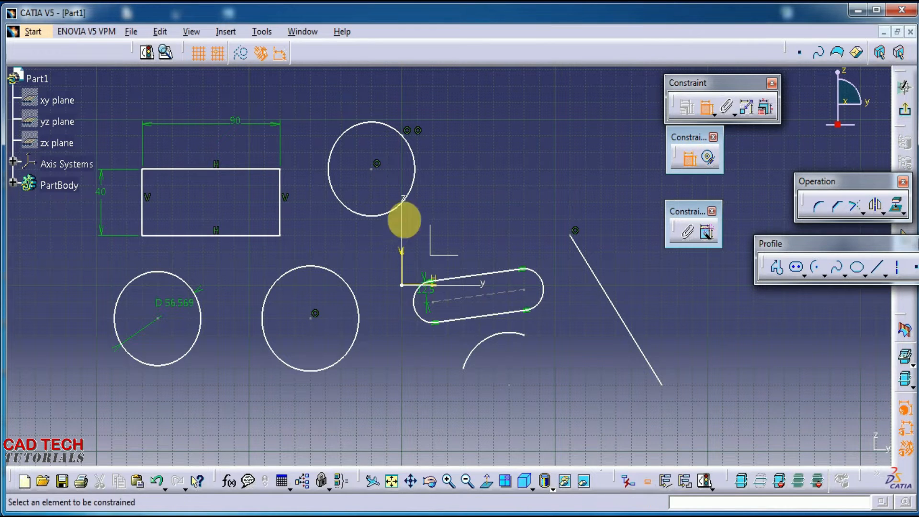
{"action": "left_click", "coordinate": [180, 235]}
{"action": "left_click", "coordinate": [154, 274]}
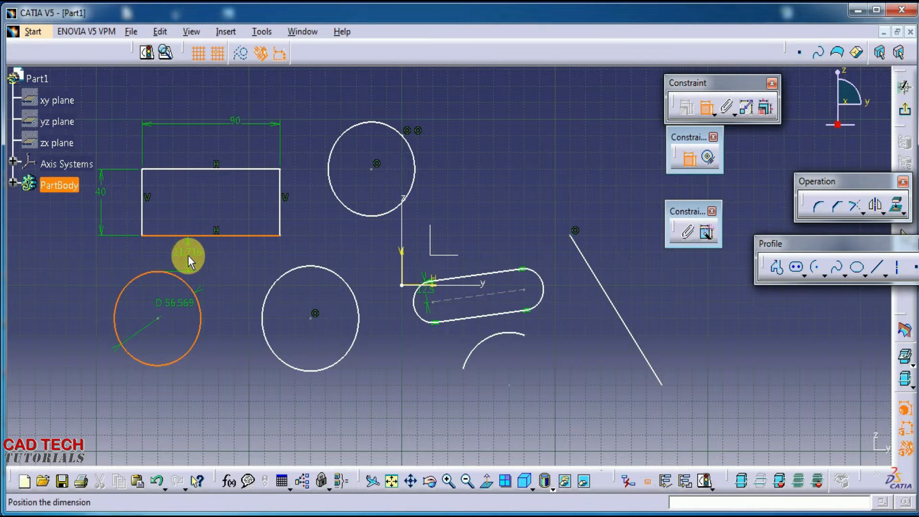
Apply Swap Location four times to the pending distance constraint, moving the circle across the rectangle's bottom edge and back
{"action": "right_click", "coordinate": [208, 258]}
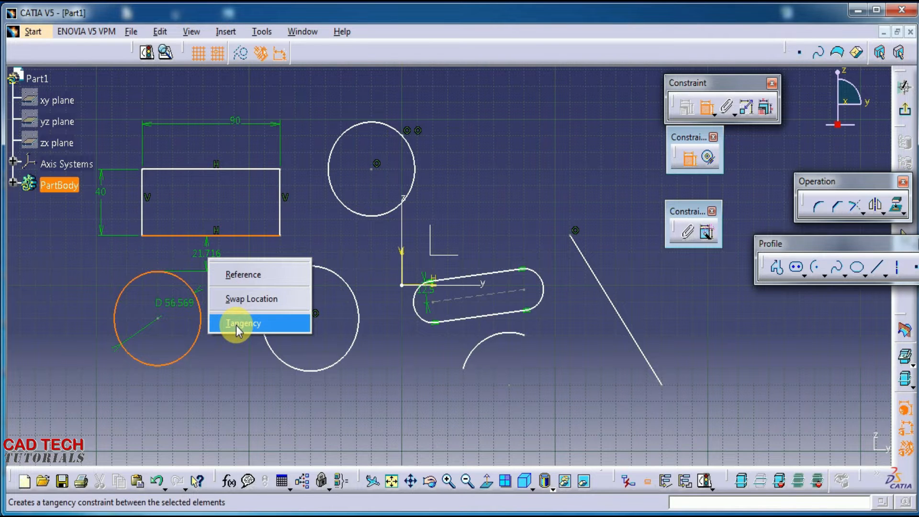
{"action": "left_click", "coordinate": [241, 299]}
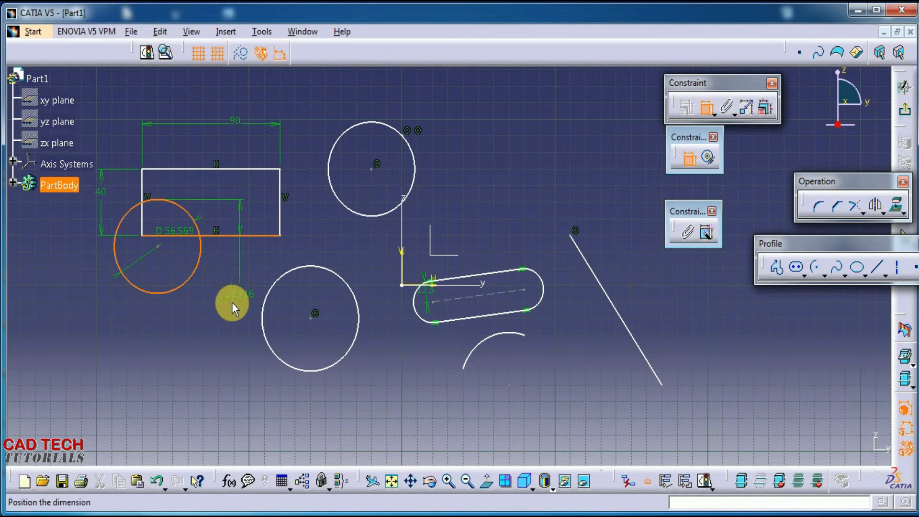
{"action": "right_click", "coordinate": [239, 271]}
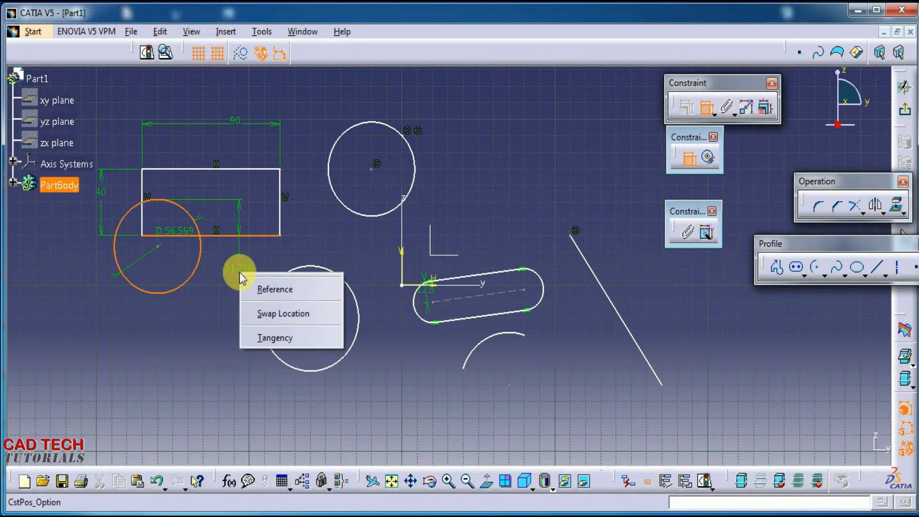
{"action": "left_click", "coordinate": [260, 313]}
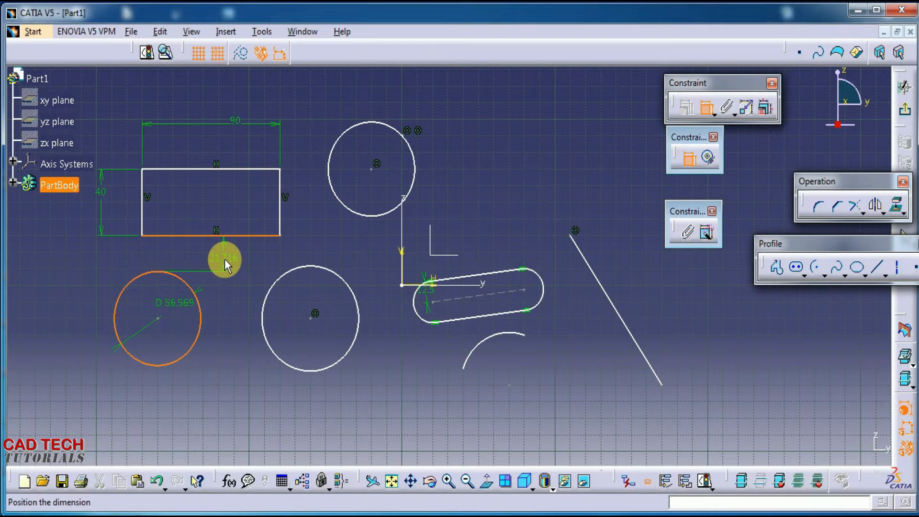
{"action": "right_click", "coordinate": [225, 260]}
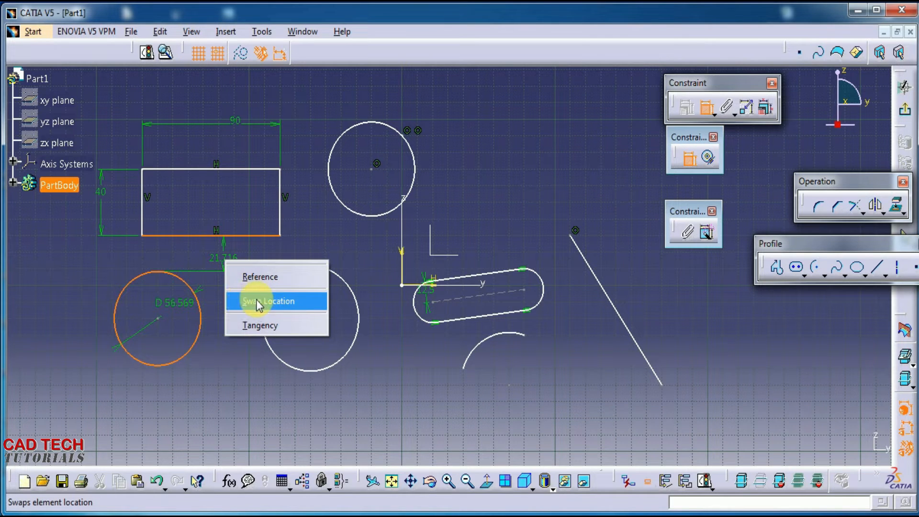
{"action": "left_click", "coordinate": [290, 299]}
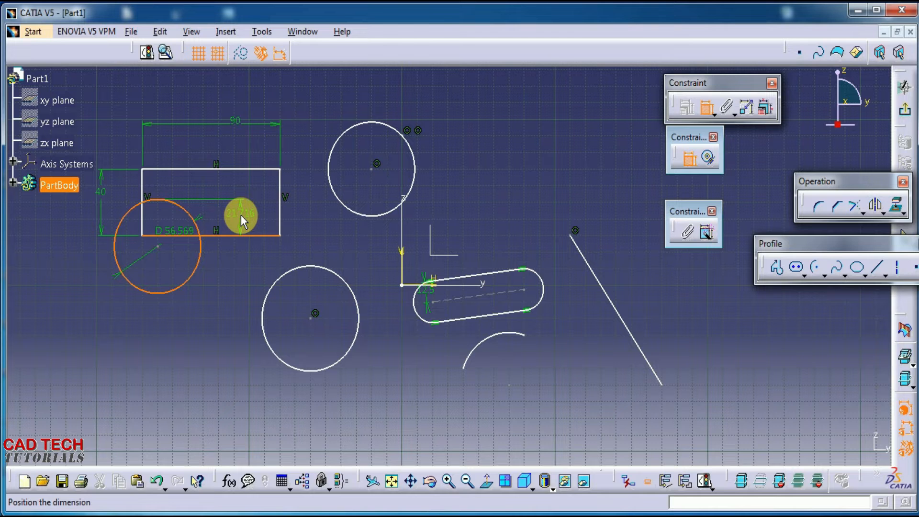
{"action": "right_click", "coordinate": [241, 218]}
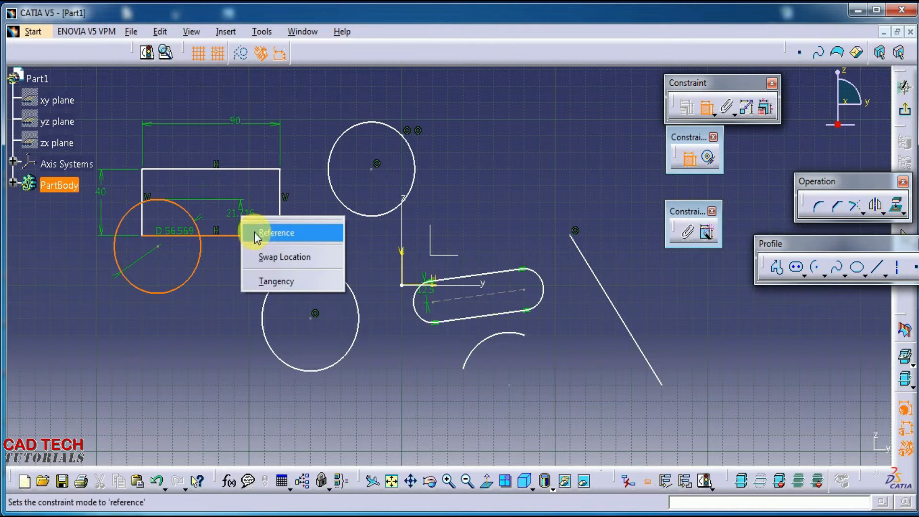
{"action": "left_click", "coordinate": [264, 257]}
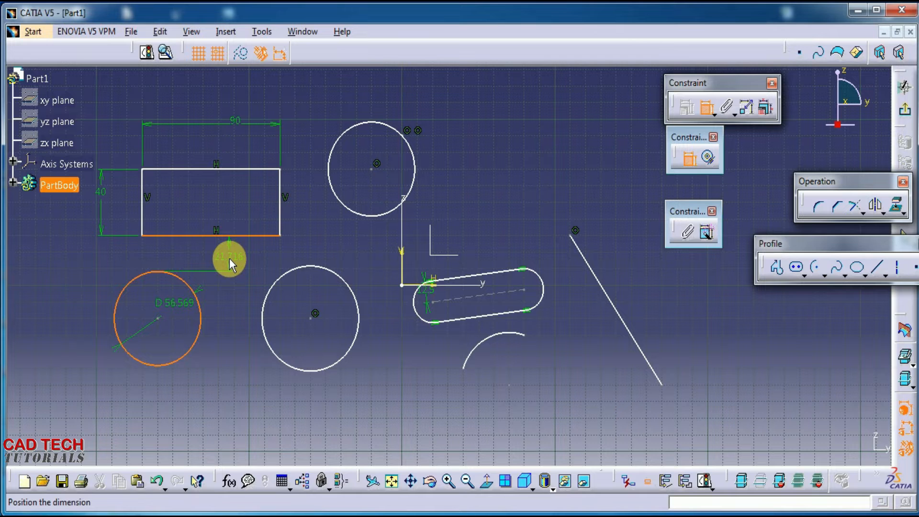
Convert the pending constraint between the rectangle's bottom edge and the circle into a Tangency constraint
{"action": "right_click", "coordinate": [229, 259]}
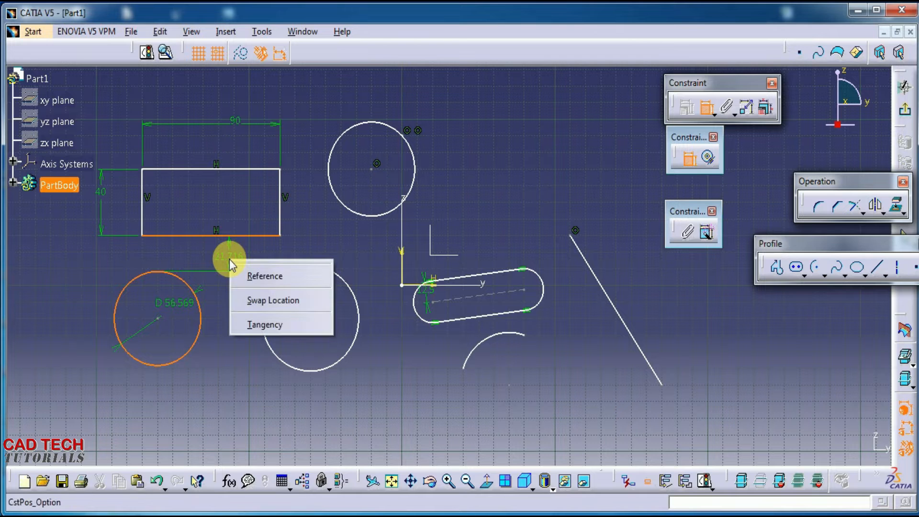
{"action": "left_click", "coordinate": [255, 327]}
{"action": "left_click", "coordinate": [178, 251]}
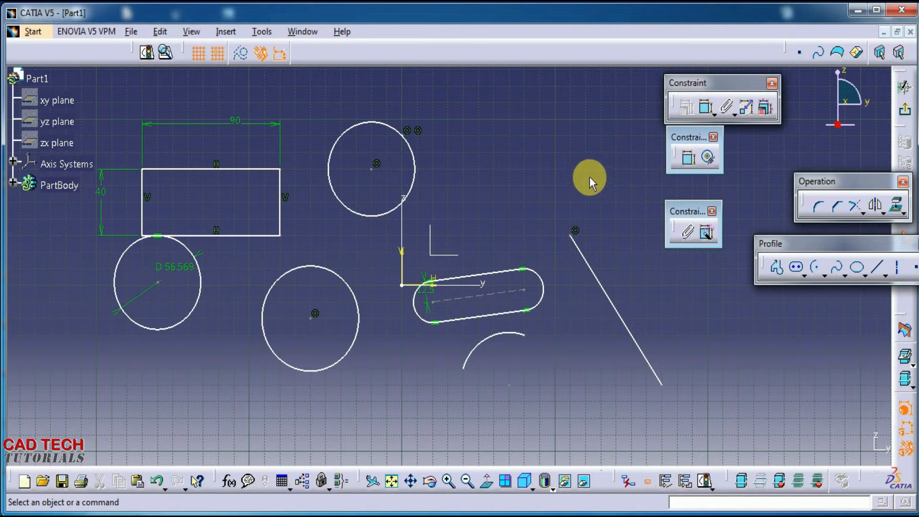
Examine the options offered for a distance constraint between the two lower circles, leaving without creating it
{"action": "left_click", "coordinate": [694, 158]}
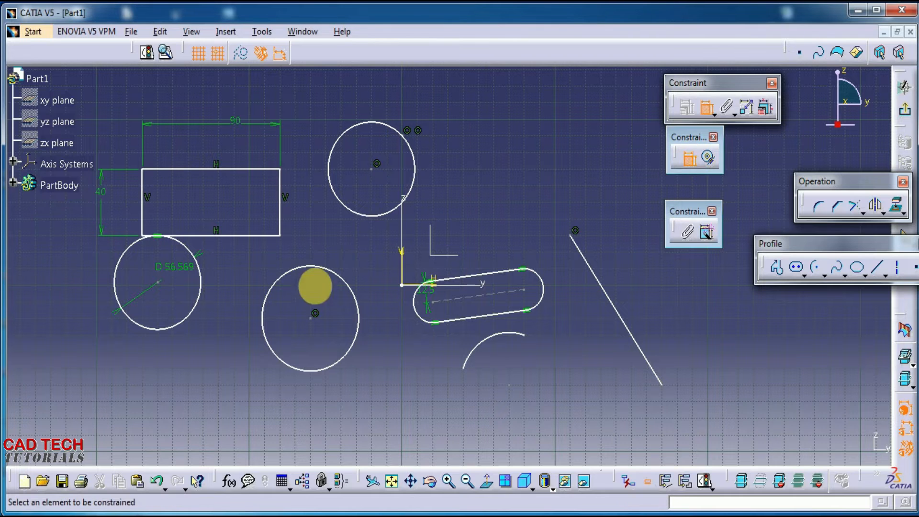
{"action": "left_click", "coordinate": [266, 297]}
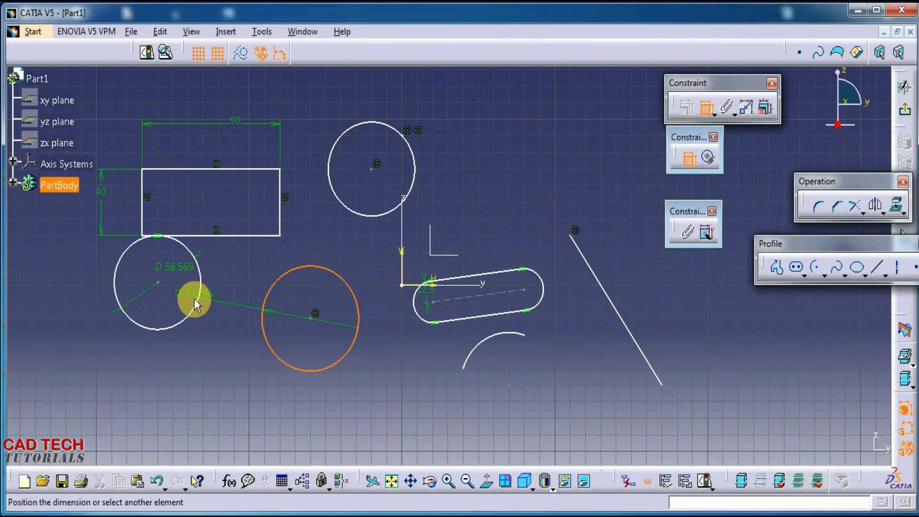
{"action": "left_click", "coordinate": [199, 303]}
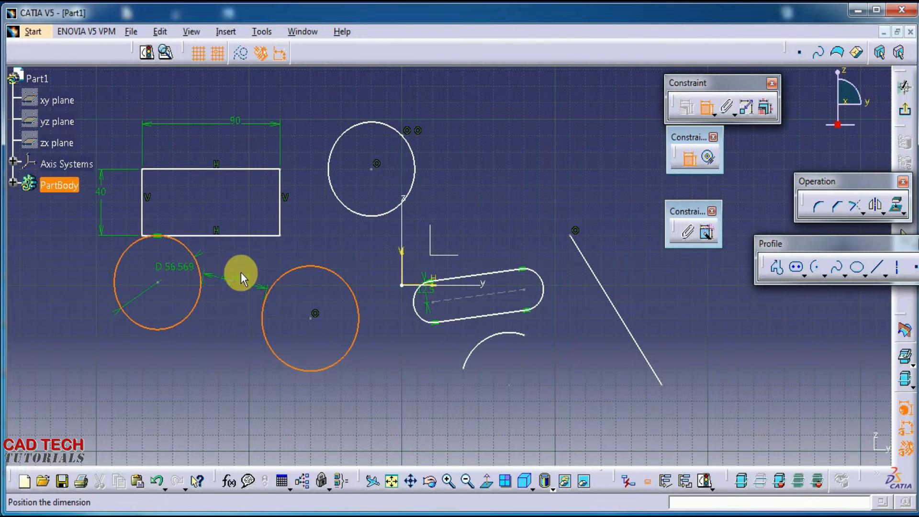
{"action": "right_click", "coordinate": [243, 267]}
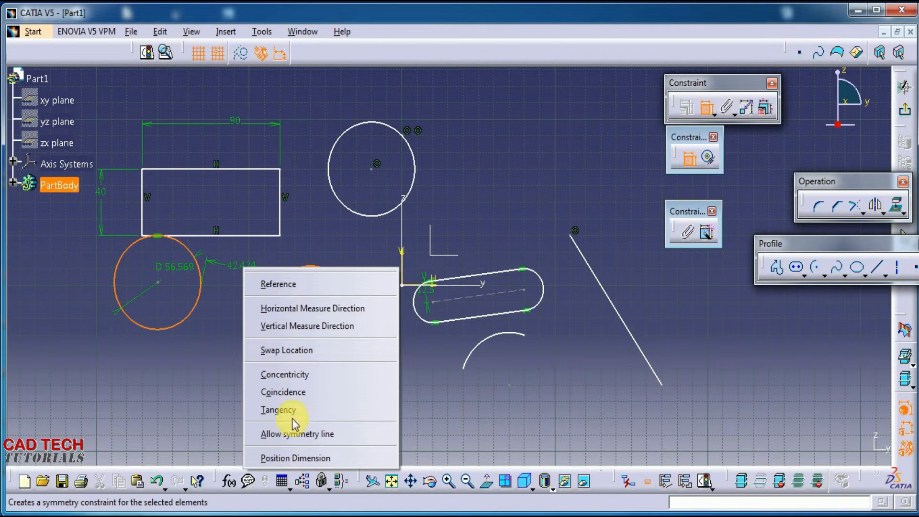
{"action": "left_click", "coordinate": [206, 315]}
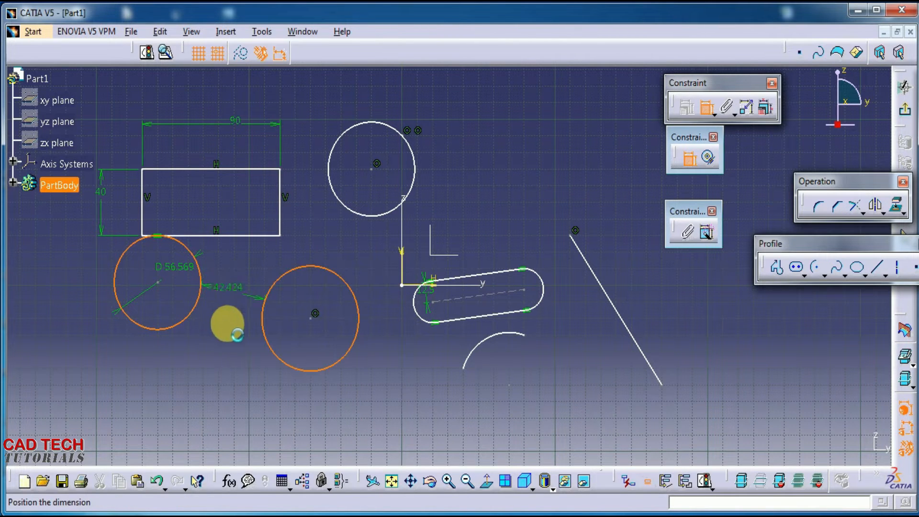
{"action": "right_click", "coordinate": [223, 381]}
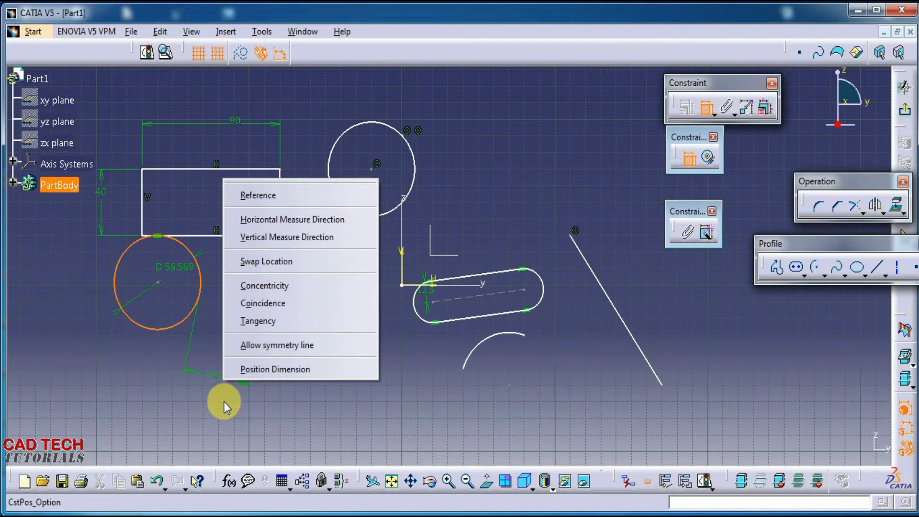
{"action": "left_click", "coordinate": [224, 404]}
{"action": "key", "text": "Escape"}
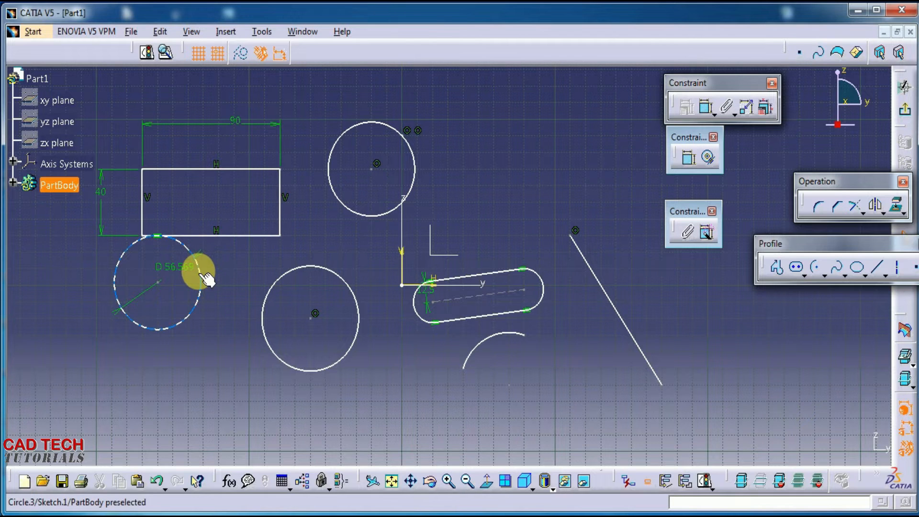
Examine the options offered for a further constraint between the rectangle's bottom edge and the circle tangent to it
{"action": "left_click", "coordinate": [688, 157]}
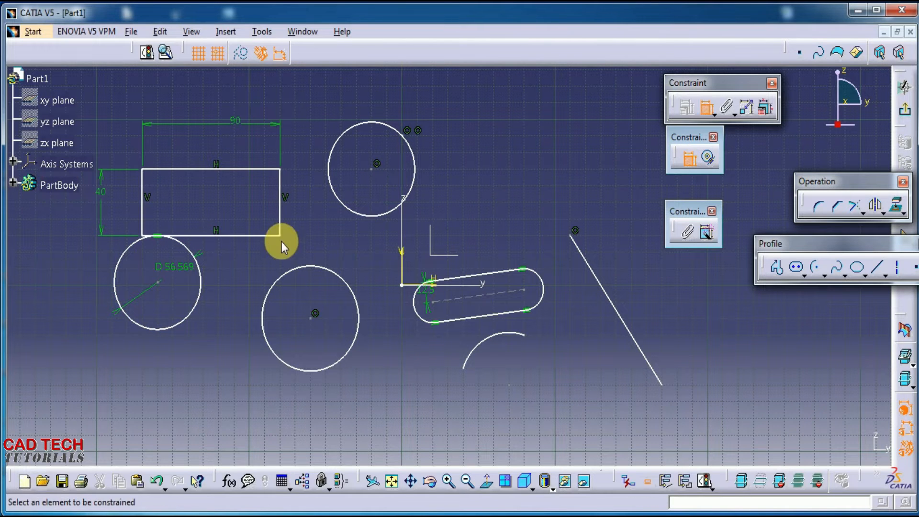
{"action": "left_click", "coordinate": [246, 236]}
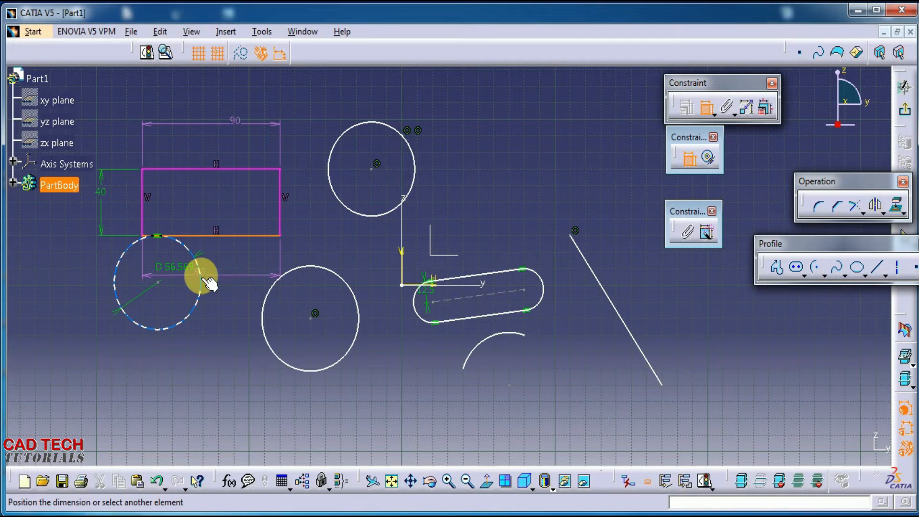
{"action": "left_click", "coordinate": [198, 282]}
{"action": "right_click", "coordinate": [230, 270]}
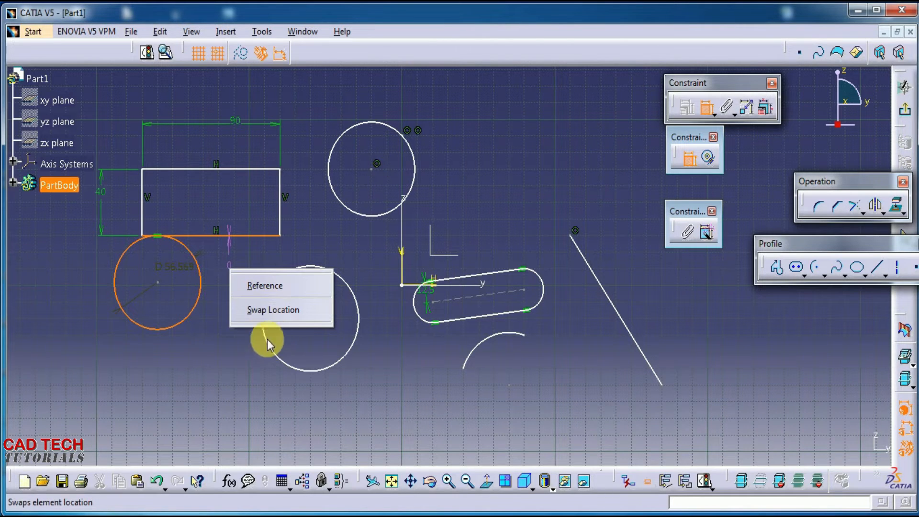
{"action": "left_click", "coordinate": [223, 359]}
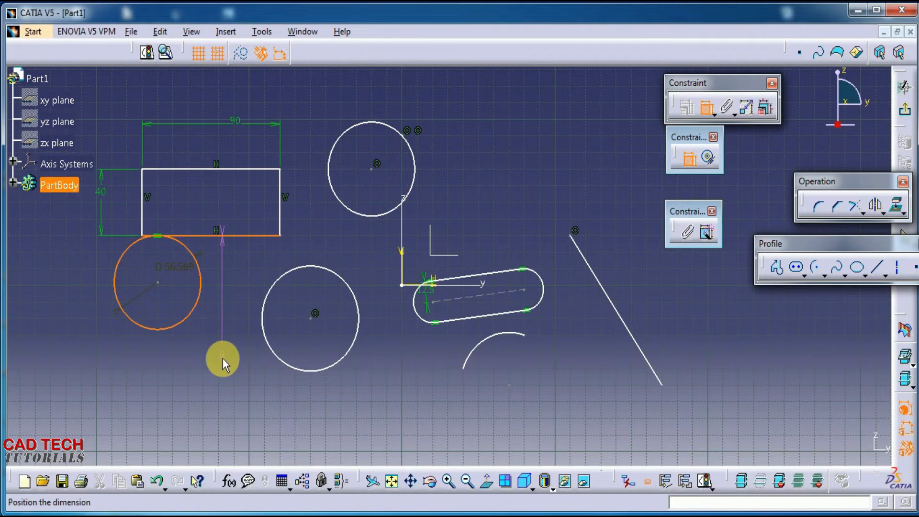
{"action": "left_click", "coordinate": [223, 353]}
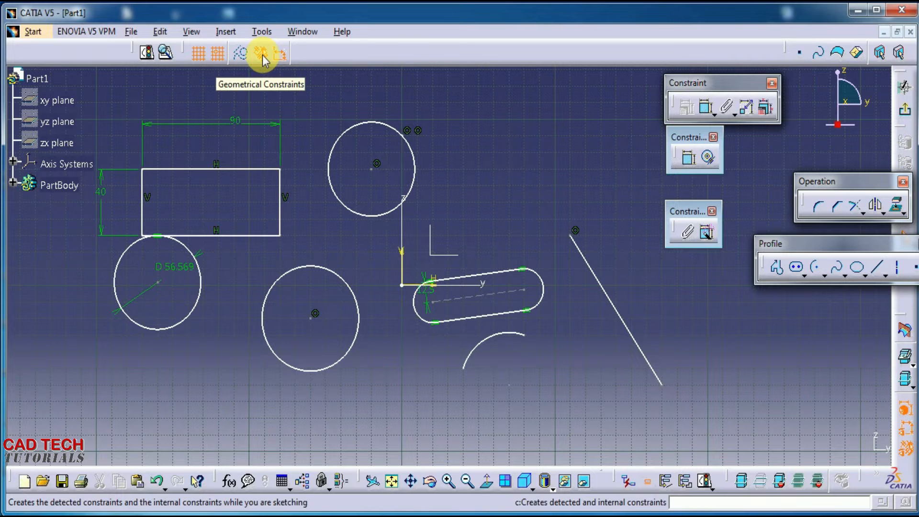
Begin a distance constraint between the two lower circles
{"action": "left_click", "coordinate": [689, 158]}
{"action": "left_click", "coordinate": [286, 367]}
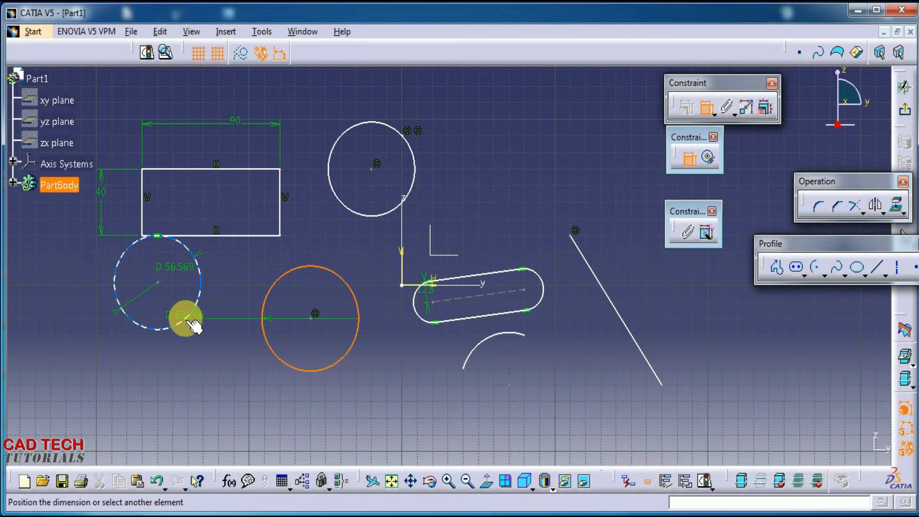
{"action": "left_click", "coordinate": [191, 320]}
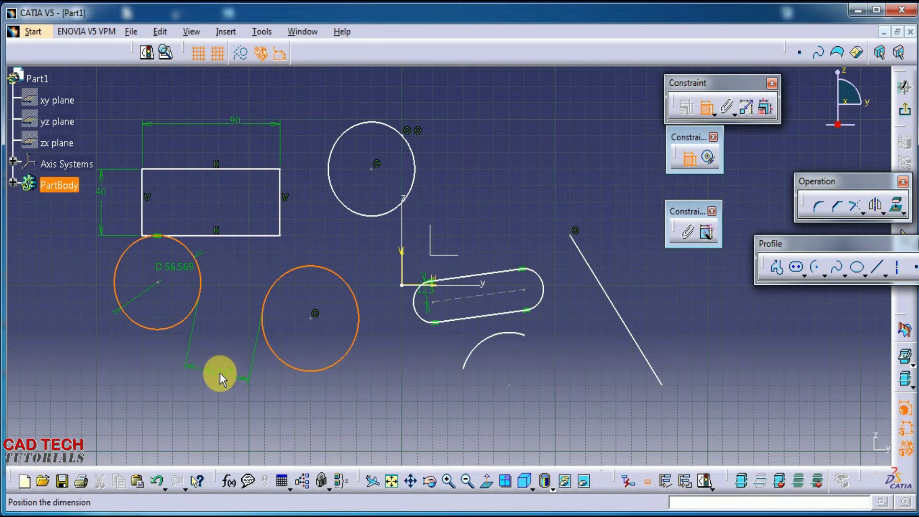
Switch the pending distance constraint between the two circles to Reference and back to Driving
{"action": "right_click", "coordinate": [220, 373]}
{"action": "left_click", "coordinate": [260, 188]}
{"action": "right_click", "coordinate": [208, 381]}
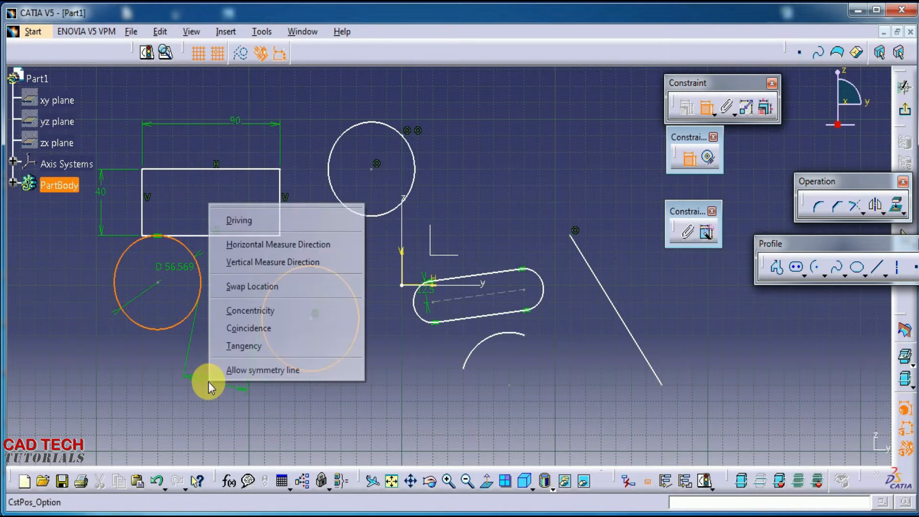
{"action": "left_click", "coordinate": [245, 221]}
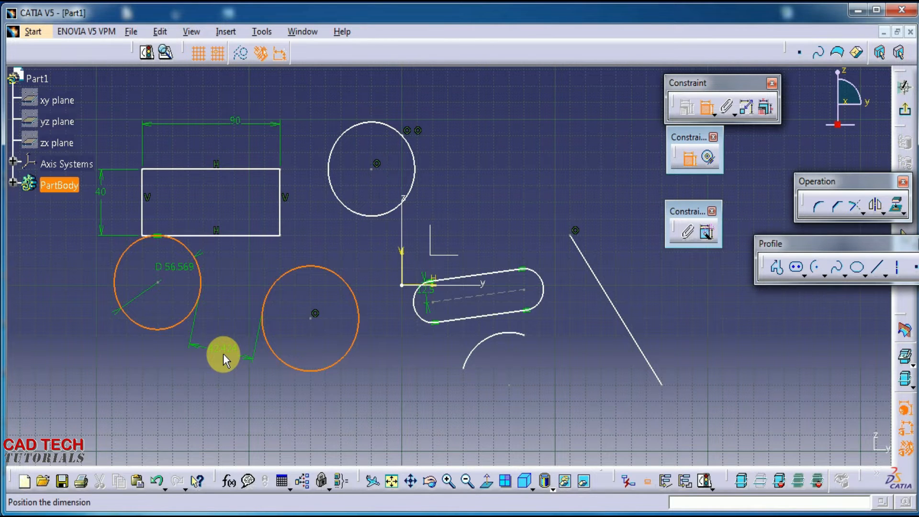
Try the Horizontal Measure Direction for the distance between the two circles and reset it with No Measure Direction
{"action": "right_click", "coordinate": [223, 355]}
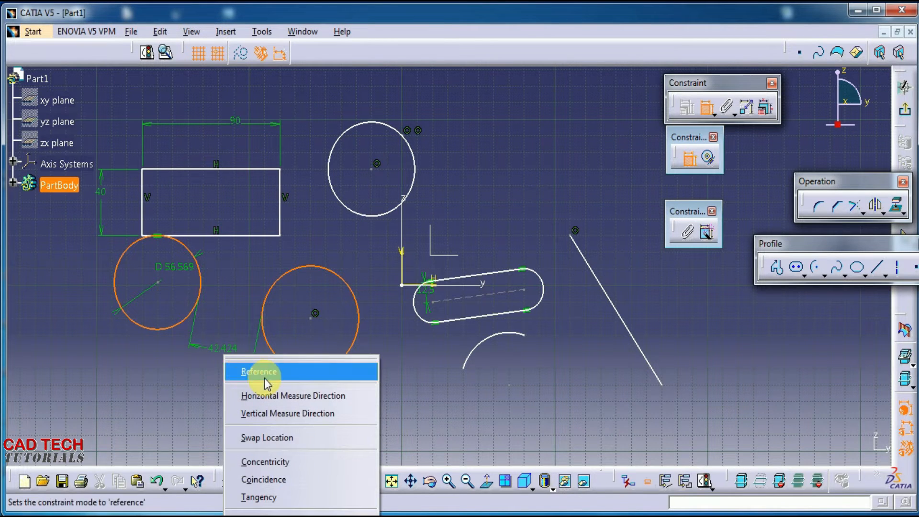
{"action": "left_click", "coordinate": [276, 398]}
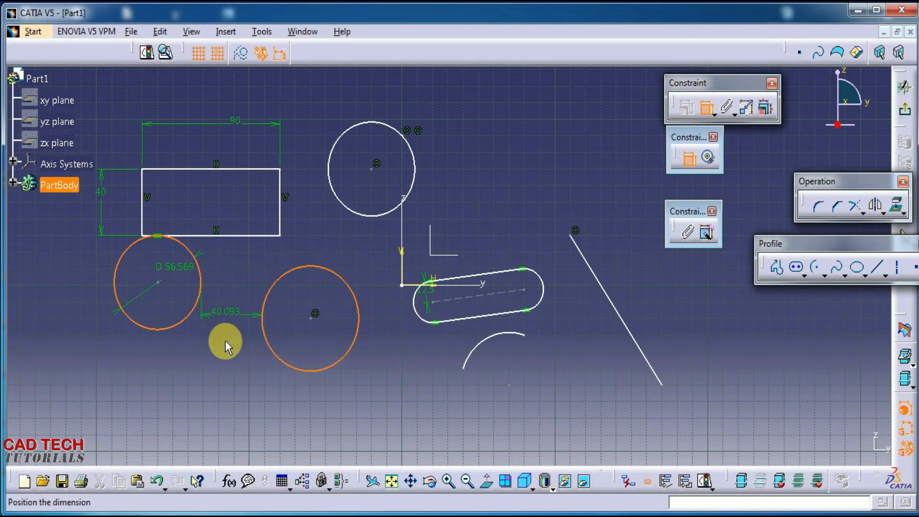
{"action": "right_click", "coordinate": [224, 371]}
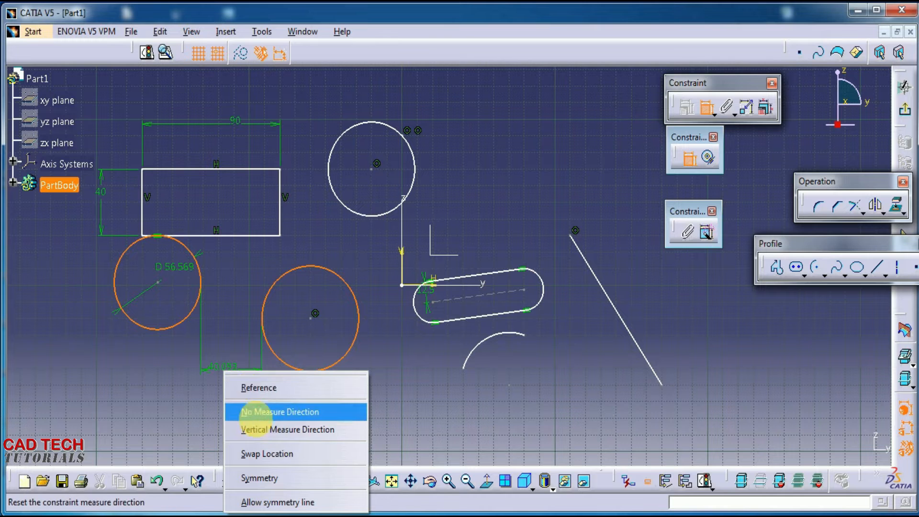
{"action": "left_click", "coordinate": [246, 412]}
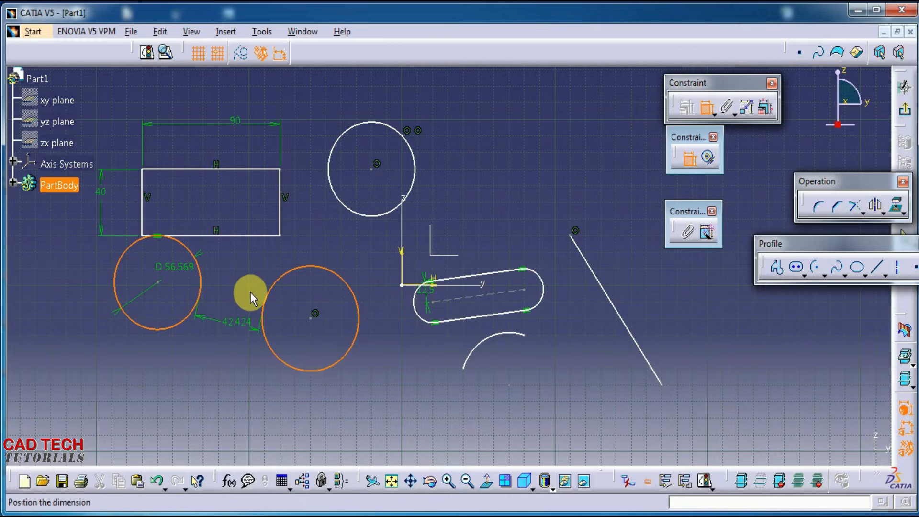
Try the Vertical Measure Direction for the distance between the two lower circles and reset it with No Measure Direction
{"action": "right_click", "coordinate": [226, 333]}
{"action": "left_click", "coordinate": [246, 391]}
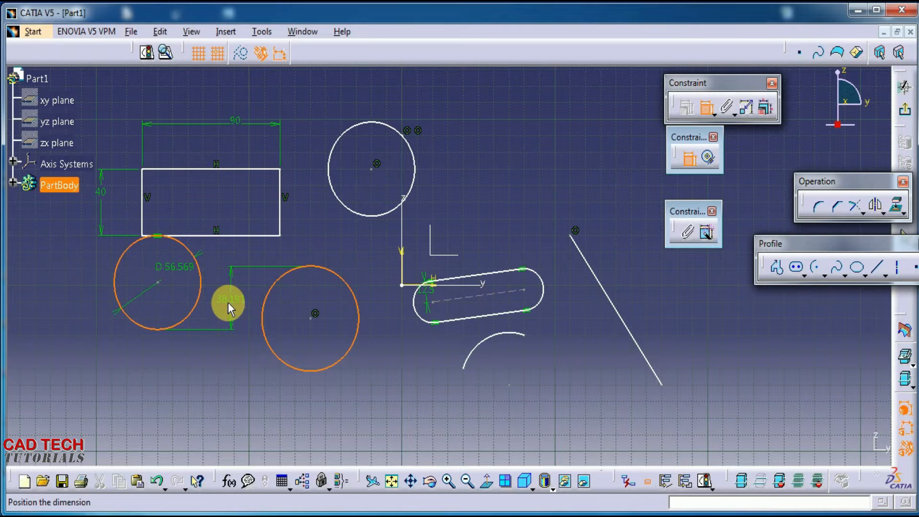
{"action": "right_click", "coordinate": [230, 303]}
{"action": "left_click", "coordinate": [258, 345]}
Apply Swap Location to the pending distance constraint between the two lower circles, and swap the location back
{"action": "right_click", "coordinate": [216, 359]}
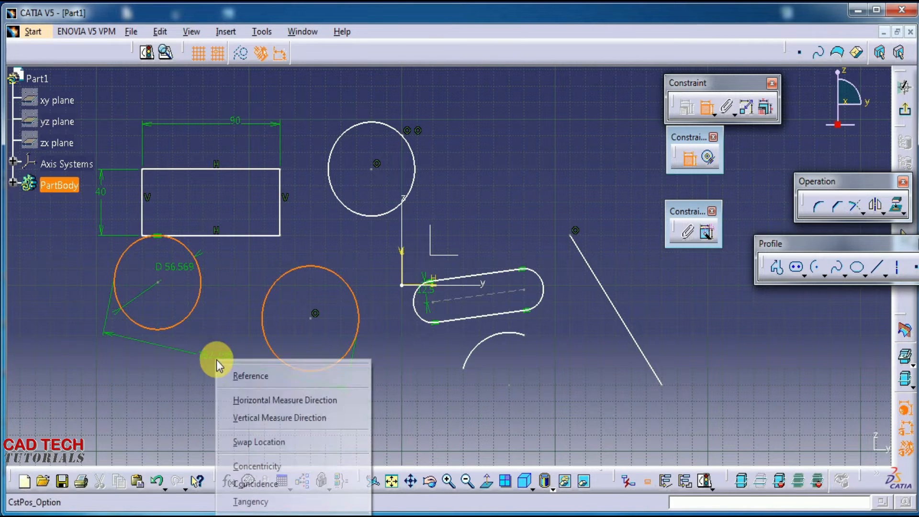
{"action": "left_click", "coordinate": [252, 441]}
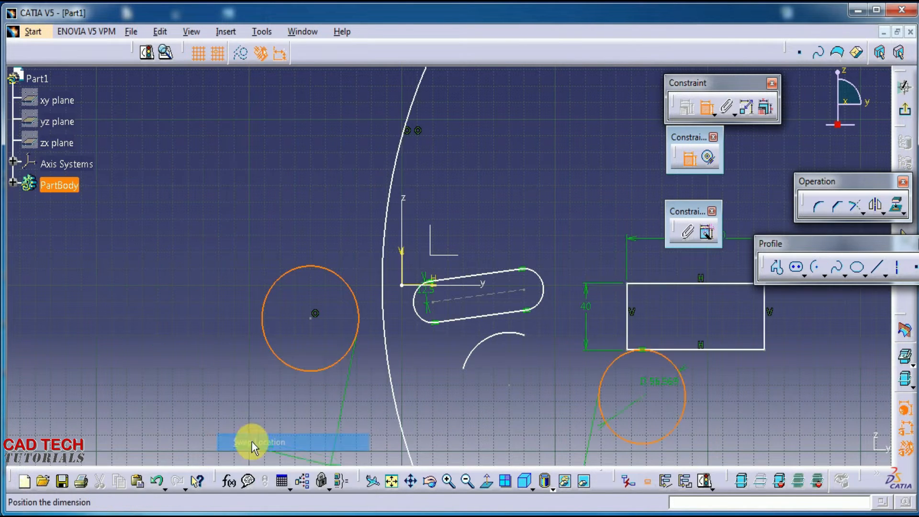
{"action": "right_click", "coordinate": [193, 262]}
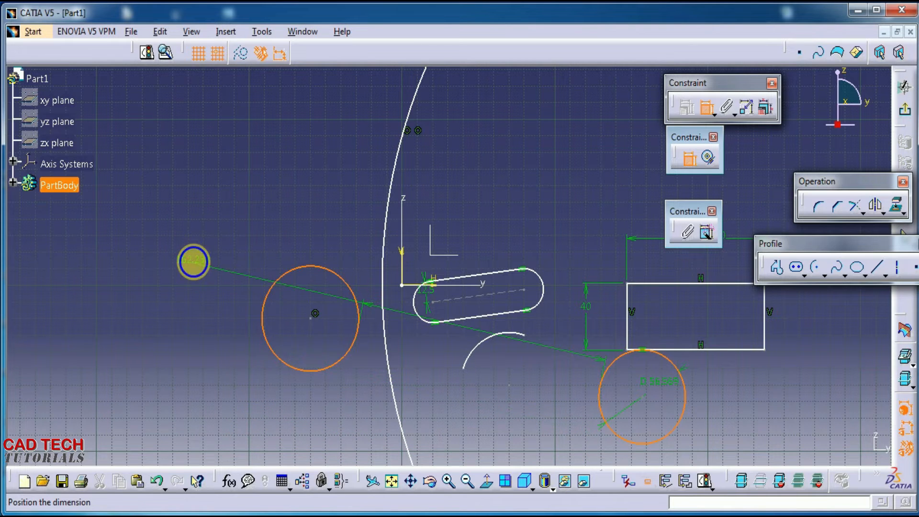
{"action": "left_click", "coordinate": [232, 343]}
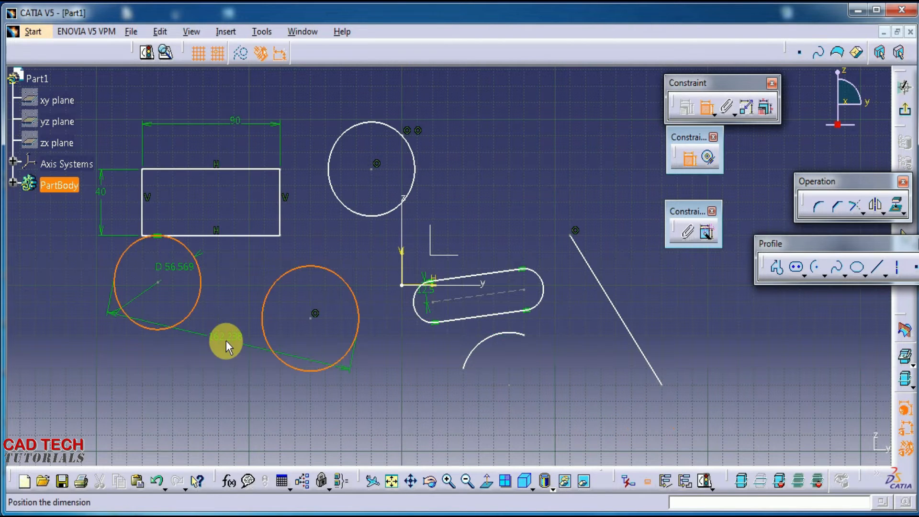
Try a Concentricity constraint between the two lower circles in place of the pending distance
{"action": "right_click", "coordinate": [225, 360]}
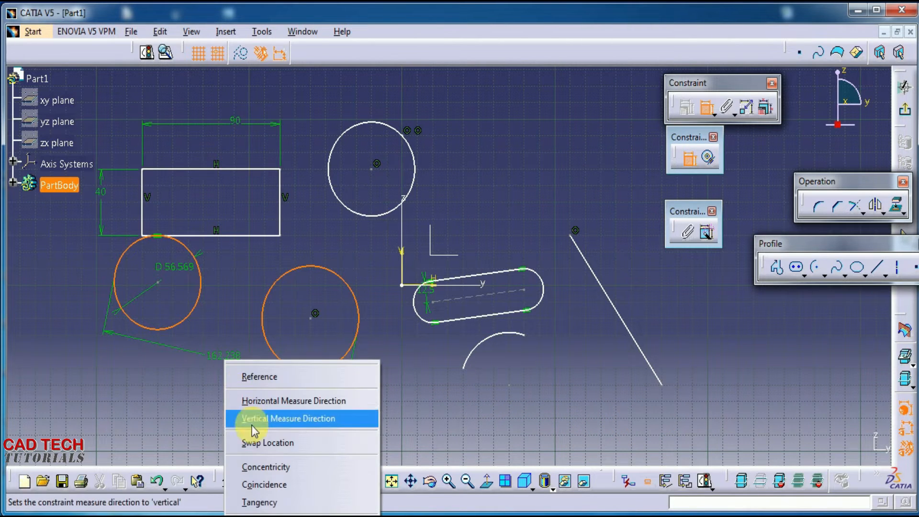
{"action": "left_click", "coordinate": [261, 467]}
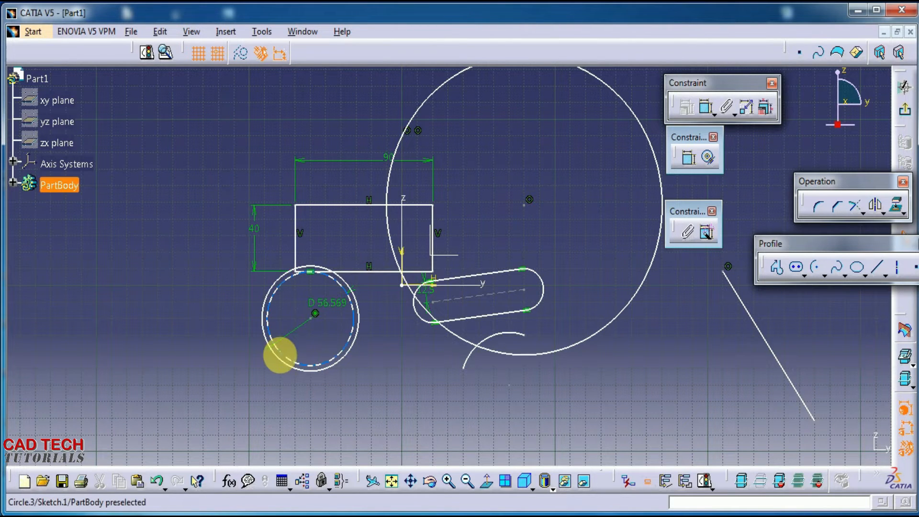
Try a Coincidence constraint between the upper circle and the free lower circle, and undo it
{"action": "left_click", "coordinate": [287, 361]}
{"action": "left_click", "coordinate": [428, 206]}
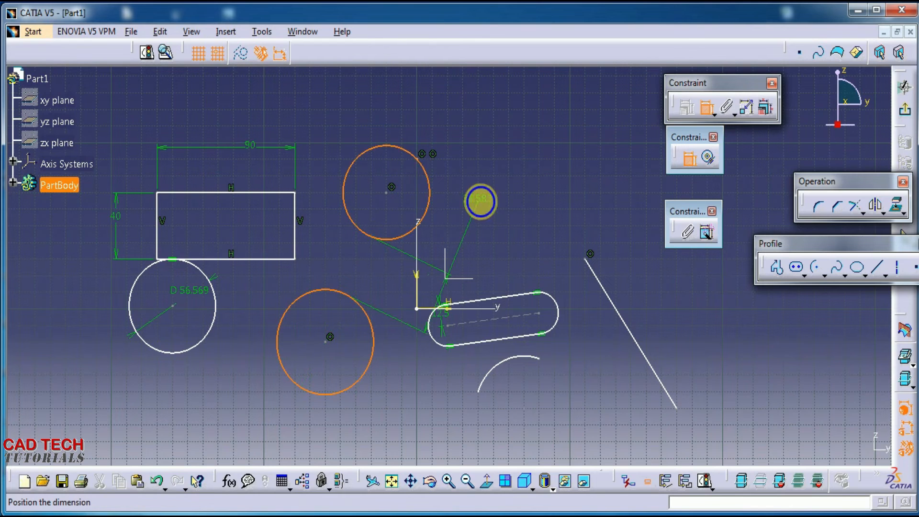
{"action": "right_click", "coordinate": [480, 202]}
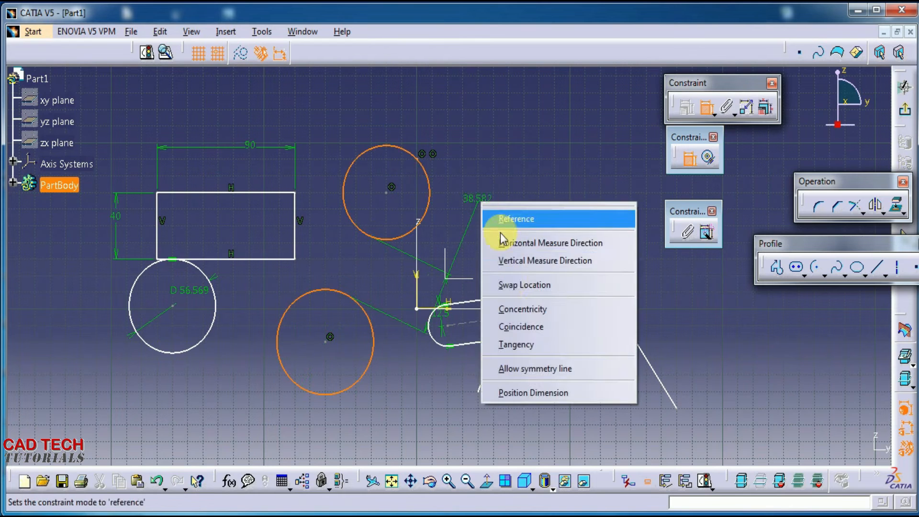
{"action": "left_click", "coordinate": [512, 328]}
{"action": "middle_click_drag", "start_coordinate": [307, 263], "coordinate": [318, 351]}
{"action": "mouse_move", "coordinate": [390, 313]}
{"action": "middle_mouse_down"}
{"action": "mouse_move", "coordinate": [294, 302]}
{"action": "mouse_move", "coordinate": [280, 290]}
{"action": "middle_mouse_up"}
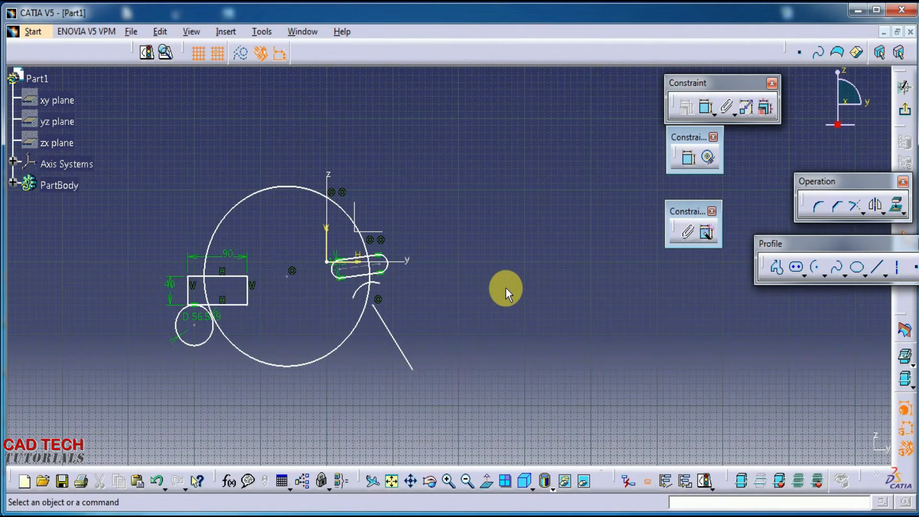
{"action": "key", "text": "ctrl+z"}
Try a Concentricity constraint between the free lower circle and the upper circle, and undo it
{"action": "mouse_move", "coordinate": [509, 261]}
{"action": "middle_mouse_down"}
{"action": "mouse_move", "coordinate": [382, 361]}
{"action": "mouse_move", "coordinate": [369, 314]}
{"action": "mouse_move", "coordinate": [498, 283]}
{"action": "middle_mouse_up"}
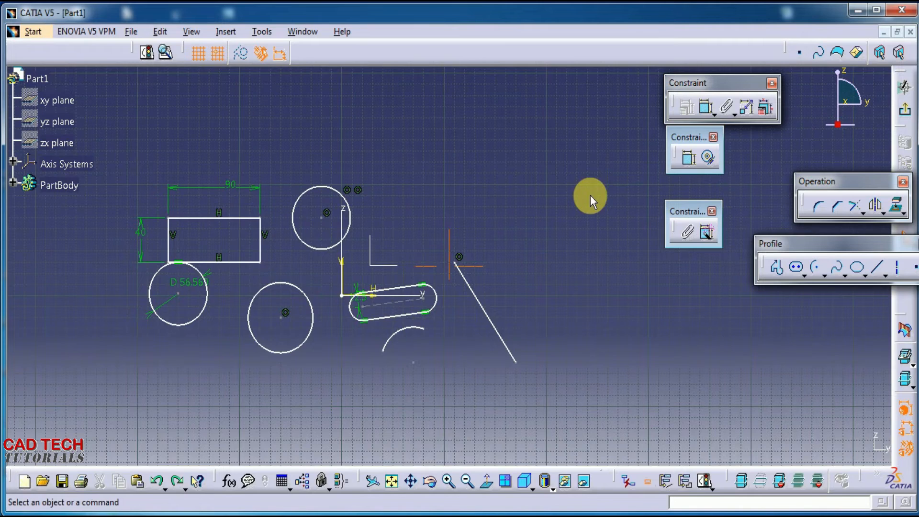
{"action": "middle_click_drag", "start_coordinate": [591, 200], "coordinate": [606, 189]}
{"action": "left_click", "coordinate": [690, 157]}
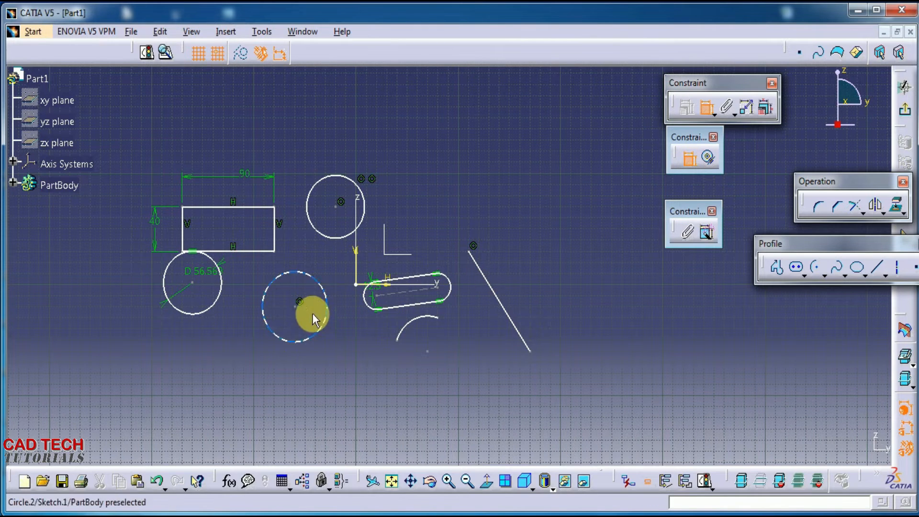
{"action": "left_click", "coordinate": [320, 280]}
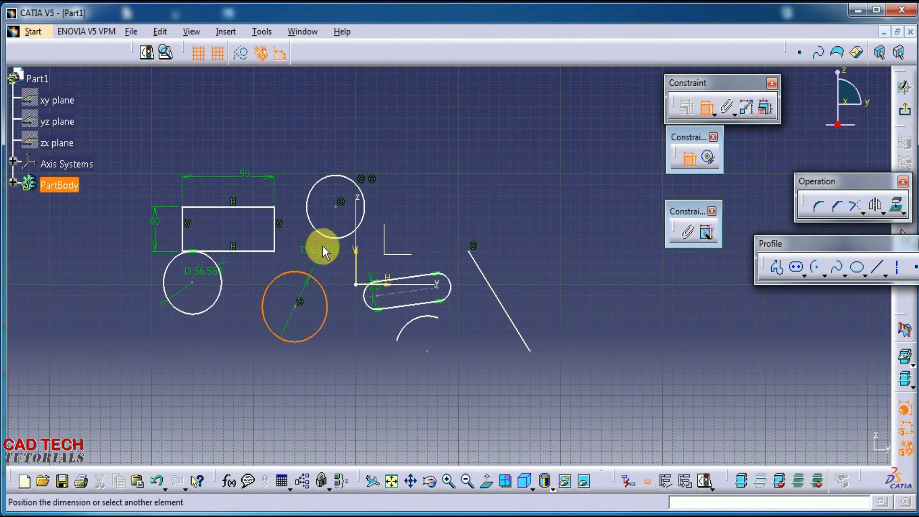
{"action": "left_click", "coordinate": [333, 242]}
{"action": "right_click", "coordinate": [442, 236]}
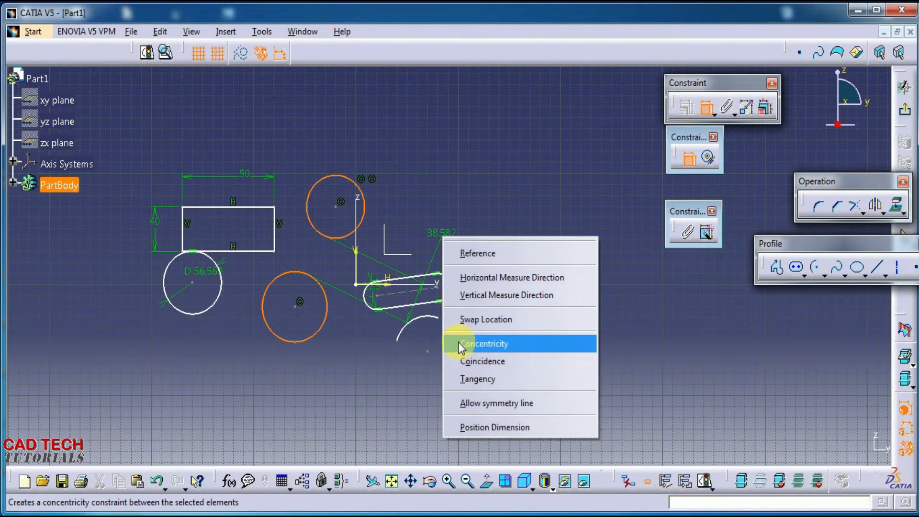
{"action": "left_click", "coordinate": [480, 345]}
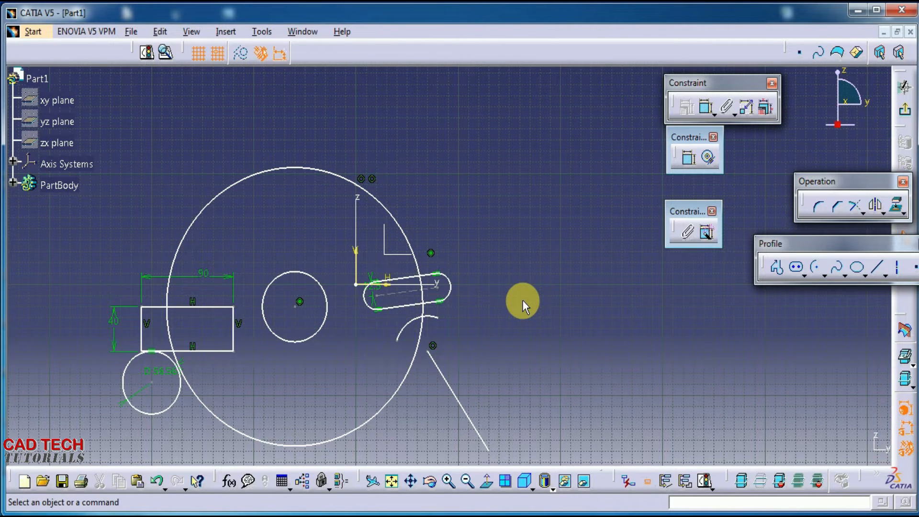
{"action": "key", "text": "ctrl+z"}
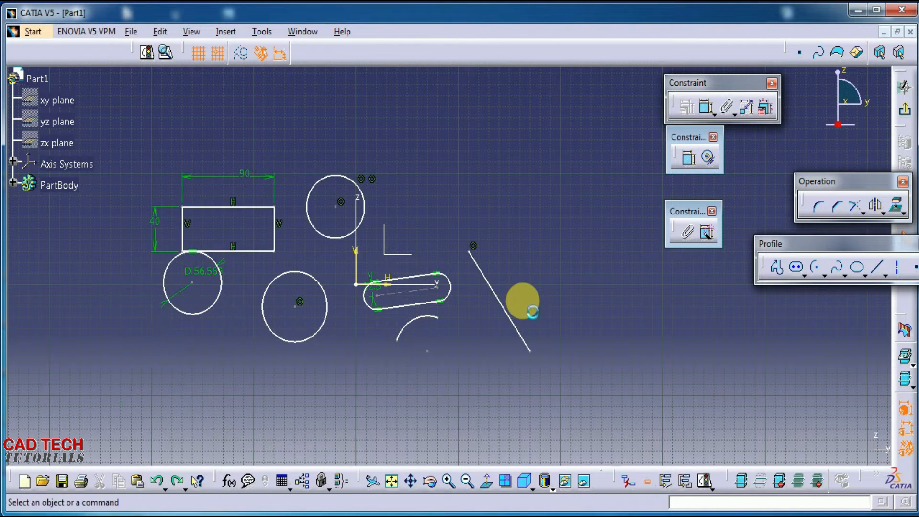
Try a Tangency constraint between the free lower circle and the upper circle, and undo it
{"action": "left_click", "coordinate": [688, 158]}
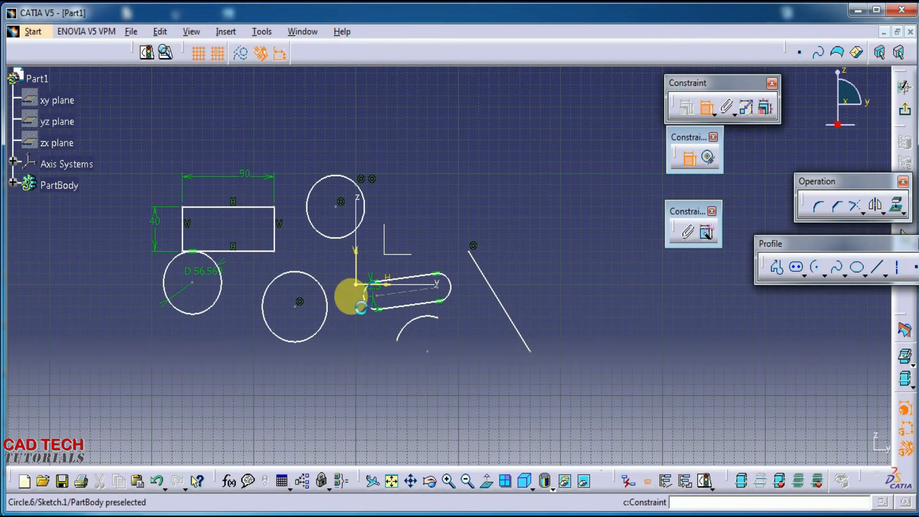
{"action": "left_click", "coordinate": [328, 293]}
{"action": "left_click", "coordinate": [334, 237]}
{"action": "right_click", "coordinate": [512, 258]}
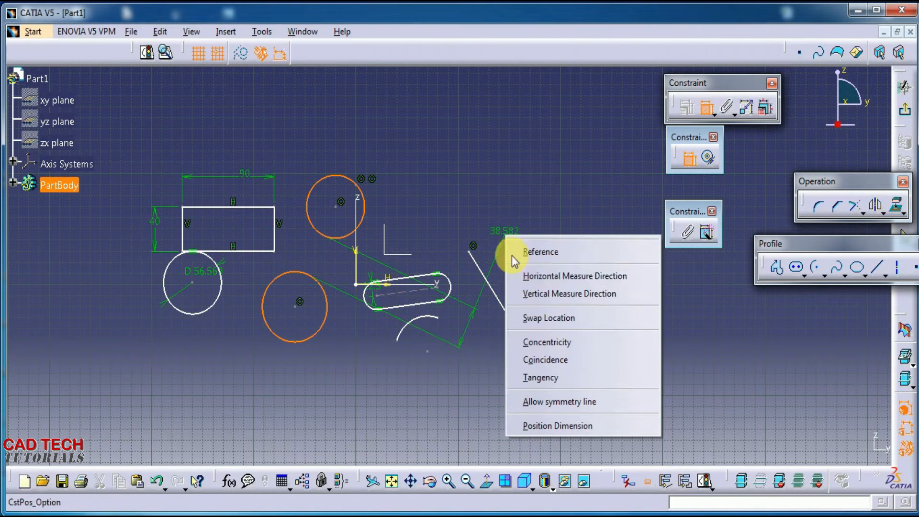
{"action": "left_click", "coordinate": [546, 378]}
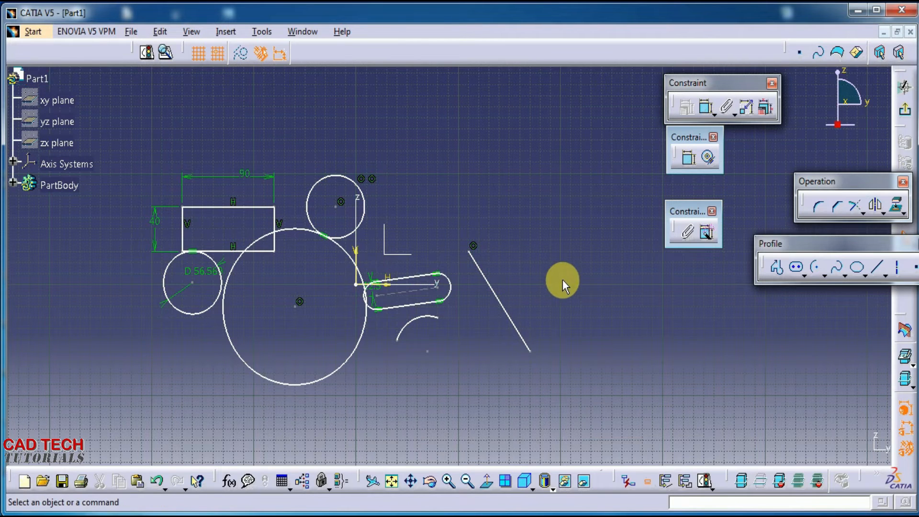
{"action": "key", "text": "ctrl+z"}
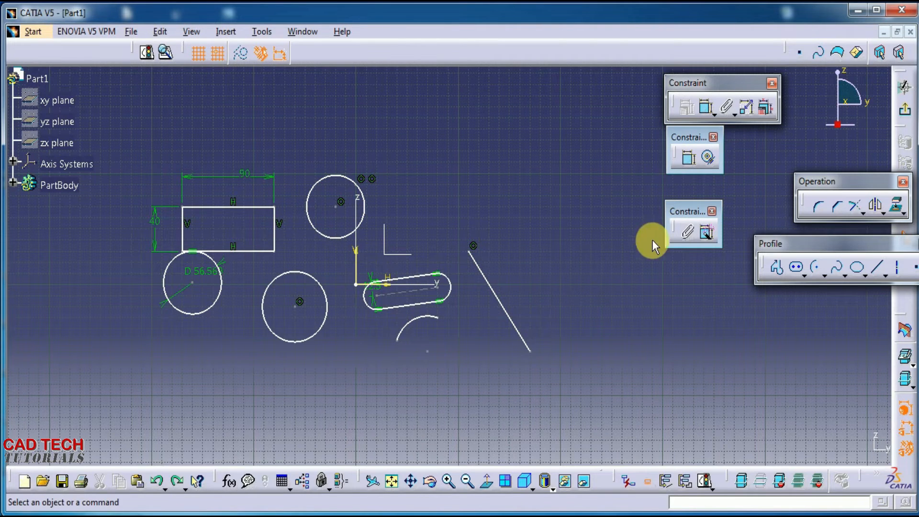
Examine the options offered for a pending distance constraint between the upper circle and the free lower circle, and leave the command
{"action": "left_click", "coordinate": [689, 158]}
{"action": "left_click", "coordinate": [330, 233]}
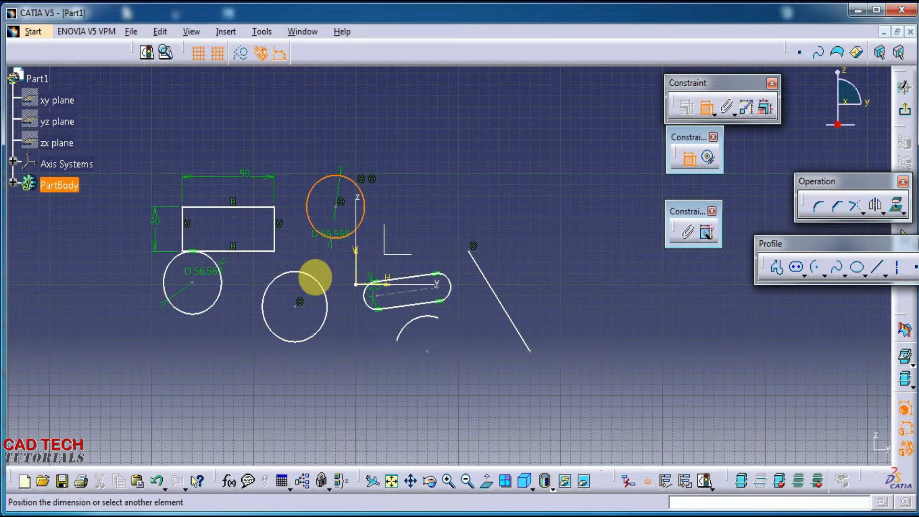
{"action": "left_click", "coordinate": [315, 279]}
{"action": "right_click", "coordinate": [360, 368]}
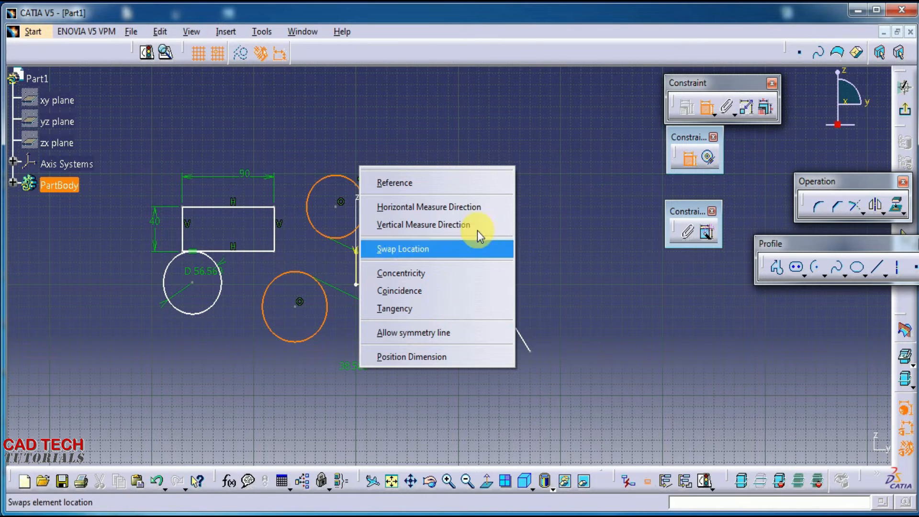
{"action": "left_click", "coordinate": [692, 159]}
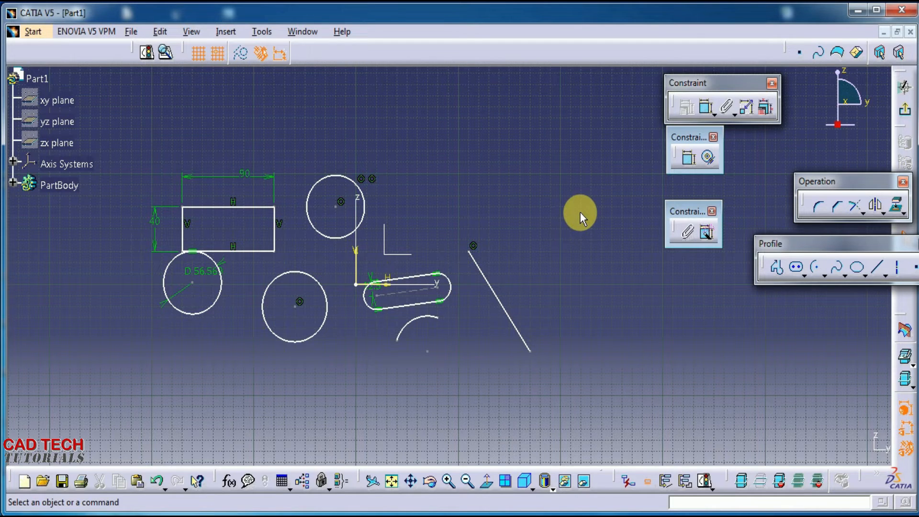
Try a Contact Constraint between the upper circle and the free lower circle, and undo it
{"action": "mouse_move", "coordinate": [551, 232]}
{"action": "middle_mouse_down"}
{"action": "mouse_move", "coordinate": [548, 205]}
{"action": "mouse_move", "coordinate": [583, 219]}
{"action": "middle_mouse_up"}
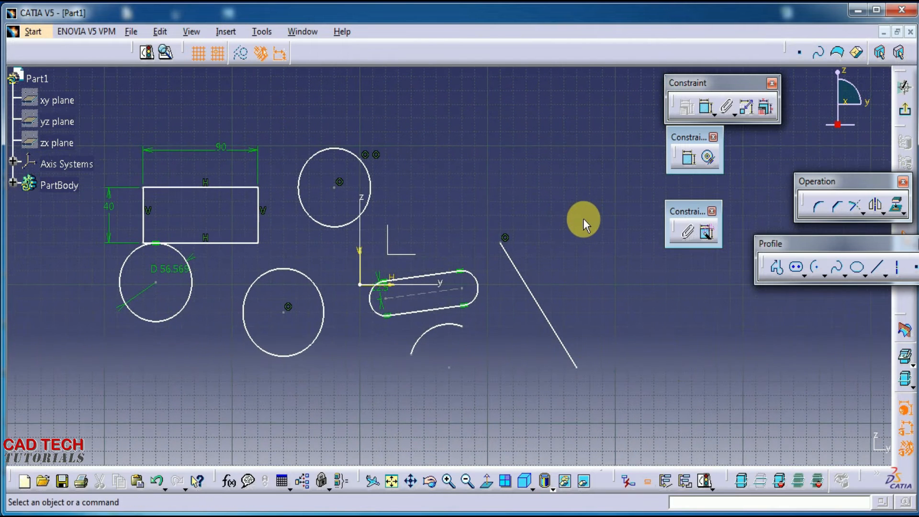
{"action": "left_click", "coordinate": [709, 159]}
{"action": "left_click", "coordinate": [328, 223]}
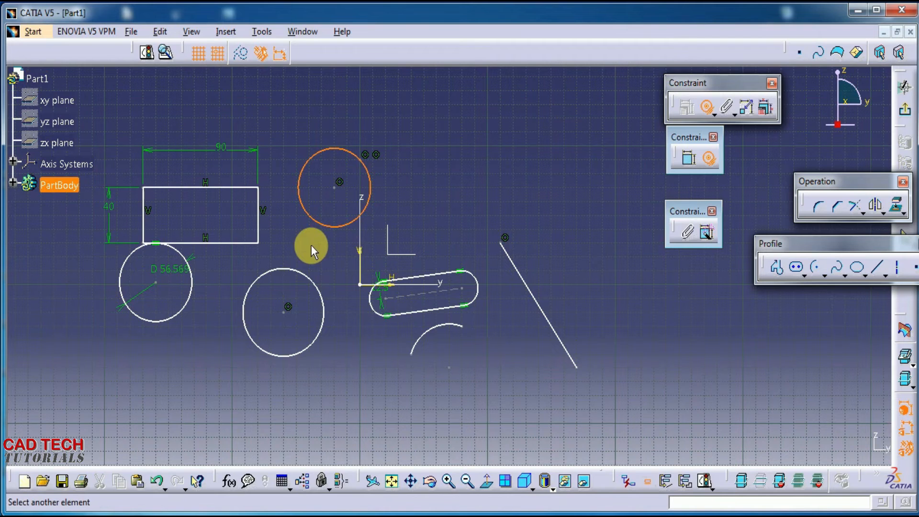
{"action": "left_click", "coordinate": [310, 282]}
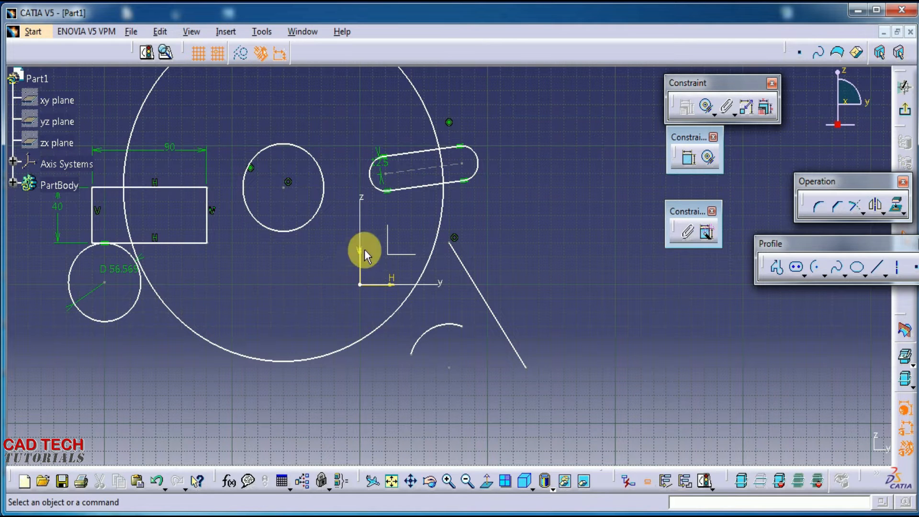
{"action": "middle_click_drag", "start_coordinate": [488, 222], "coordinate": [501, 277]}
{"action": "middle_click_drag", "start_coordinate": [523, 240], "coordinate": [489, 269]}
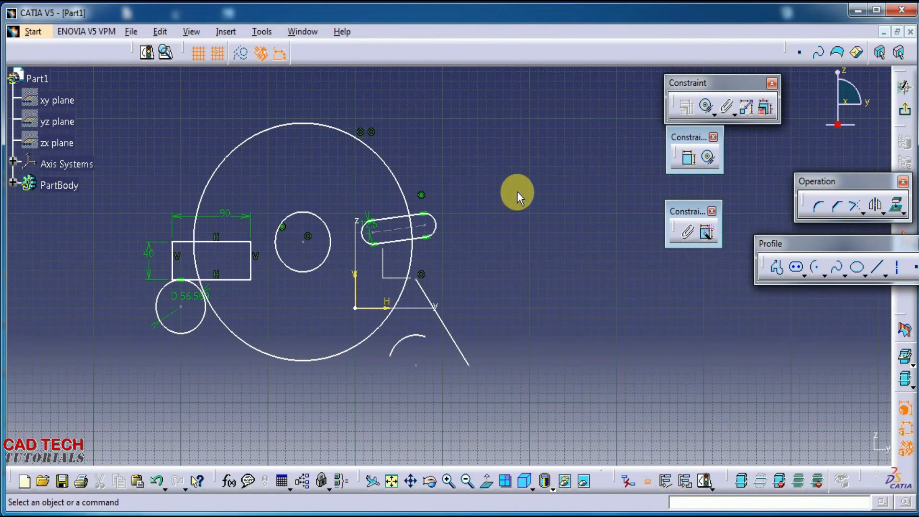
{"action": "key", "text": "ctrl+z"}
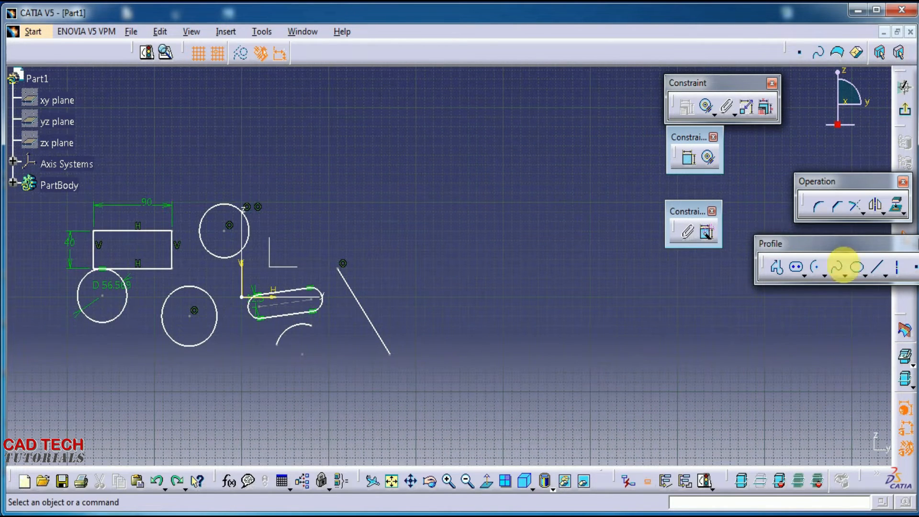
Sketch a small circle in the empty area beyond the slanted line
{"action": "left_click", "coordinate": [805, 276]}
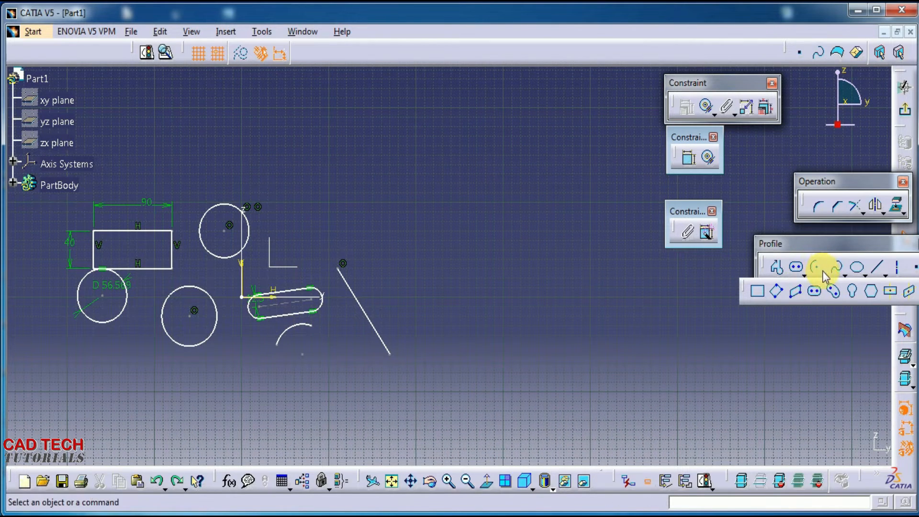
{"action": "left_click", "coordinate": [825, 276]}
{"action": "left_click", "coordinate": [794, 287]}
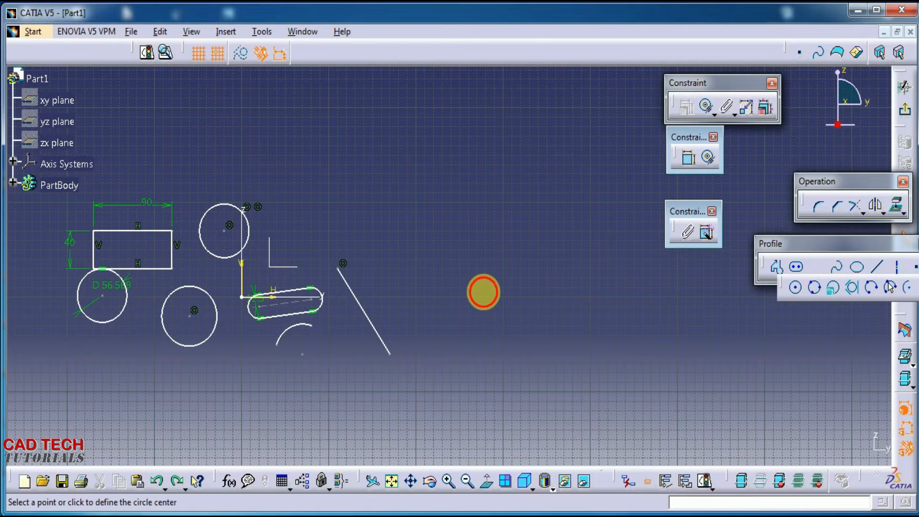
{"action": "left_click", "coordinate": [484, 291]}
{"action": "left_click", "coordinate": [485, 262]}
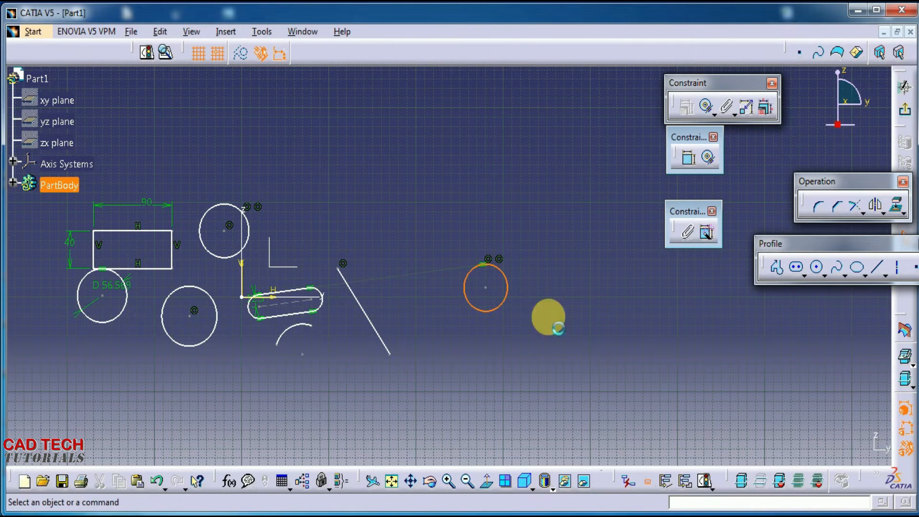
Sketch a second, larger circle overlapping the new small one, centred at about H 330 mm, V -15 mm
{"action": "left_click", "coordinate": [816, 267]}
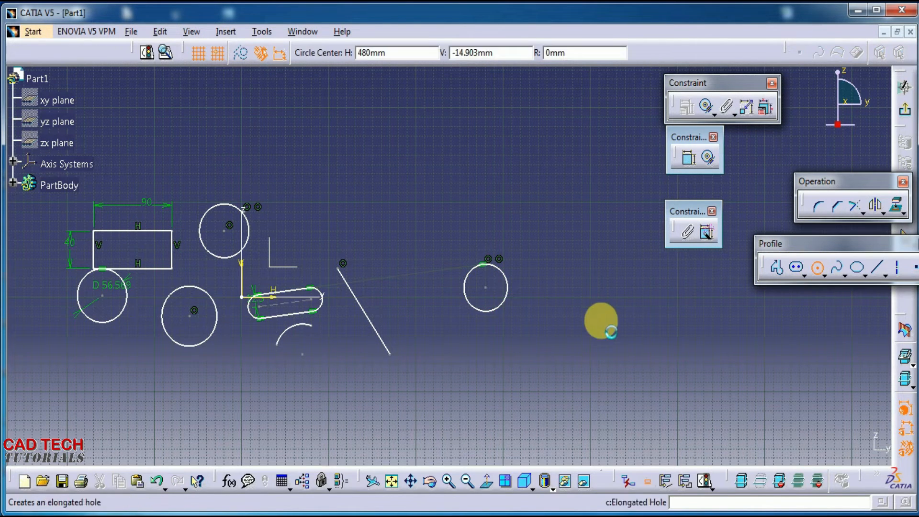
{"action": "left_click", "coordinate": [530, 311]}
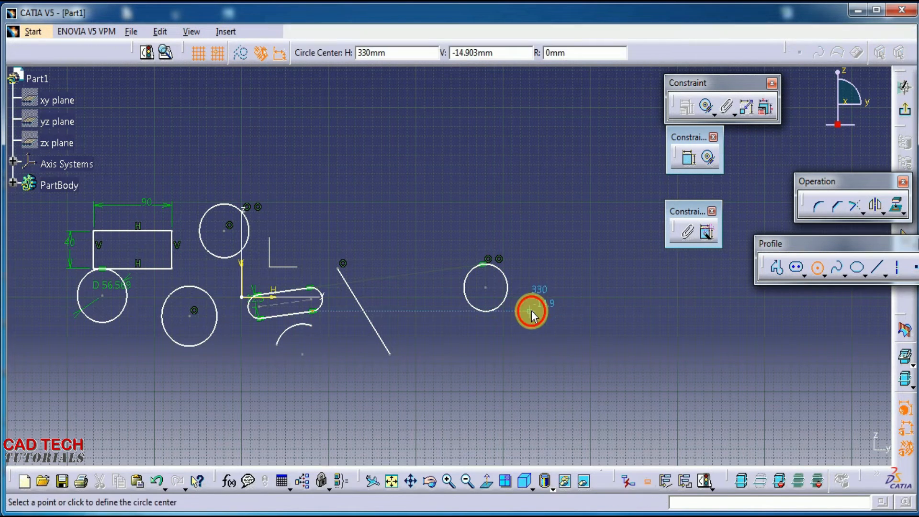
{"action": "left_click", "coordinate": [538, 270]}
{"action": "left_click", "coordinate": [573, 232]}
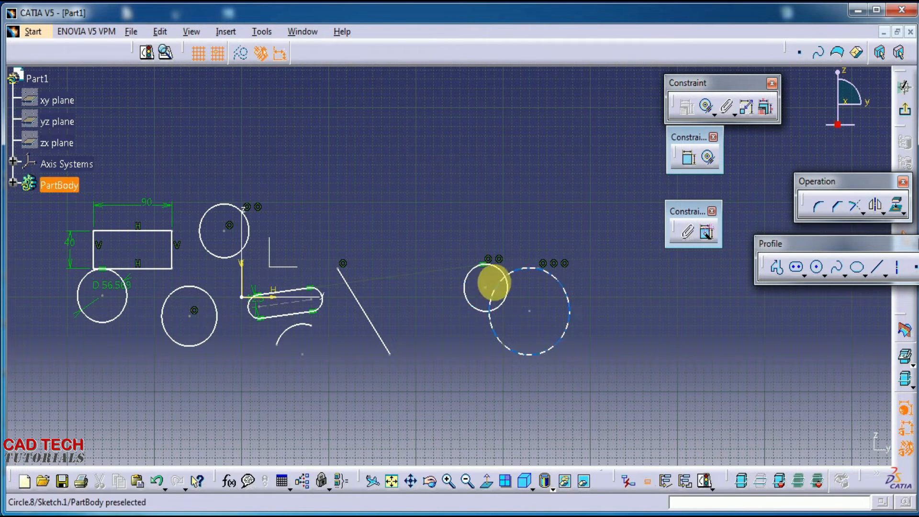
Try a Contact Constraint from the small circle beyond the slanted line to the larger overlapping circle, and undo it
{"action": "left_click", "coordinate": [709, 159]}
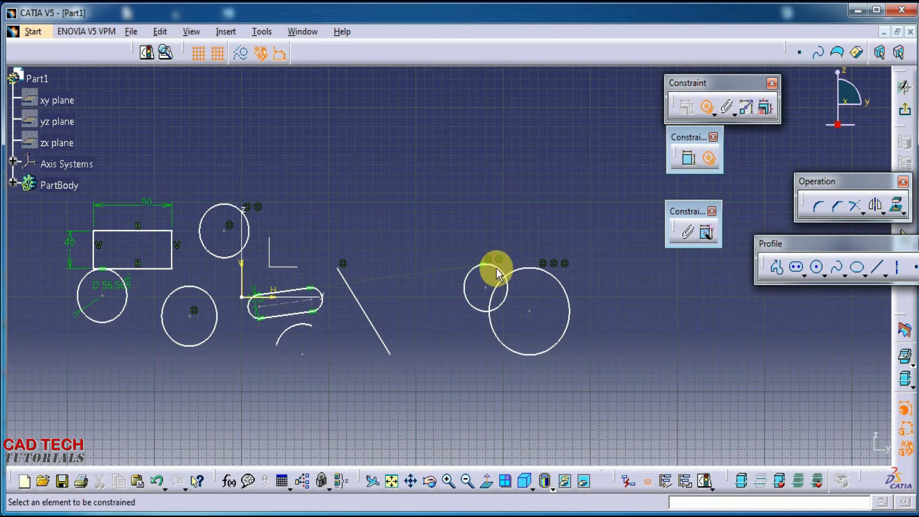
{"action": "left_click", "coordinate": [469, 278]}
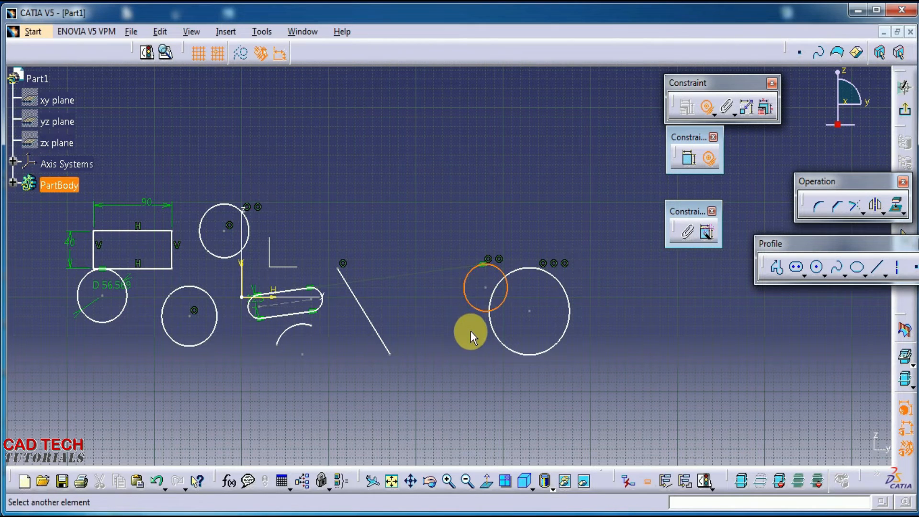
{"action": "left_click", "coordinate": [495, 333]}
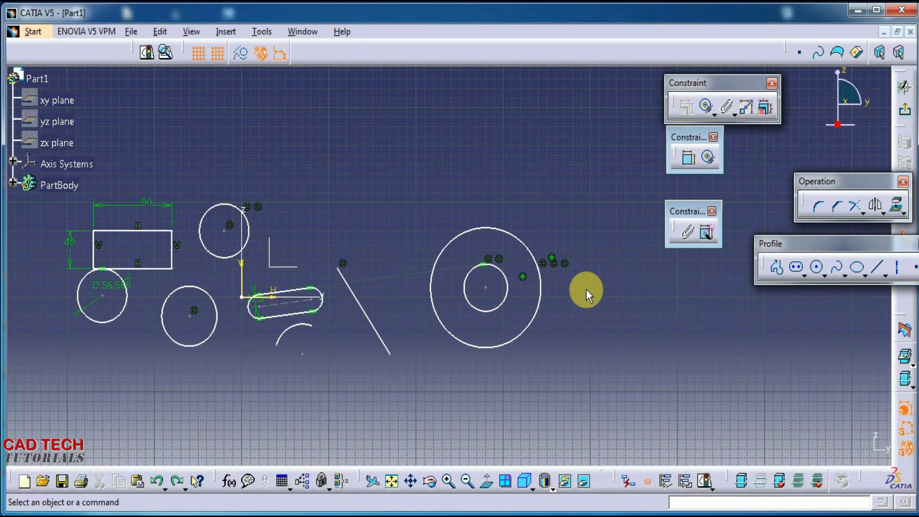
{"action": "key", "text": "ctrl+z"}
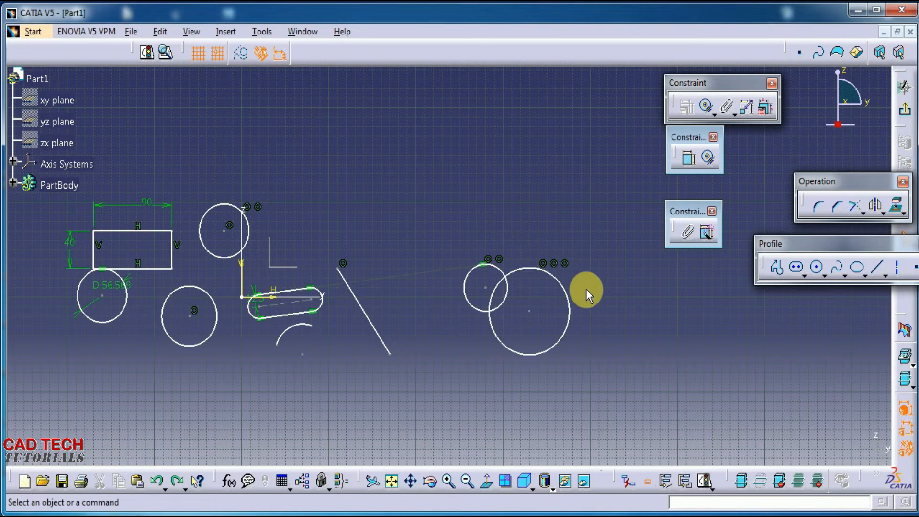
Try the Contact Constraint in reverse order, from the larger circle to the small overlapping circle, and undo it
{"action": "left_click", "coordinate": [708, 160]}
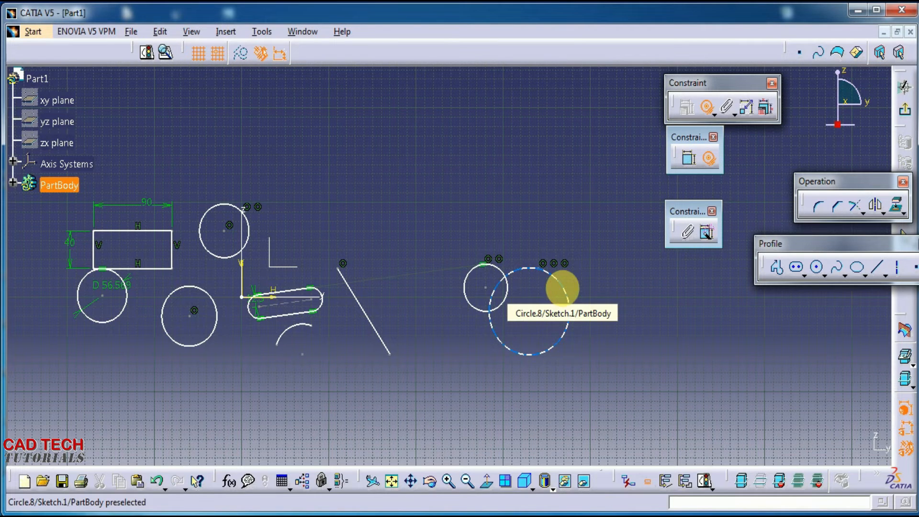
{"action": "left_click", "coordinate": [563, 289]}
{"action": "left_click", "coordinate": [480, 312]}
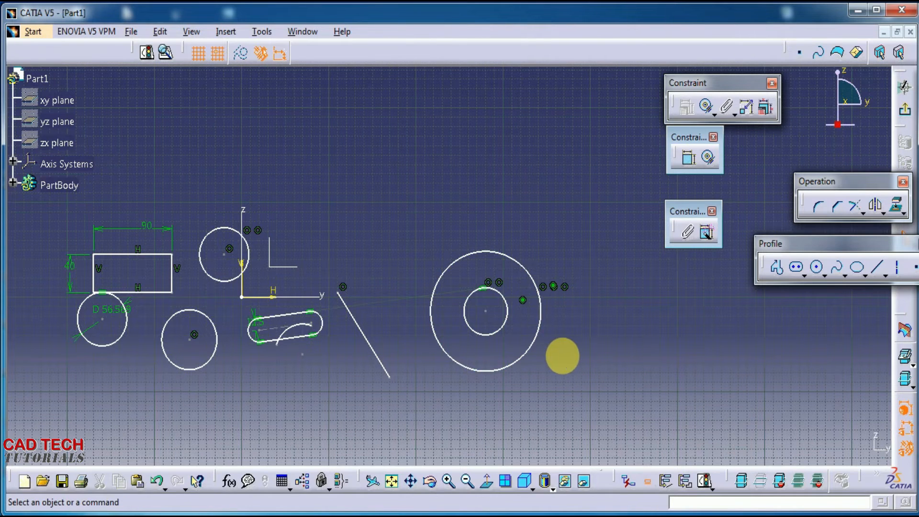
{"action": "key", "text": "ctrl+z"}
Make the overlapping circles concentric with a Contact Constraint, selecting the small circle first and the larger one second
{"action": "left_click", "coordinate": [709, 159]}
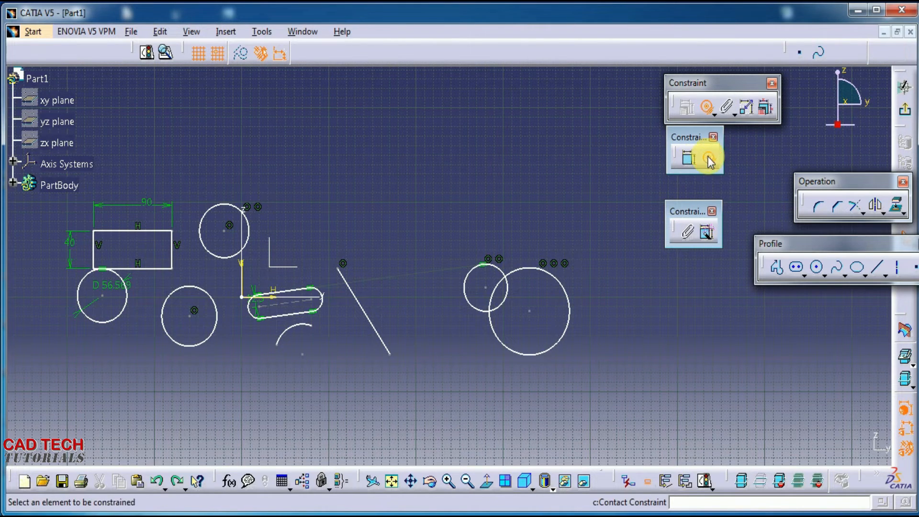
{"action": "left_click", "coordinate": [465, 299]}
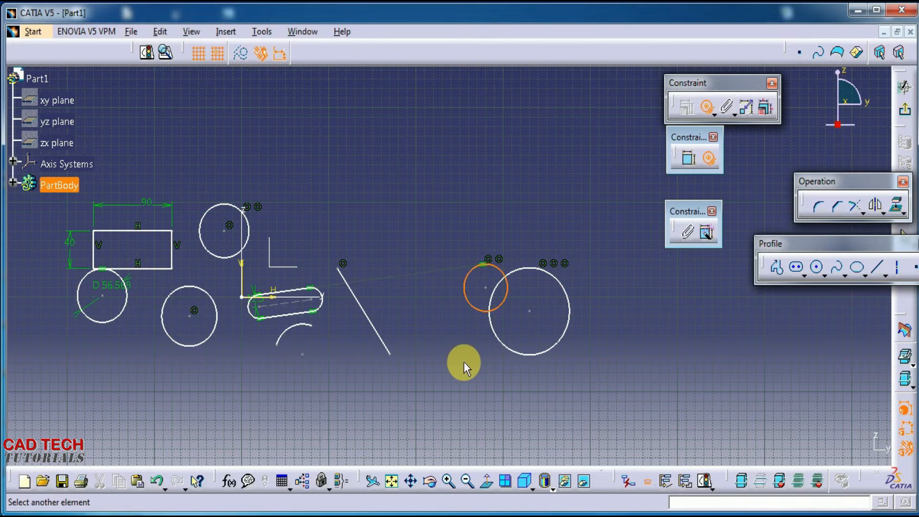
{"action": "left_click", "coordinate": [528, 356]}
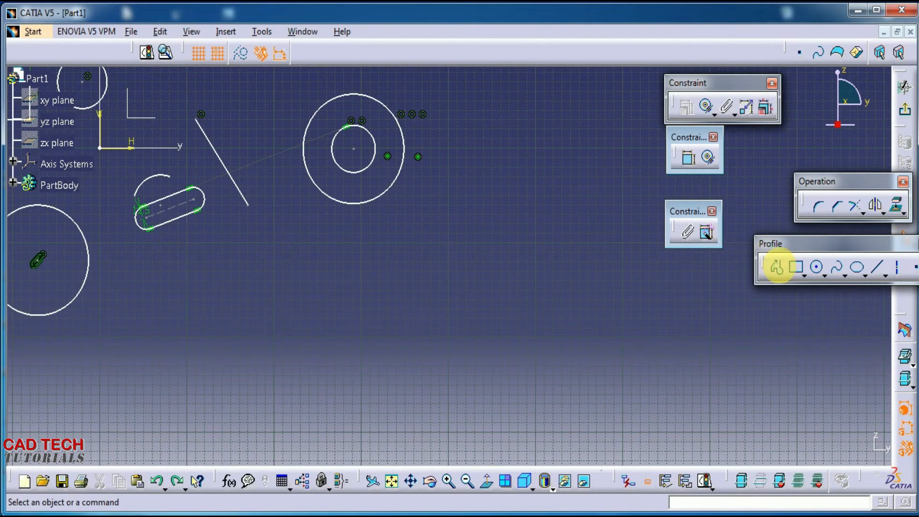
Sketch a wide horizontal rectangle in the empty area below the concentric circles
{"action": "left_click", "coordinate": [795, 267]}
{"action": "left_click", "coordinate": [362, 301]}
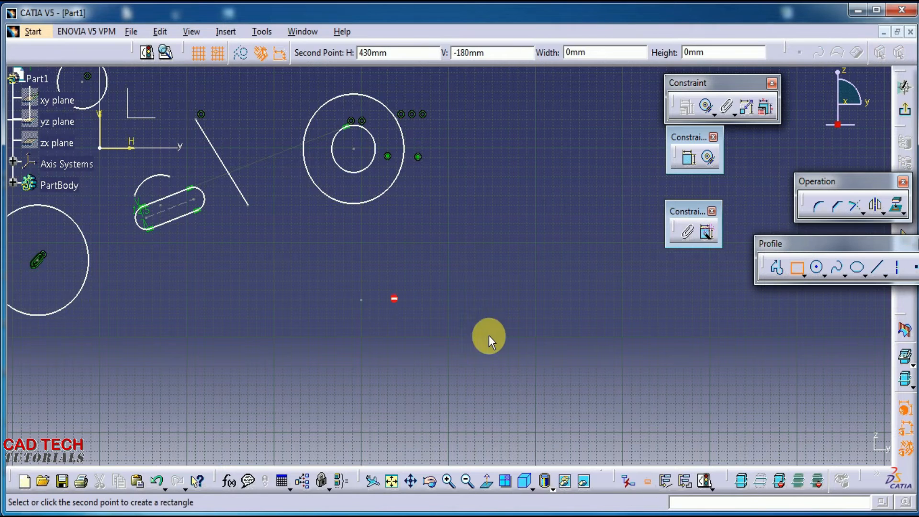
{"action": "left_click", "coordinate": [537, 384]}
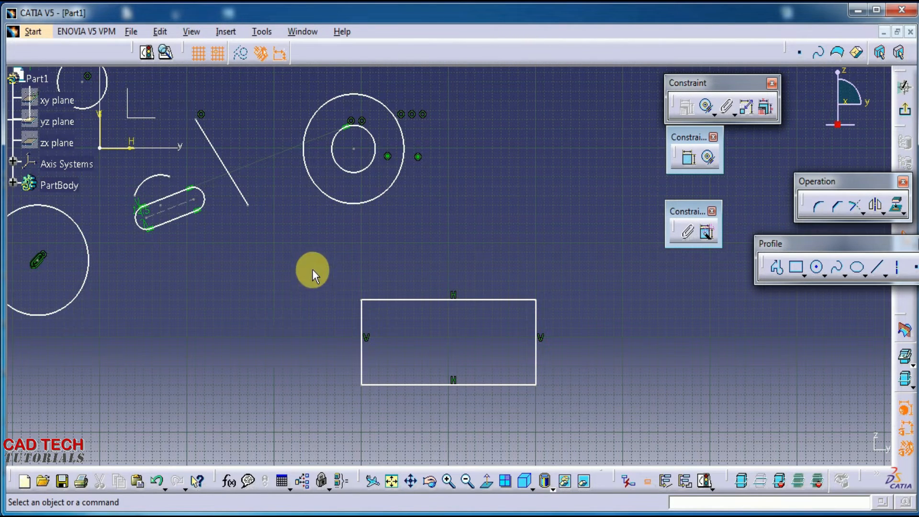
Fix Together all four lines and corner points of the new rectangle
{"action": "left_click_drag", "start_coordinate": [309, 255], "coordinate": [558, 410]}
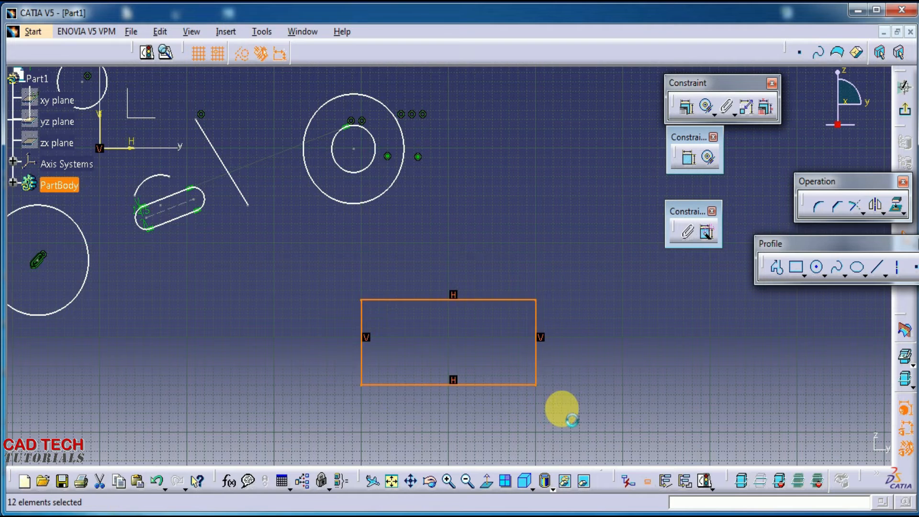
{"action": "left_click", "coordinate": [688, 233]}
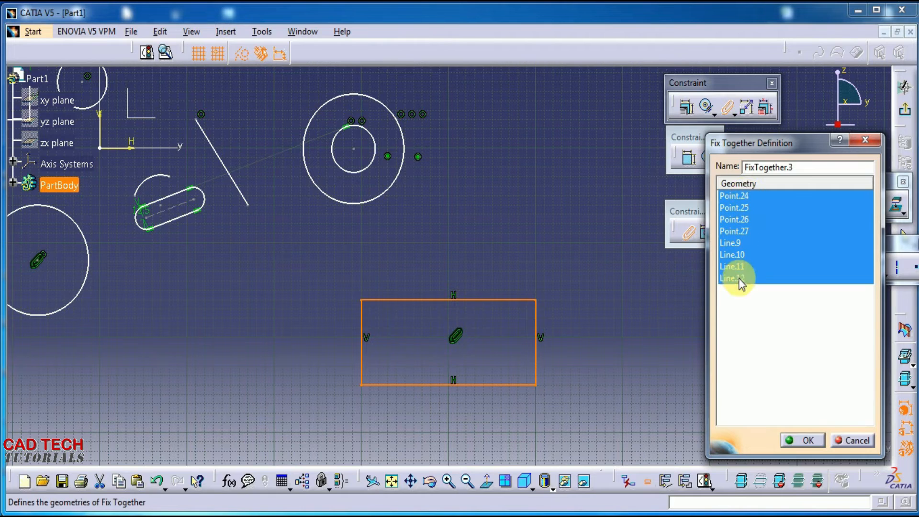
{"action": "left_click", "coordinate": [814, 443]}
Reposition the fixed-together rectangle several times by its lower edge, ending slightly higher and closer to the origin
{"action": "left_click_drag", "start_coordinate": [498, 387], "coordinate": [468, 384]}
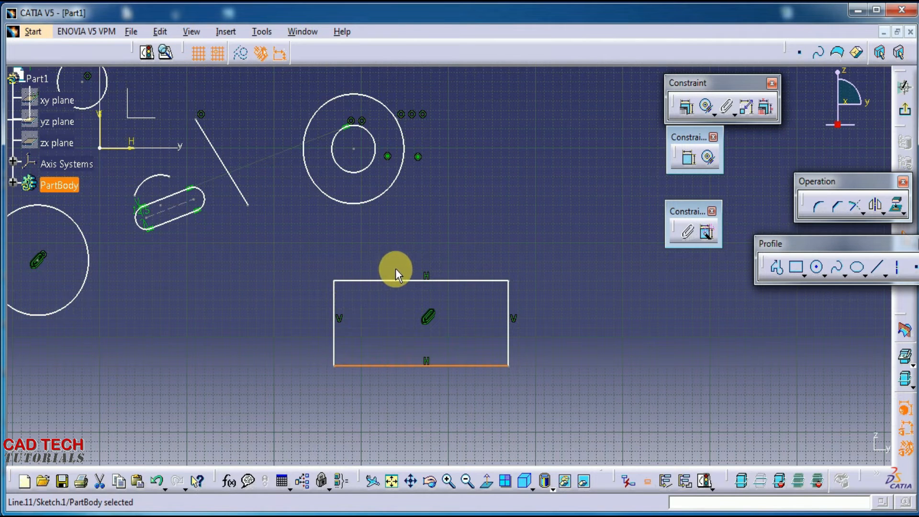
{"action": "left_click", "coordinate": [447, 386]}
{"action": "mouse_move", "coordinate": [448, 365]}
{"action": "left_mouse_down"}
{"action": "mouse_move", "coordinate": [485, 313]}
{"action": "mouse_move", "coordinate": [445, 379]}
{"action": "mouse_move", "coordinate": [488, 320]}
{"action": "mouse_move", "coordinate": [438, 371]}
{"action": "left_mouse_up"}
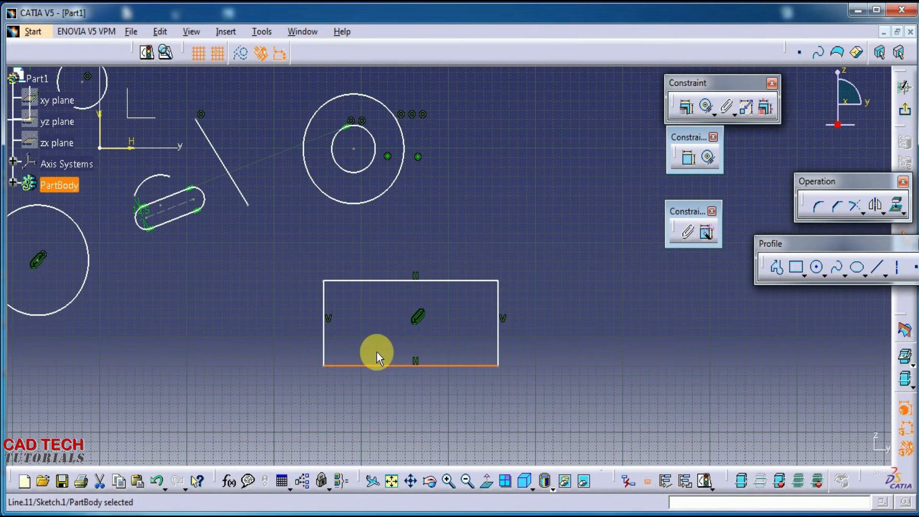
{"action": "left_click_drag", "start_coordinate": [402, 366], "coordinate": [411, 383]}
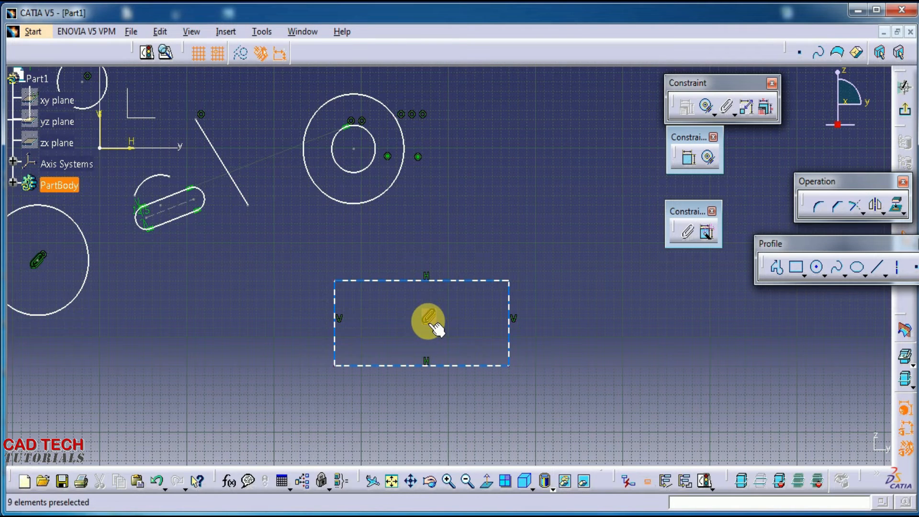
{"action": "middle_click_drag", "start_coordinate": [404, 324], "coordinate": [482, 323]}
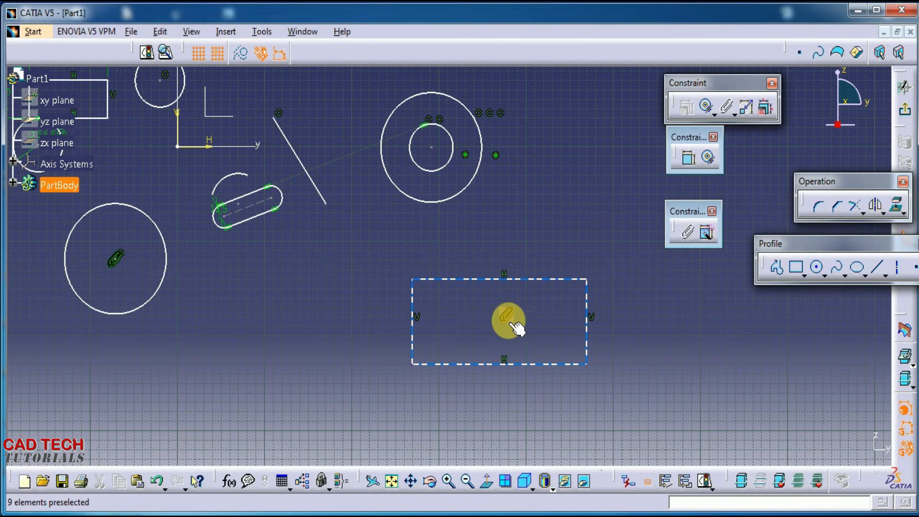
Try Auto Constraint on the preselected fixed-together rectangle
{"action": "mouse_move", "coordinate": [648, 297]}
{"action": "middle_mouse_down"}
{"action": "mouse_move", "coordinate": [625, 298]}
{"action": "mouse_move", "coordinate": [628, 277]}
{"action": "middle_mouse_up"}
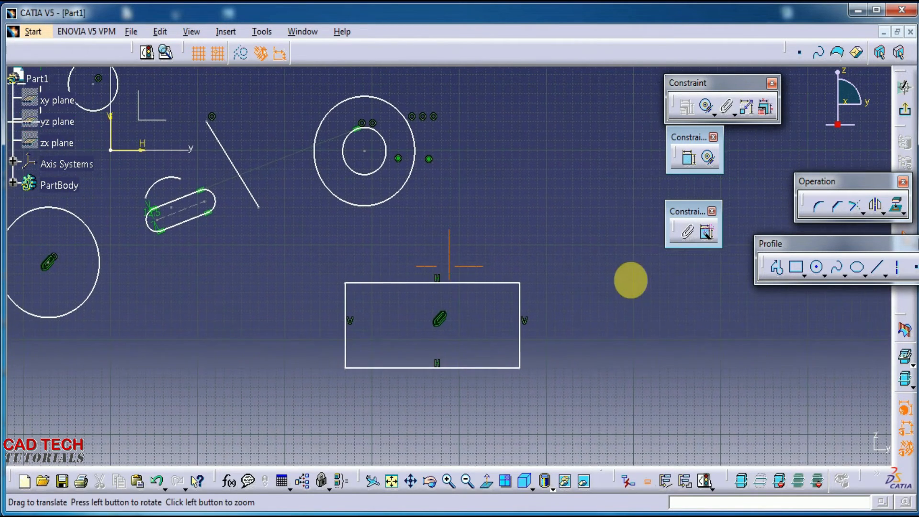
{"action": "left_click", "coordinate": [707, 234]}
{"action": "mouse_move", "coordinate": [307, 254]}
{"action": "left_mouse_down"}
{"action": "mouse_move", "coordinate": [514, 383]}
{"action": "mouse_move", "coordinate": [562, 381]}
{"action": "left_mouse_up"}
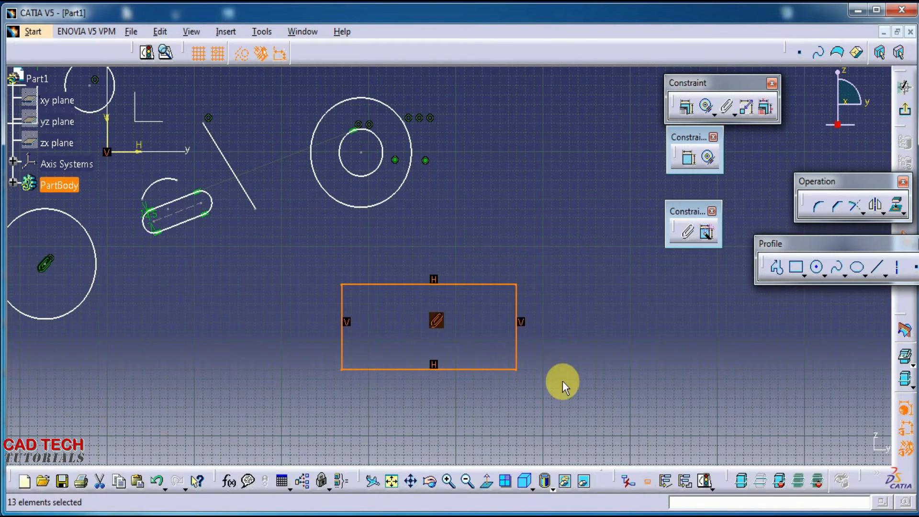
{"action": "left_click", "coordinate": [708, 235]}
{"action": "left_click", "coordinate": [809, 441]}
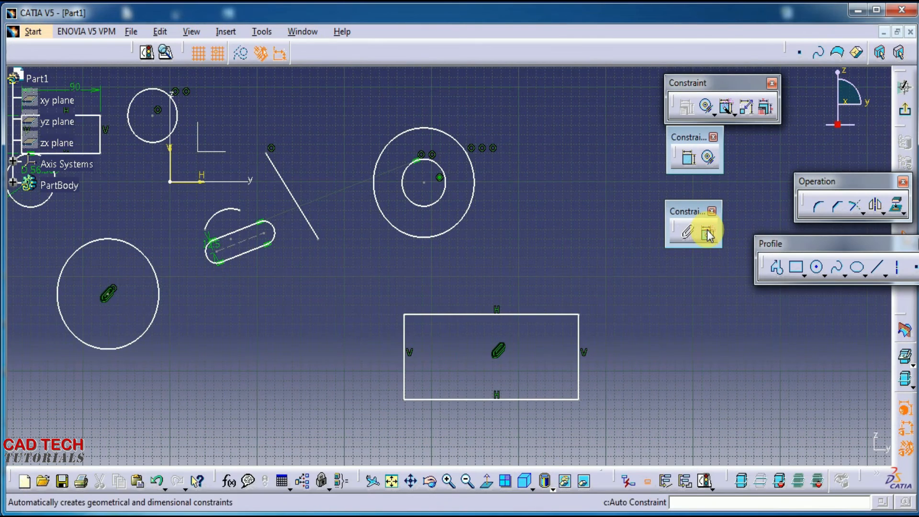
Auto-constrain the rectangle's four lines in Chained mode, with the horizontal axis as reference and vertical axis as symmetry line, and move the resulting dimension nearer the rectangle
{"action": "left_click", "coordinate": [707, 234]}
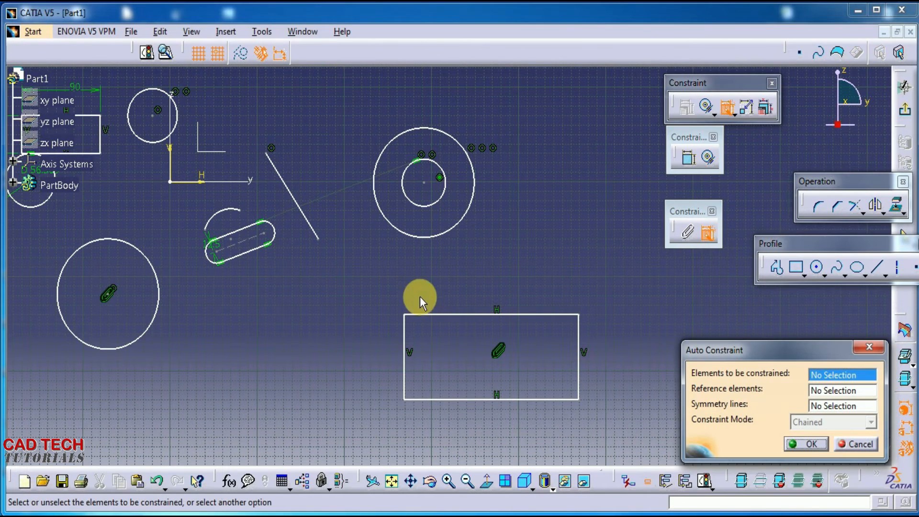
{"action": "left_click_drag", "start_coordinate": [369, 283], "coordinate": [605, 423]}
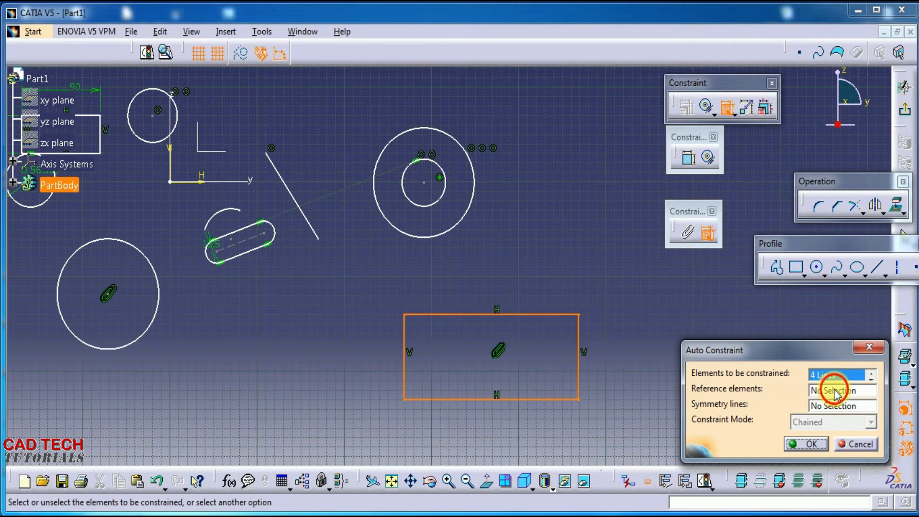
{"action": "left_click", "coordinate": [821, 390]}
{"action": "left_click", "coordinate": [220, 183]}
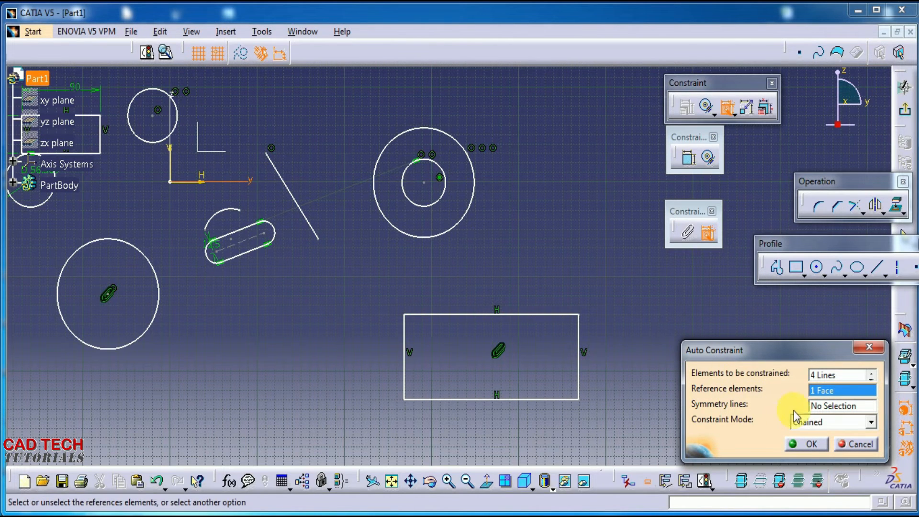
{"action": "left_click", "coordinate": [817, 406]}
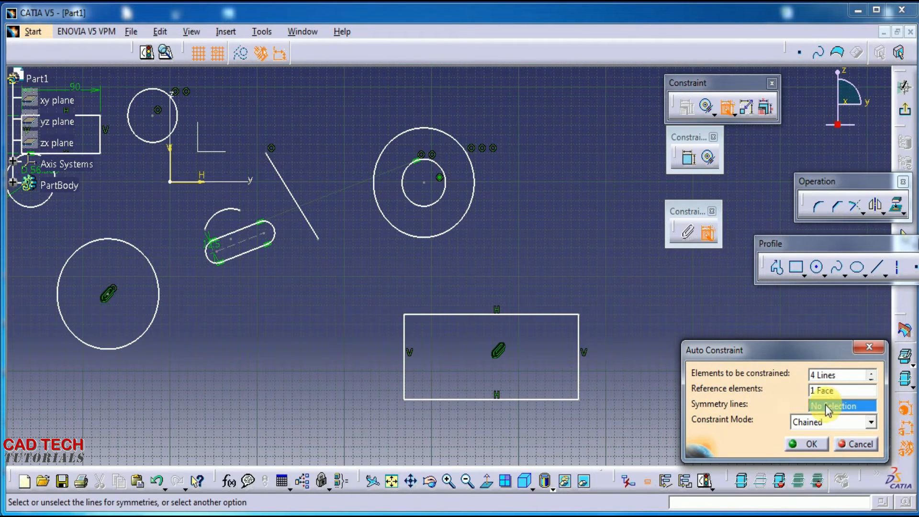
{"action": "left_click", "coordinate": [170, 161]}
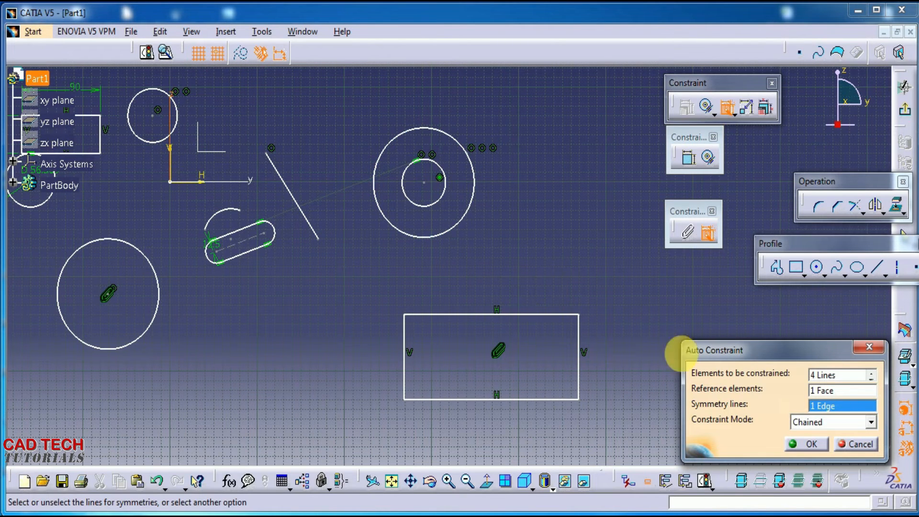
{"action": "left_click", "coordinate": [809, 444]}
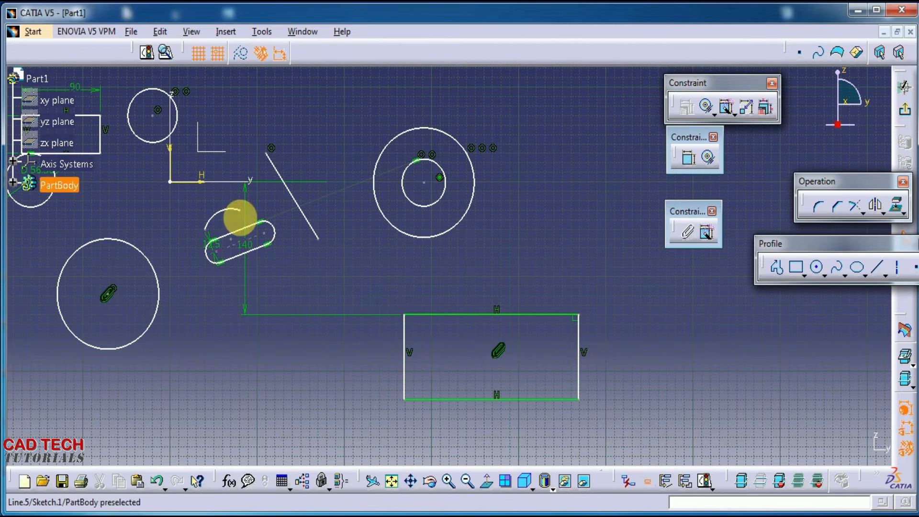
{"action": "left_click_drag", "start_coordinate": [248, 281], "coordinate": [343, 273]}
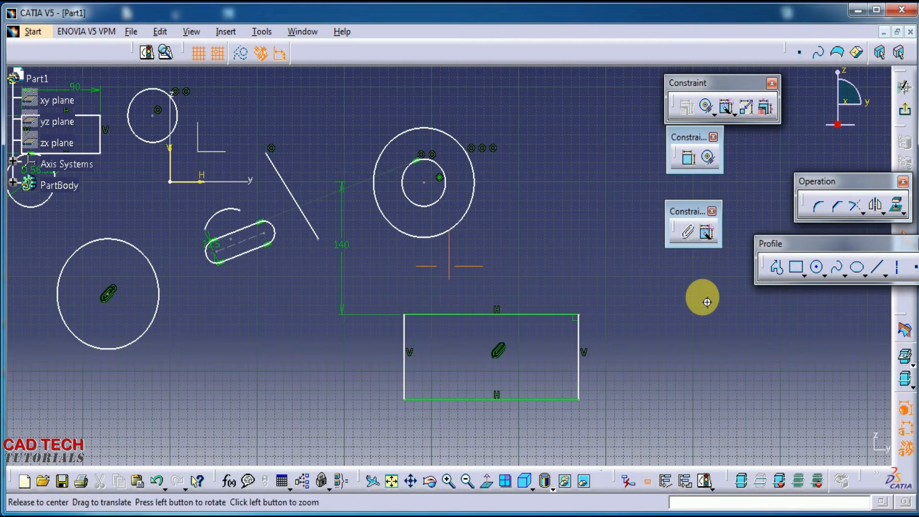
{"action": "mouse_move", "coordinate": [704, 329]}
{"action": "middle_mouse_down", "text": "ctrl"}
{"action": "mouse_move", "coordinate": [709, 376]}
{"action": "mouse_move", "coordinate": [704, 349]}
{"action": "mouse_move", "coordinate": [663, 293]}
{"action": "middle_mouse_up", "text": "ctrl"}
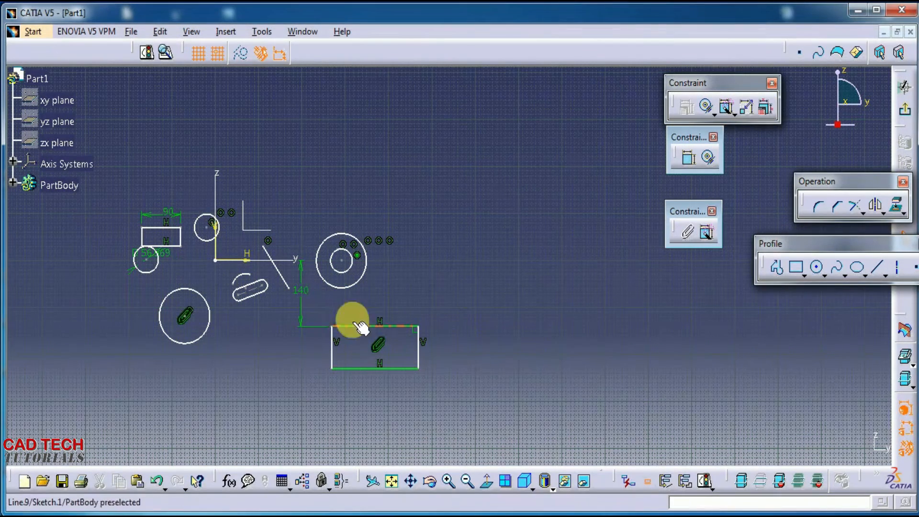
{"action": "left_click_drag", "start_coordinate": [324, 310], "coordinate": [431, 398]}
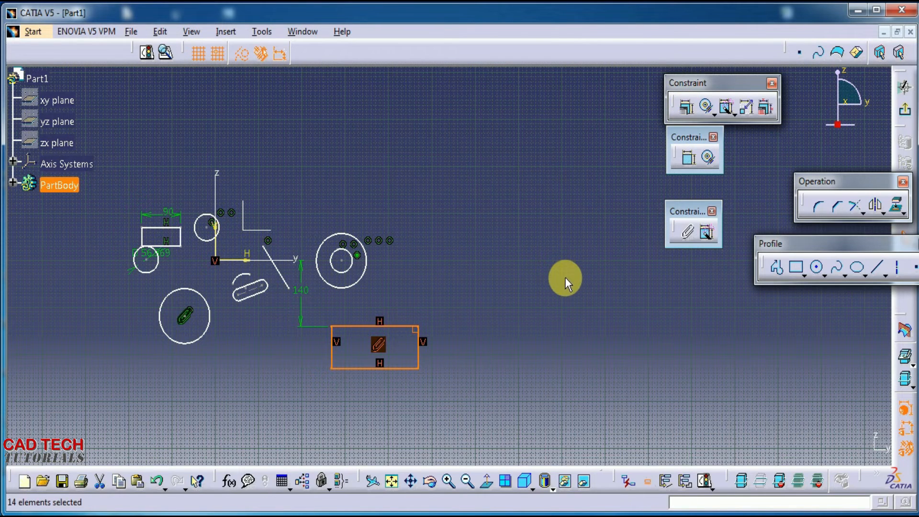
{"action": "left_click", "coordinate": [518, 316]}
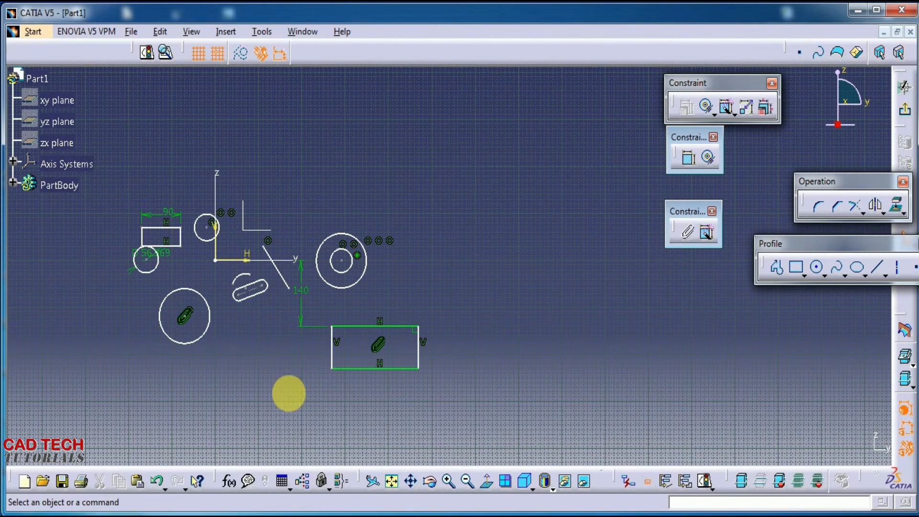
{"action": "mouse_move", "coordinate": [274, 367]}
{"action": "middle_mouse_down"}
{"action": "mouse_move", "coordinate": [337, 350]}
{"action": "mouse_move", "coordinate": [326, 347]}
{"action": "middle_mouse_up"}
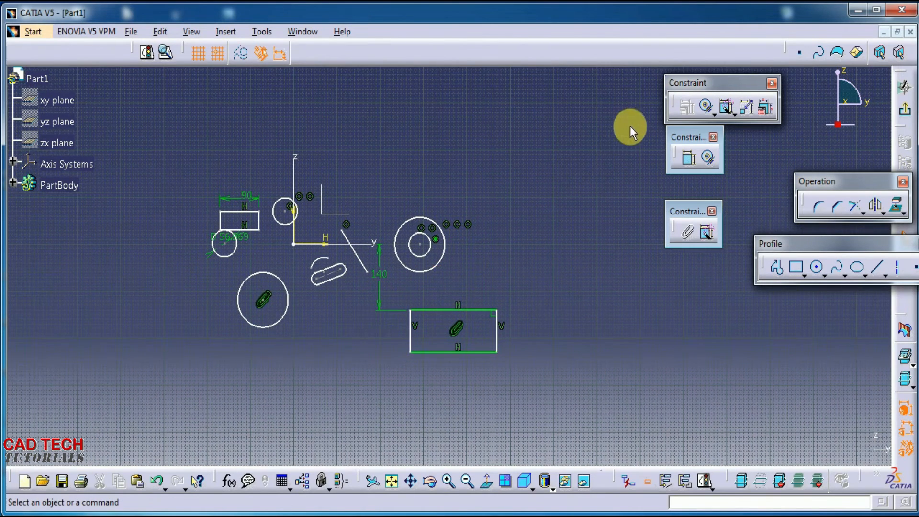
Review the dialog-defined constraint options for the fixed circle below the small rectangle, leaving them as they are
{"action": "left_click", "coordinate": [286, 310]}
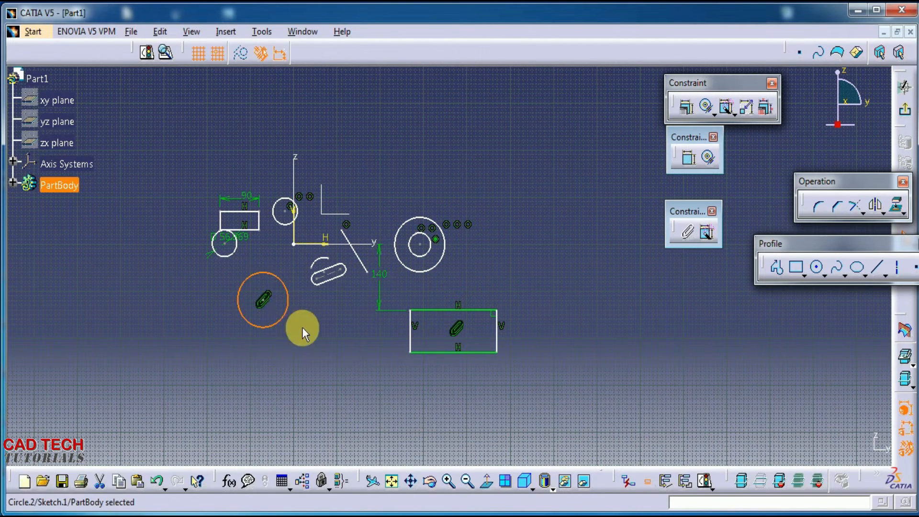
{"action": "left_click", "coordinate": [372, 323]}
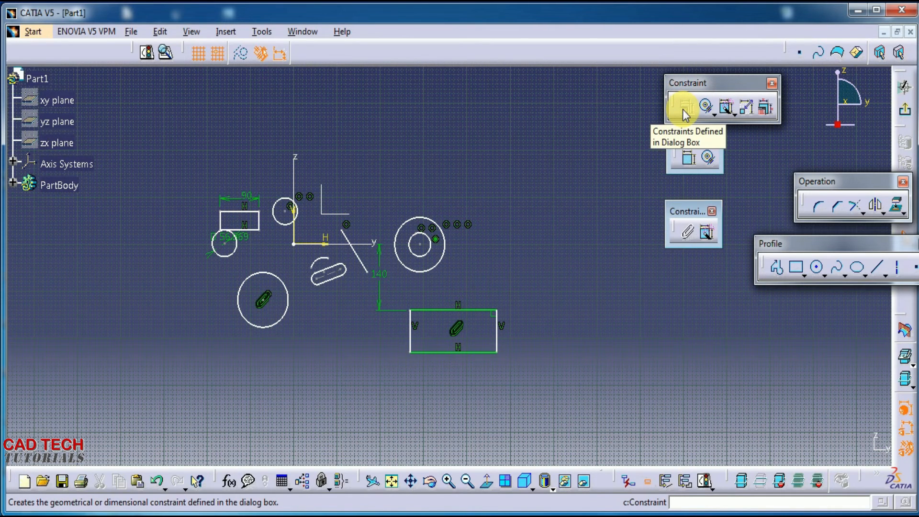
{"action": "left_click", "coordinate": [291, 313]}
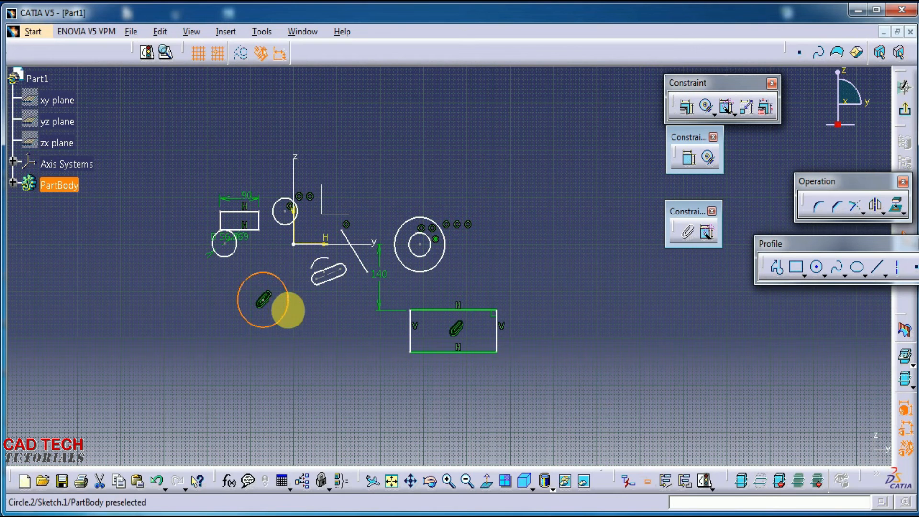
{"action": "left_click", "coordinate": [687, 108]}
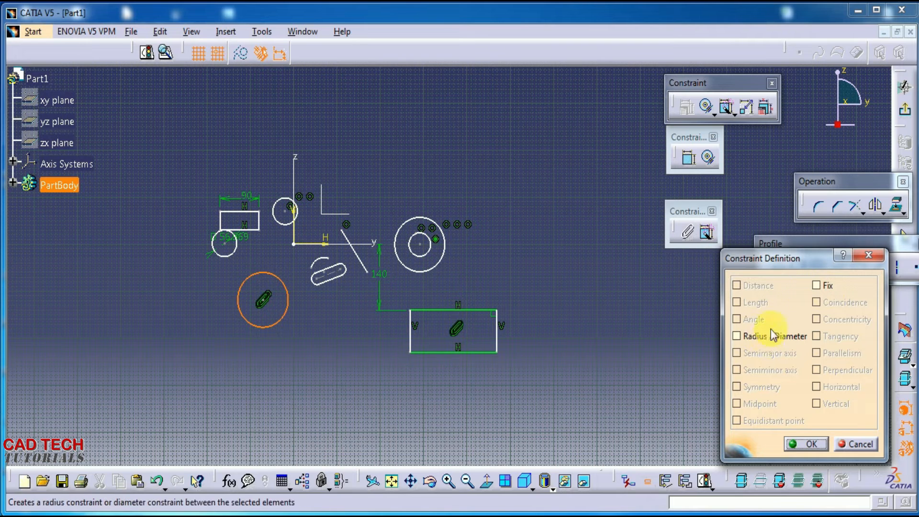
{"action": "left_click", "coordinate": [807, 445]}
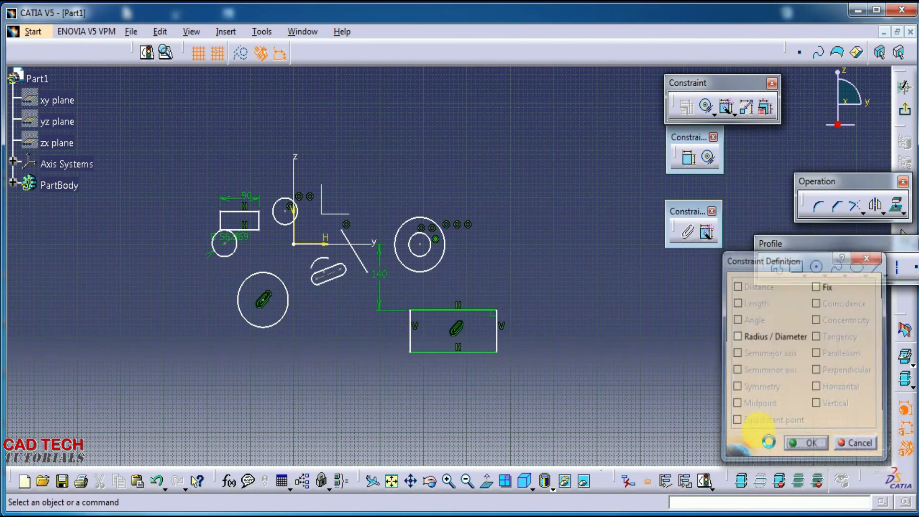
Check which dialog-defined constraints are offered for the right vertical edge of the fixed-together rectangle
{"action": "left_click", "coordinate": [501, 328]}
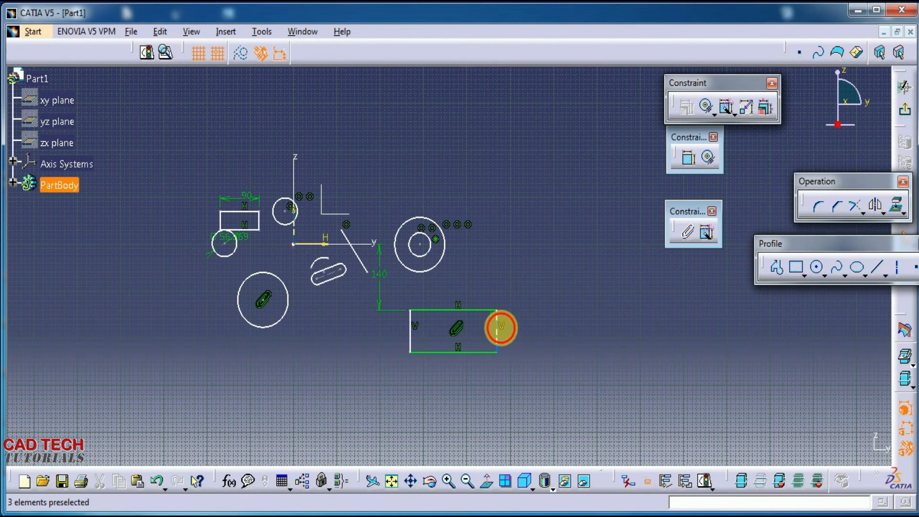
{"action": "left_click", "coordinate": [510, 350]}
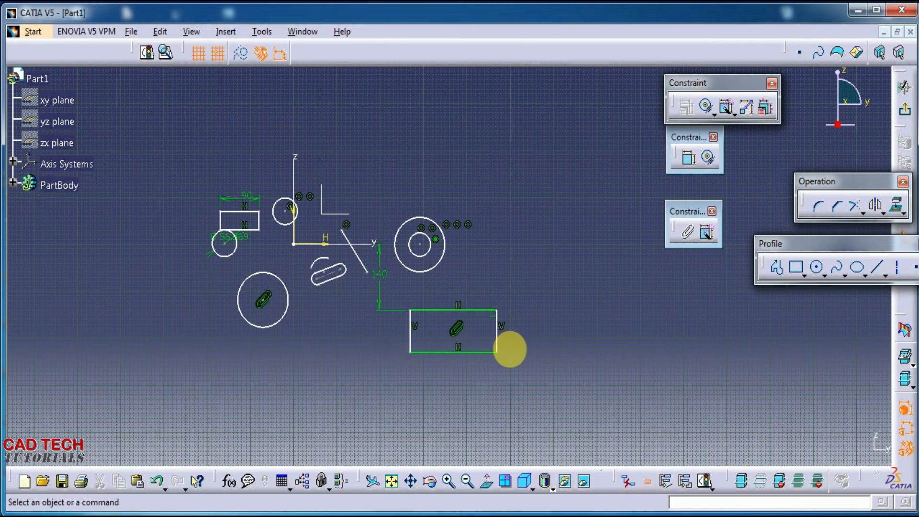
{"action": "left_click", "coordinate": [497, 335]}
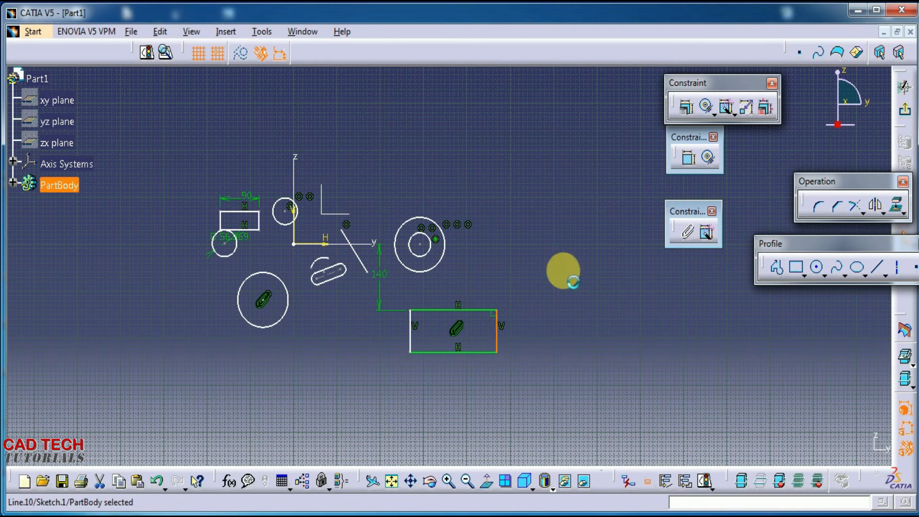
{"action": "left_click", "coordinate": [686, 110]}
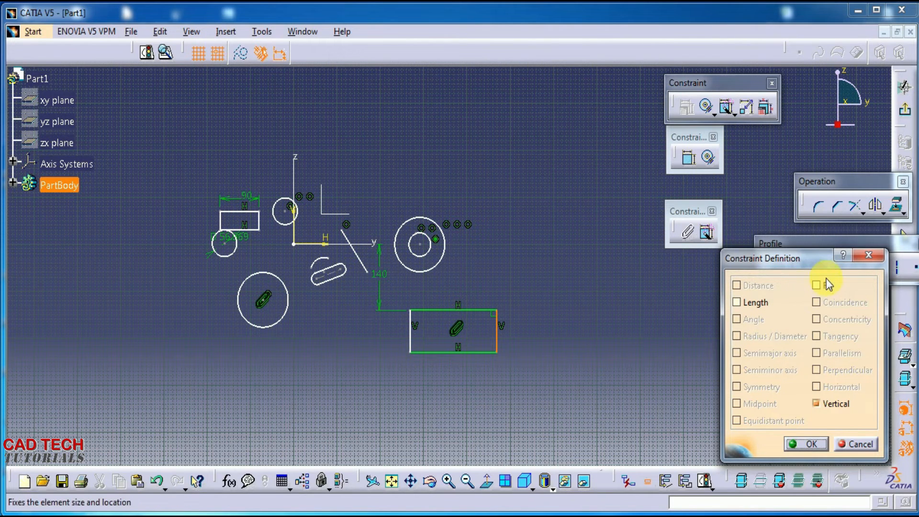
{"action": "left_click", "coordinate": [865, 258]}
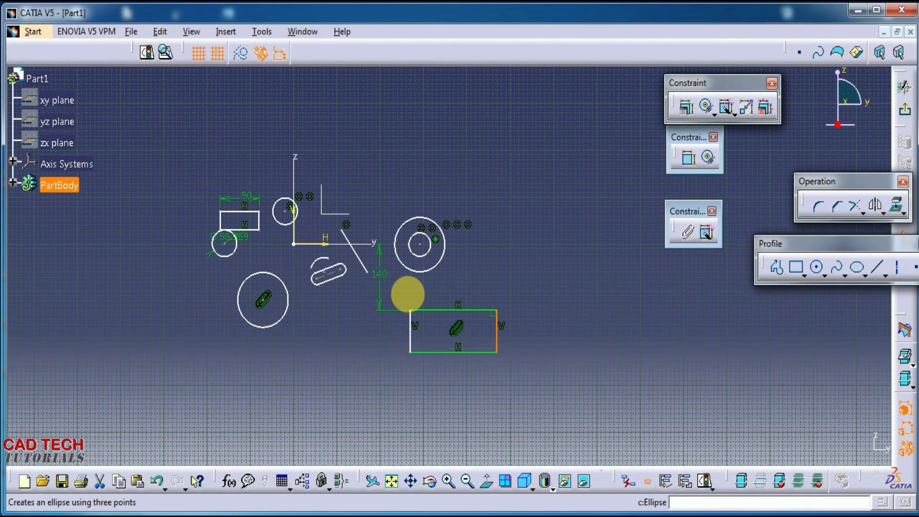
Examine the dialog-defined constraint options for the entire fixed-together rectangle without changing any
{"action": "left_click_drag", "start_coordinate": [395, 283], "coordinate": [548, 394]}
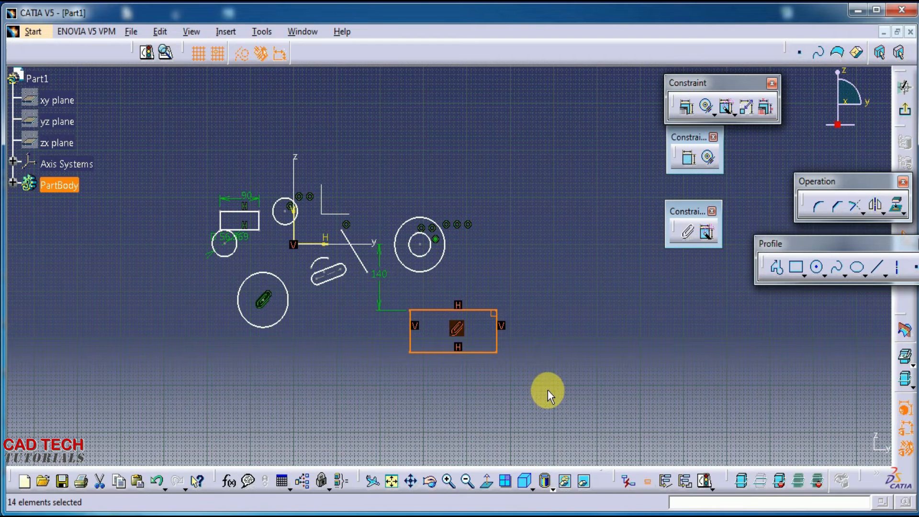
{"action": "left_click", "coordinate": [686, 108]}
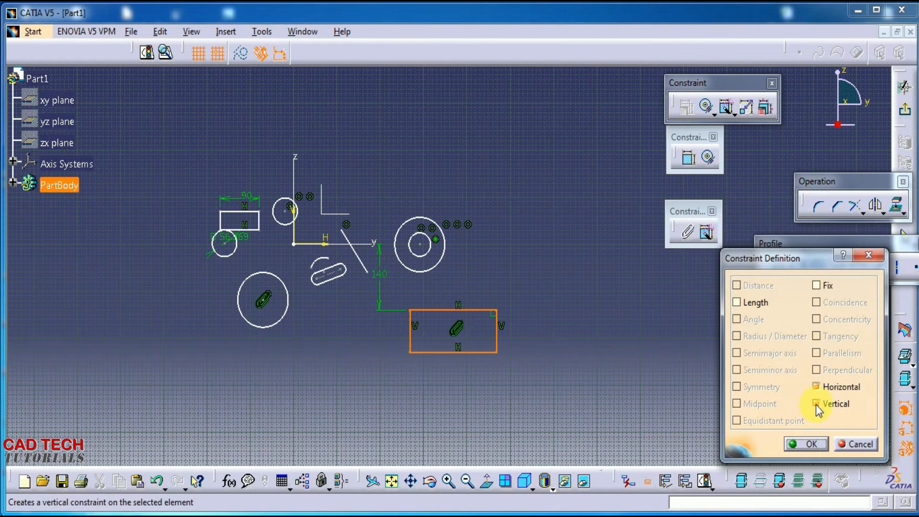
{"action": "left_click", "coordinate": [820, 447]}
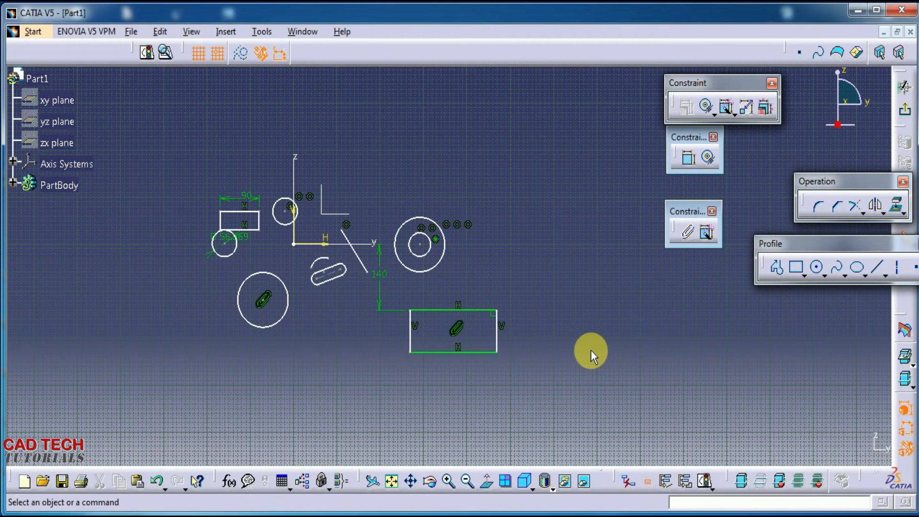
Inspect the dialog-defined constraint options for the outer concentric circle, leaving them unchanged
{"action": "left_click", "coordinate": [429, 267]}
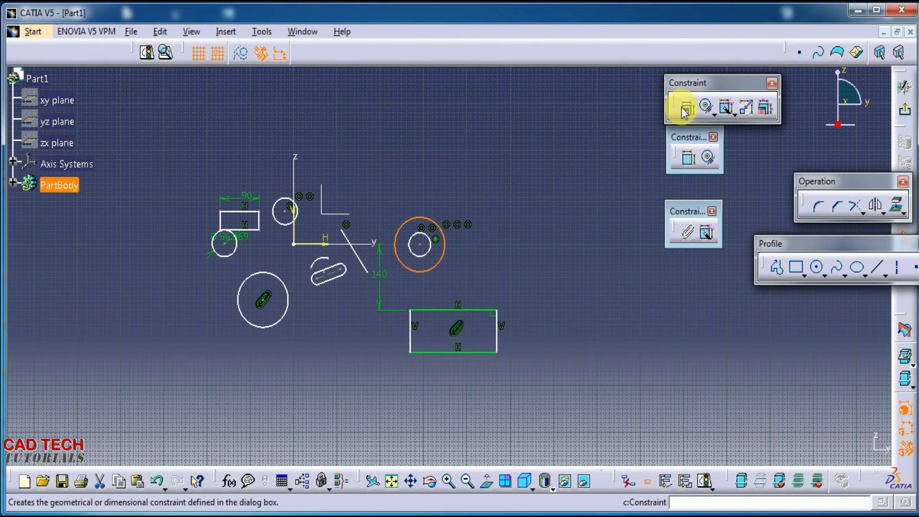
{"action": "left_click", "coordinate": [686, 106]}
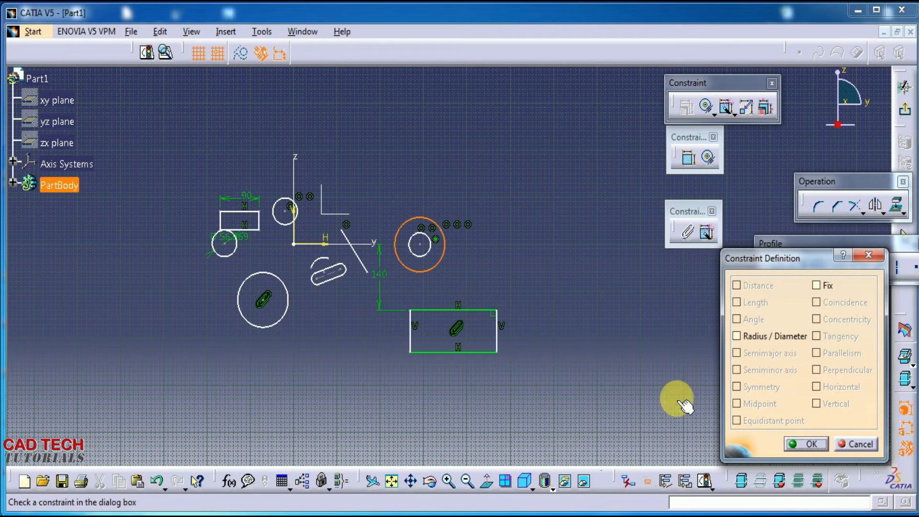
{"action": "left_click", "coordinate": [809, 445]}
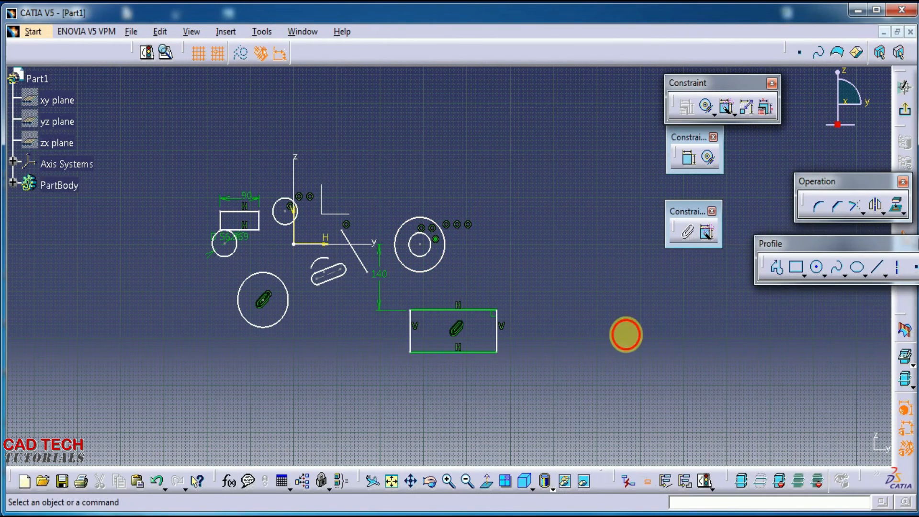
Sketch a closed three-step staircase profile in empty space, with treads about 270, 190 and 200 mm and risers about 100, 140 and 120 mm
{"action": "middle_click_drag", "start_coordinate": [607, 358], "coordinate": [548, 352]}
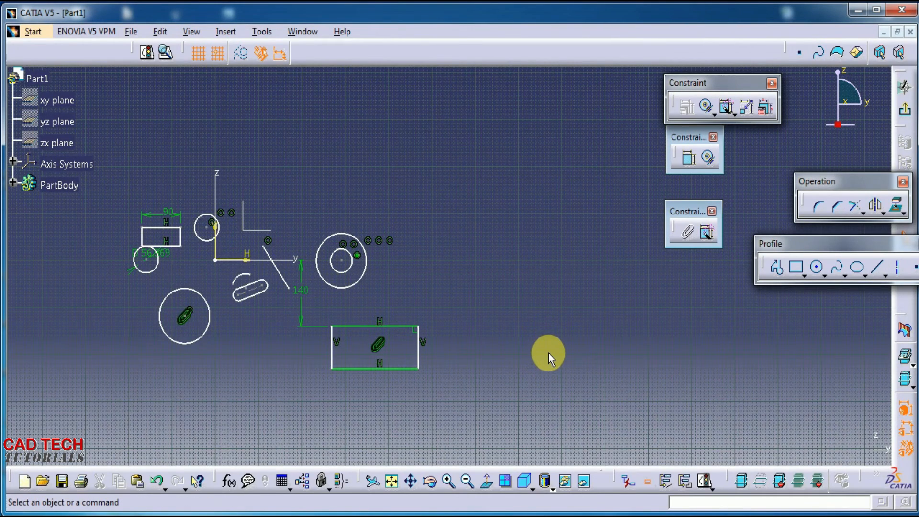
{"action": "middle_click_drag", "start_coordinate": [547, 352], "coordinate": [522, 366]}
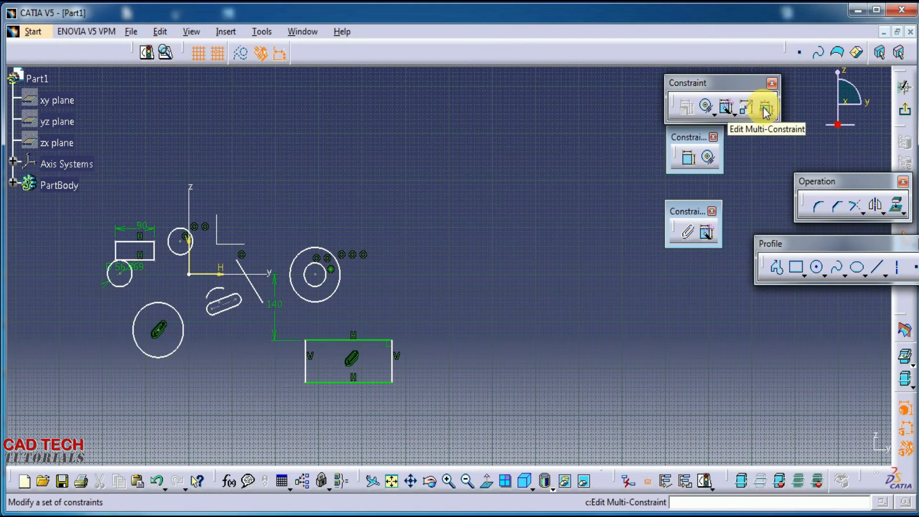
{"action": "middle_click_drag", "start_coordinate": [618, 331], "coordinate": [467, 402]}
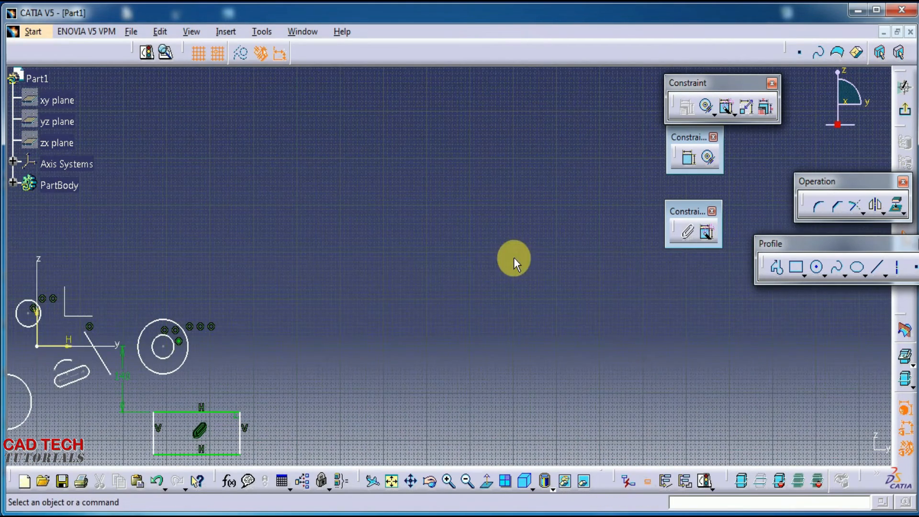
{"action": "left_click", "coordinate": [776, 267]}
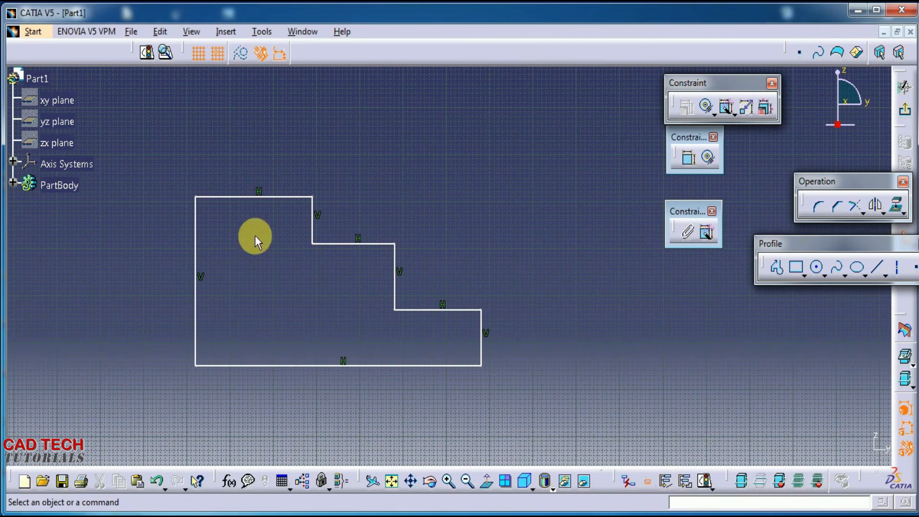
Dimension the three horizontal treads and the three vertical risers of the staircase profile
{"action": "mouse_move", "coordinate": [515, 287]}
{"action": "middle_mouse_down"}
{"action": "mouse_move", "coordinate": [544, 268]}
{"action": "mouse_move", "coordinate": [616, 310]}
{"action": "middle_mouse_up"}
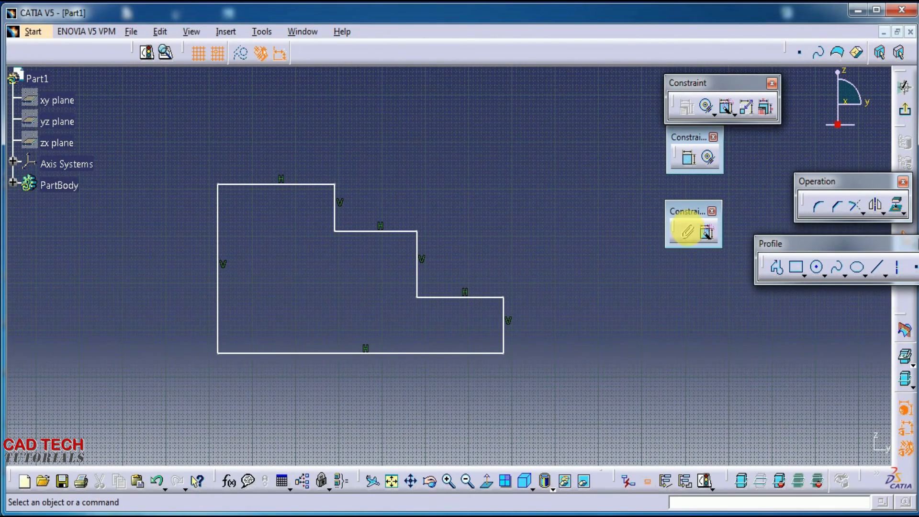
{"action": "left_click", "coordinate": [689, 159]}
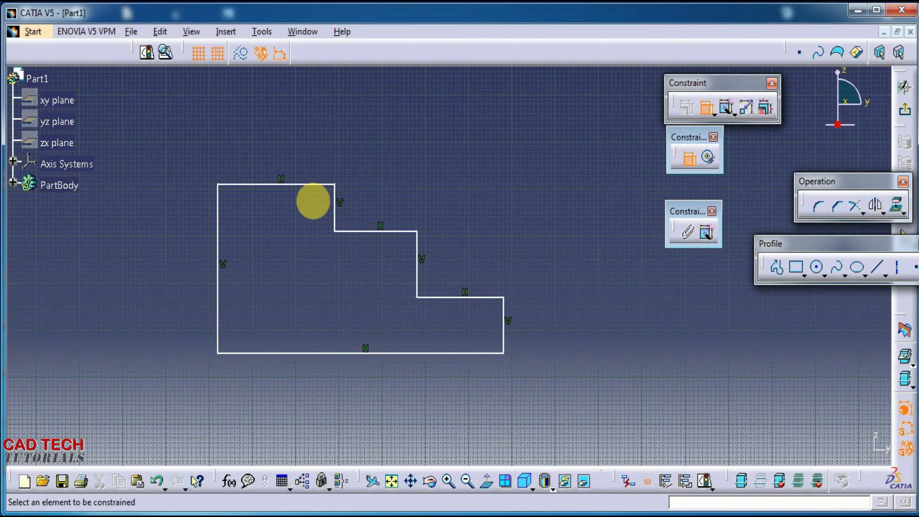
{"action": "left_click", "coordinate": [309, 184]}
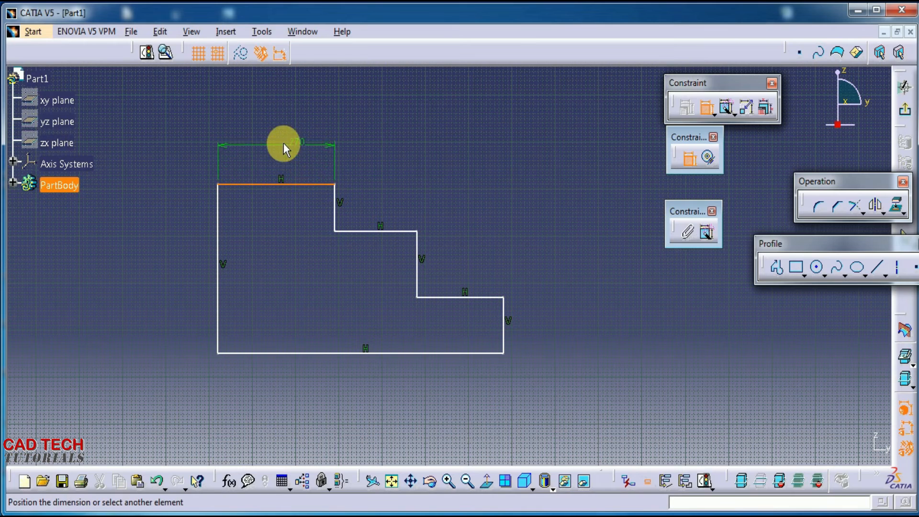
{"action": "left_click", "coordinate": [283, 142]}
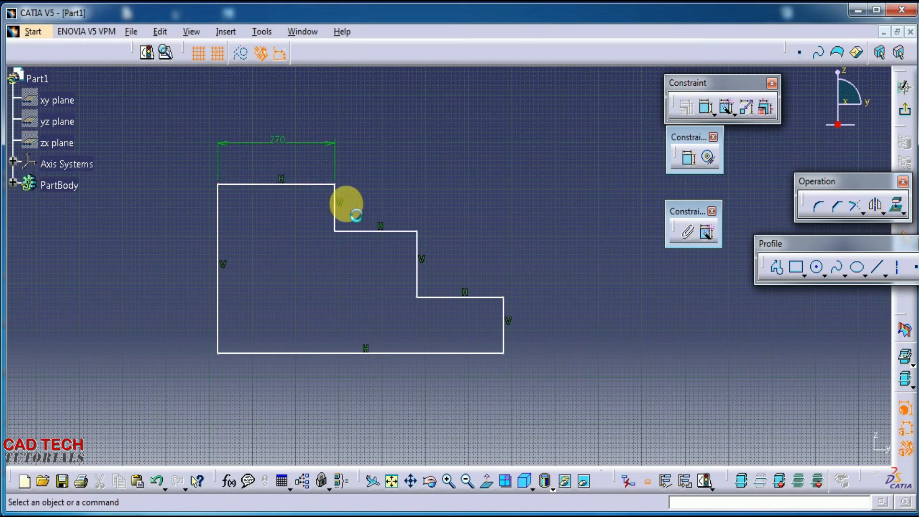
{"action": "left_click", "coordinate": [689, 160]}
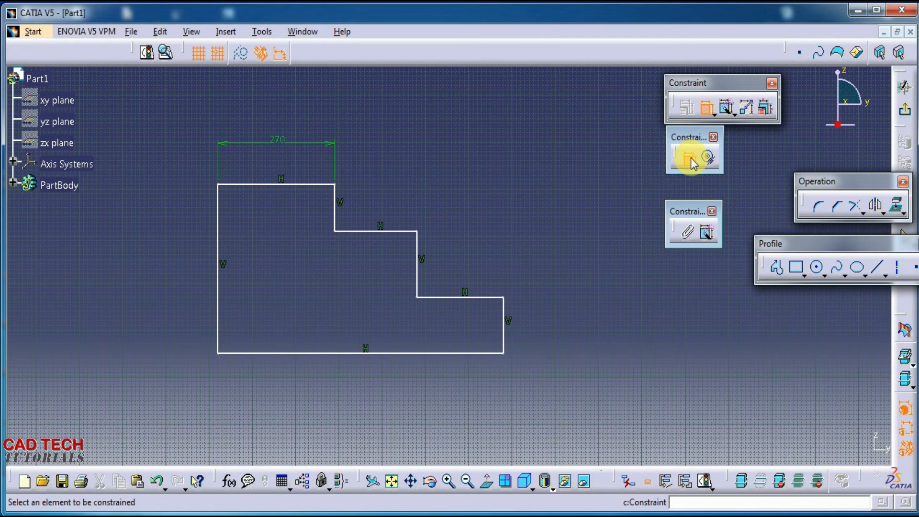
{"action": "left_click", "coordinate": [395, 232]}
{"action": "left_click", "coordinate": [382, 193]}
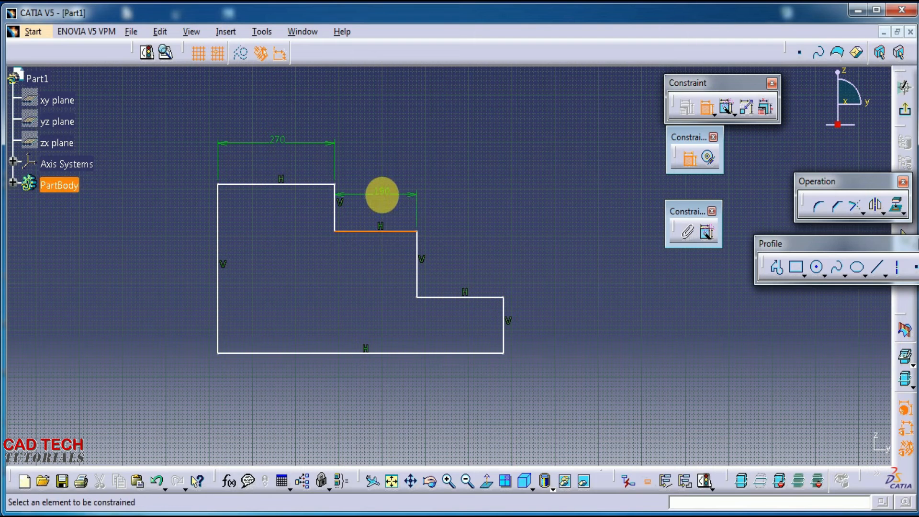
{"action": "left_click", "coordinate": [452, 298]}
{"action": "left_click", "coordinate": [452, 267]}
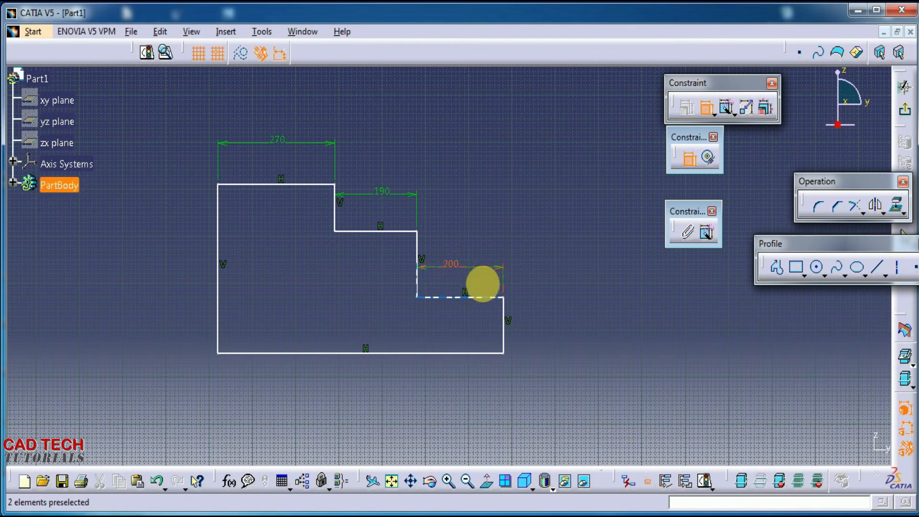
{"action": "left_click", "coordinate": [505, 335]}
{"action": "left_click", "coordinate": [539, 324]}
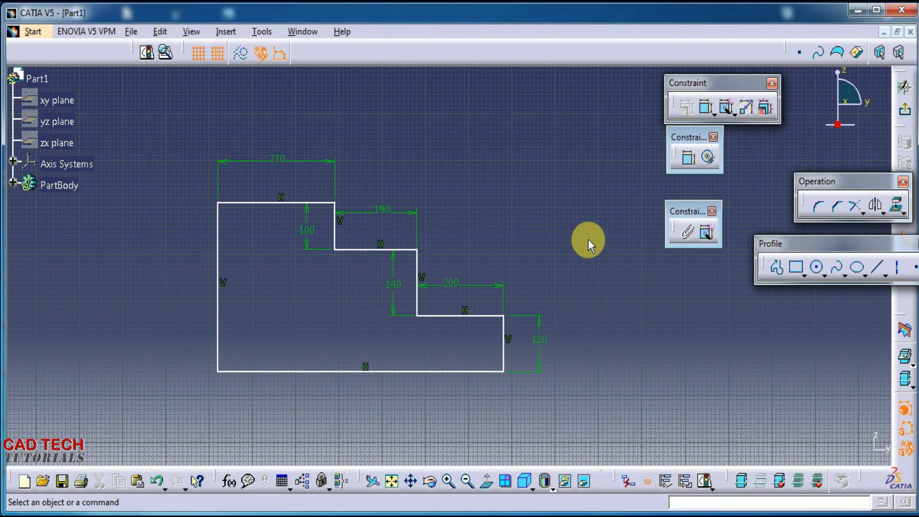
Set the middle tread's length to 195 mm
{"action": "double_click", "coordinate": [385, 213]}
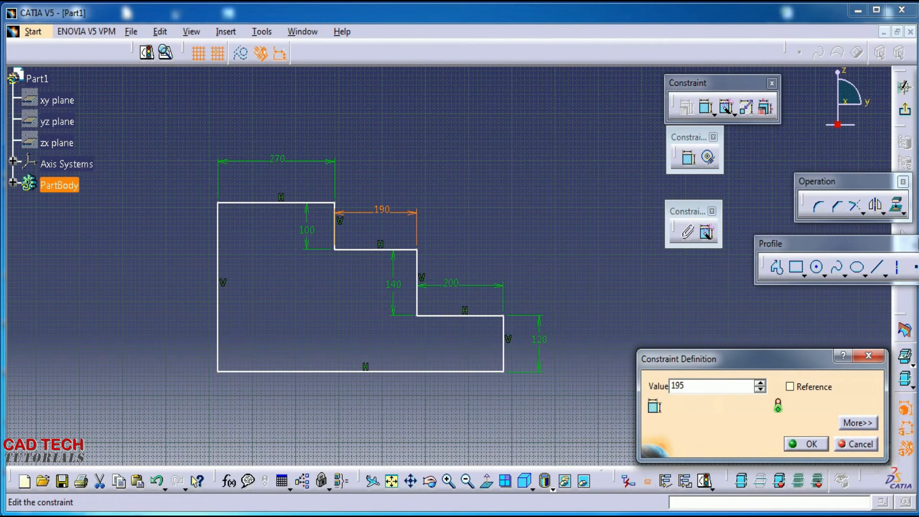
{"action": "key", "text": "Return"}
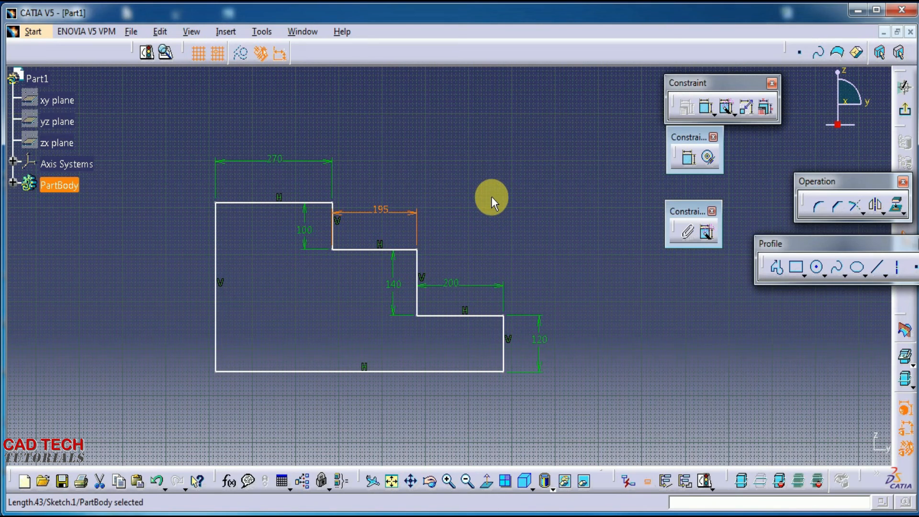
{"action": "left_click", "coordinate": [493, 170]}
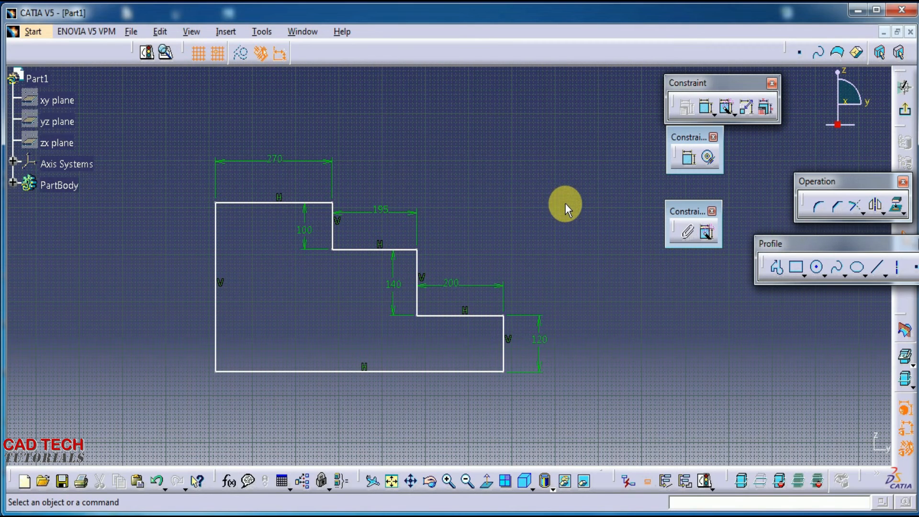
Use Edit Multi-Constraint to set the staircase's upper riser to 170 mm, middle riser to 120 mm and lower riser to 140 mm
{"action": "left_click", "coordinate": [767, 111]}
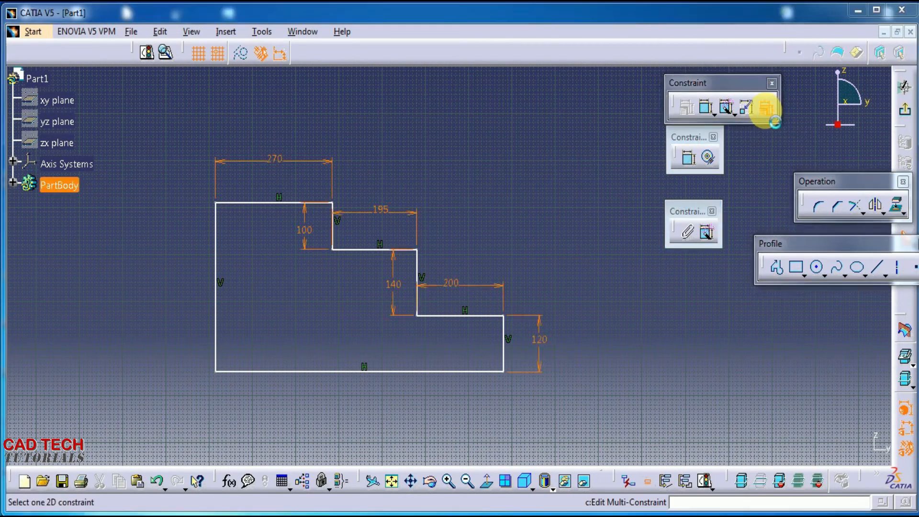
{"action": "middle_click_drag", "start_coordinate": [523, 246], "coordinate": [476, 206]}
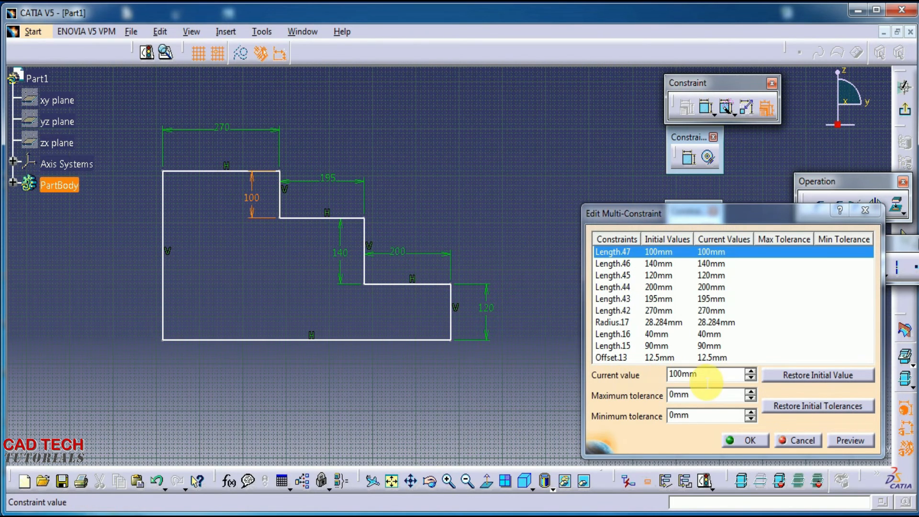
{"action": "left_click_drag", "start_coordinate": [708, 377], "coordinate": [666, 379]}
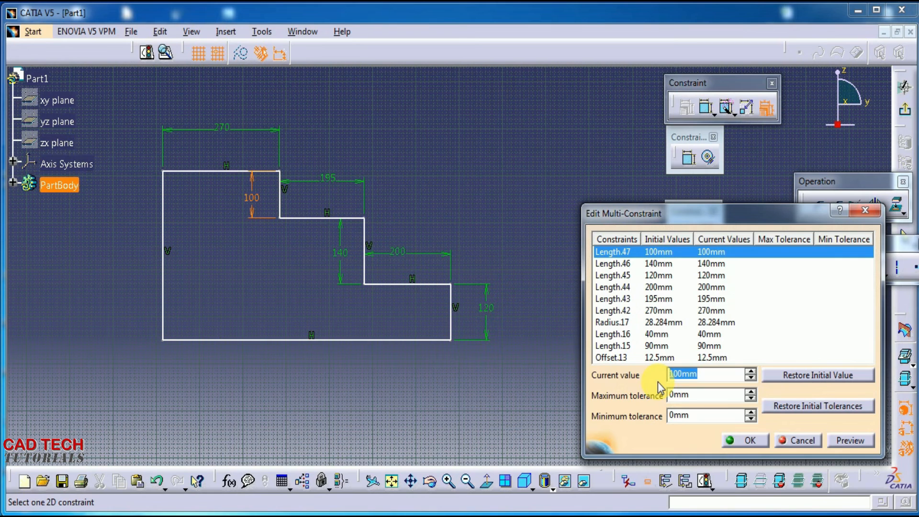
{"action": "type", "text": "170"}
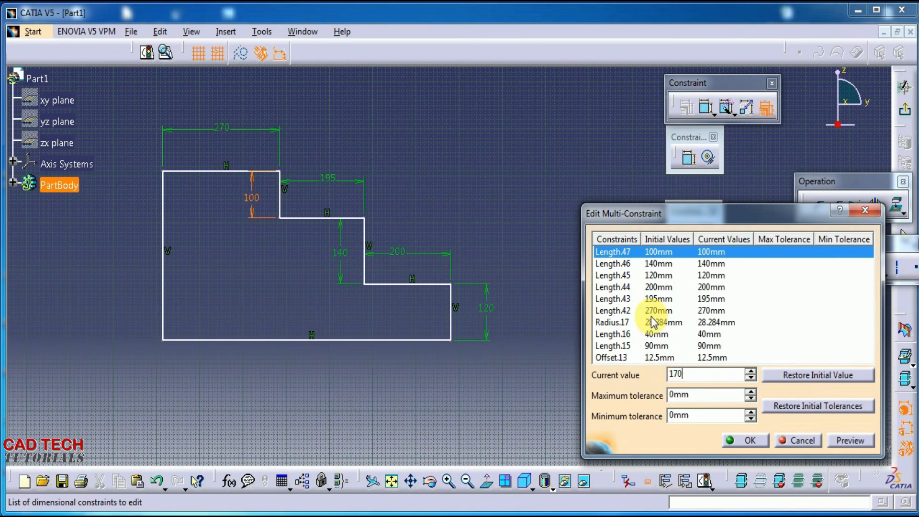
{"action": "left_click", "coordinate": [654, 264]}
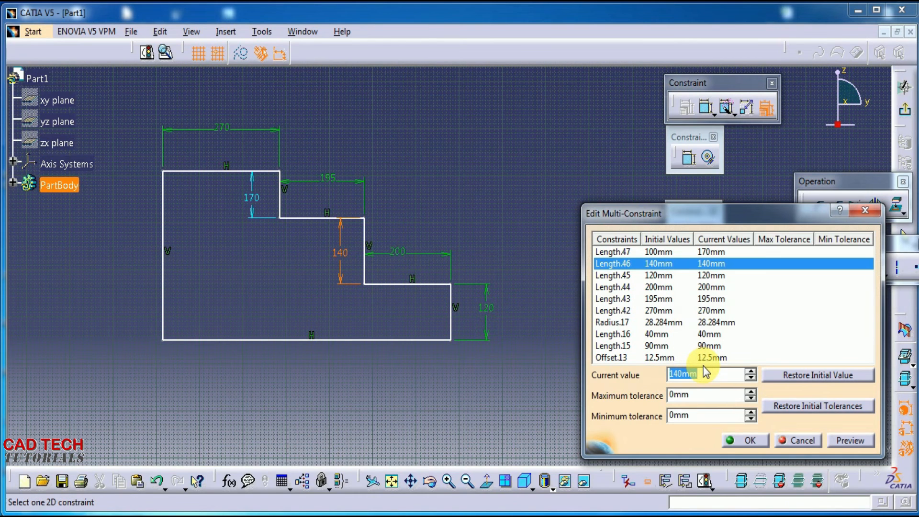
{"action": "type", "text": "120"}
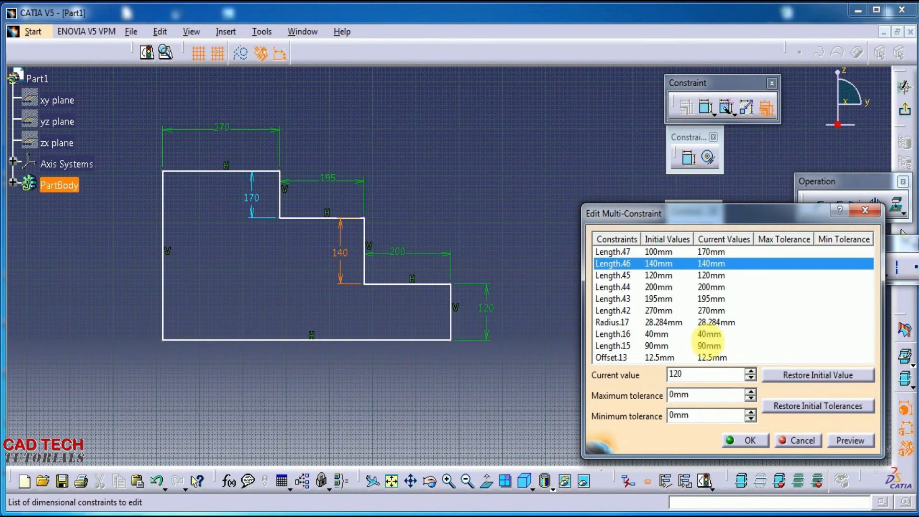
{"action": "left_click", "coordinate": [718, 278]}
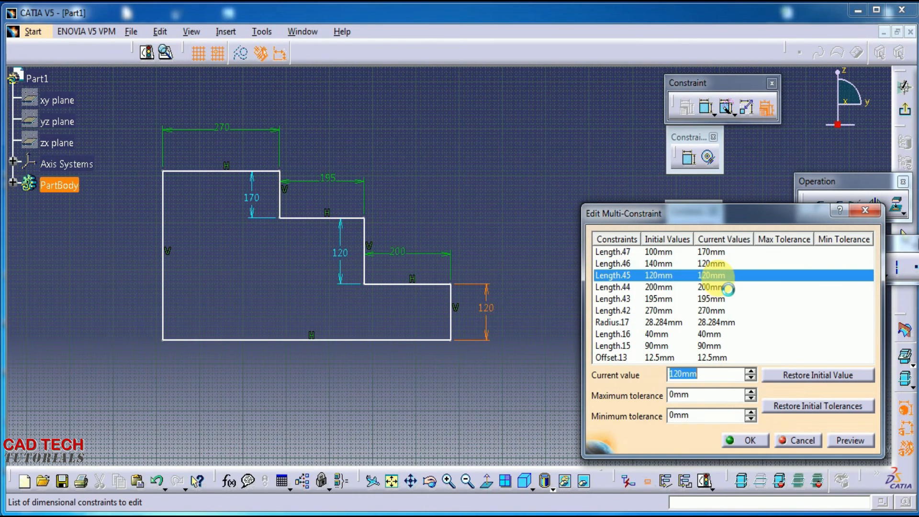
{"action": "left_click", "coordinate": [713, 262]}
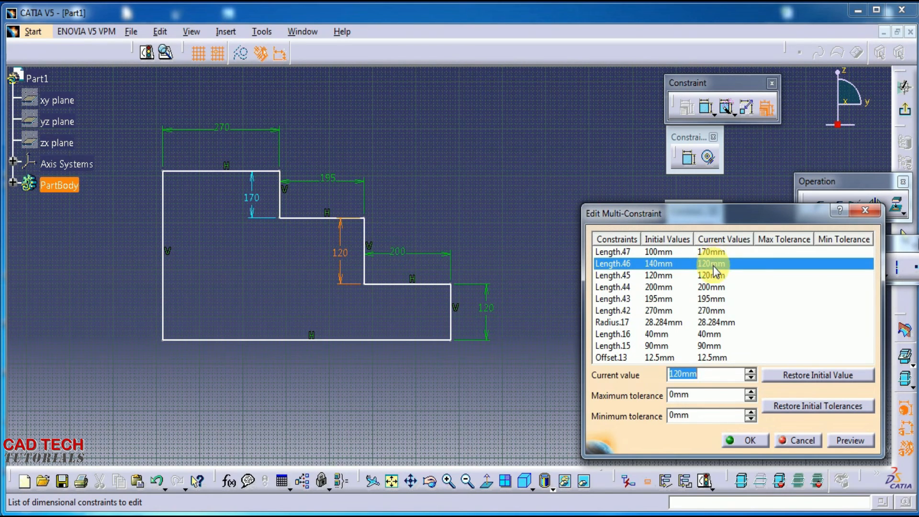
{"action": "left_click", "coordinate": [713, 275]}
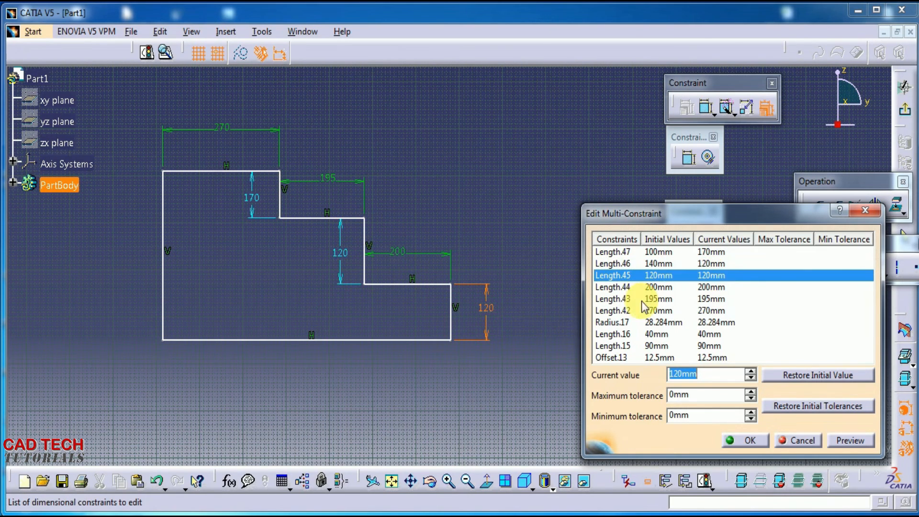
{"action": "type", "text": "140"}
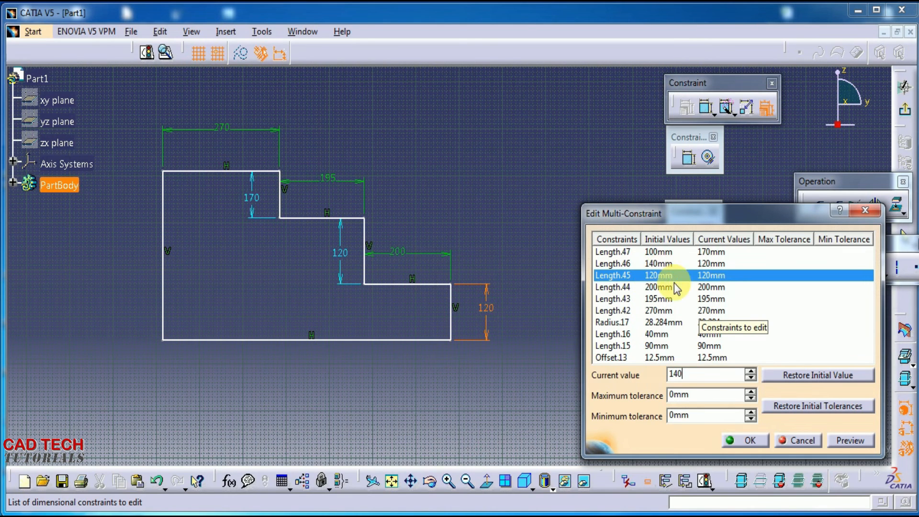
Set the lower and middle treads to 160 mm each and the upper tread to 180 mm in the multi-constraint list
{"action": "left_click", "coordinate": [704, 287]}
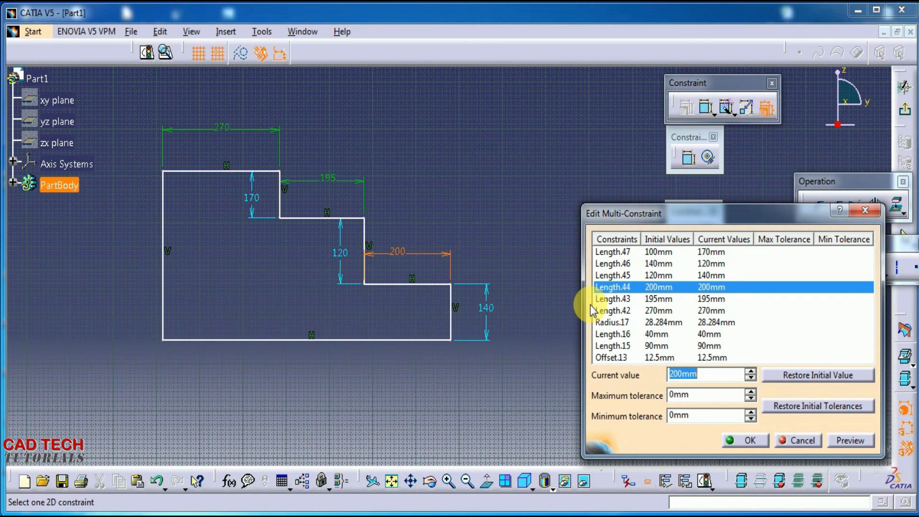
{"action": "type", "text": "160"}
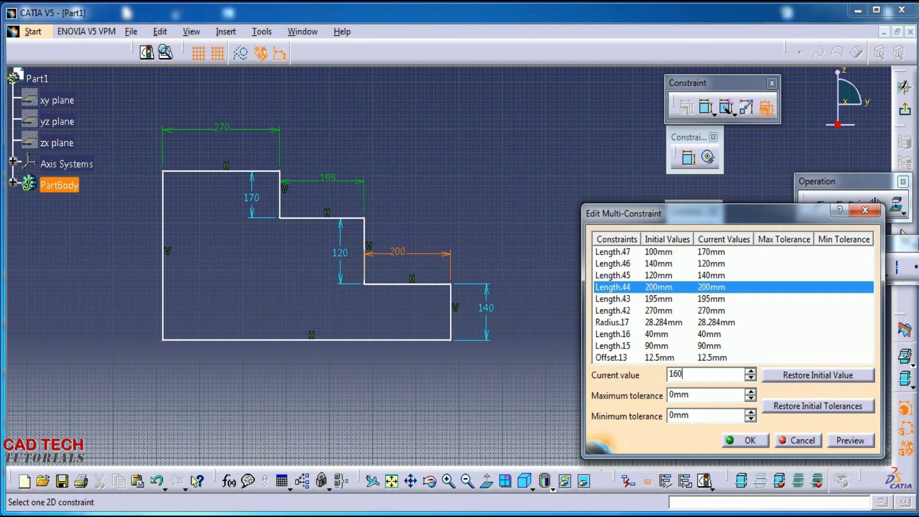
{"action": "left_click", "coordinate": [704, 299]}
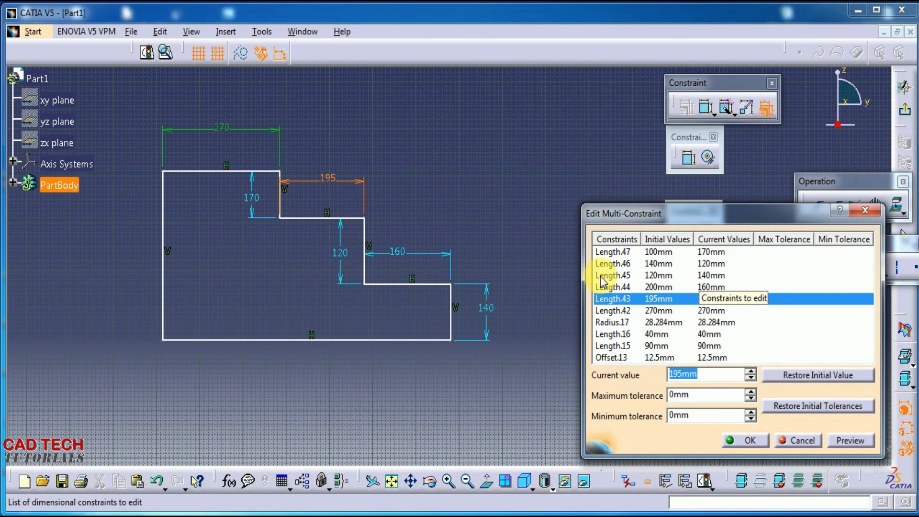
{"action": "type", "text": "1"}
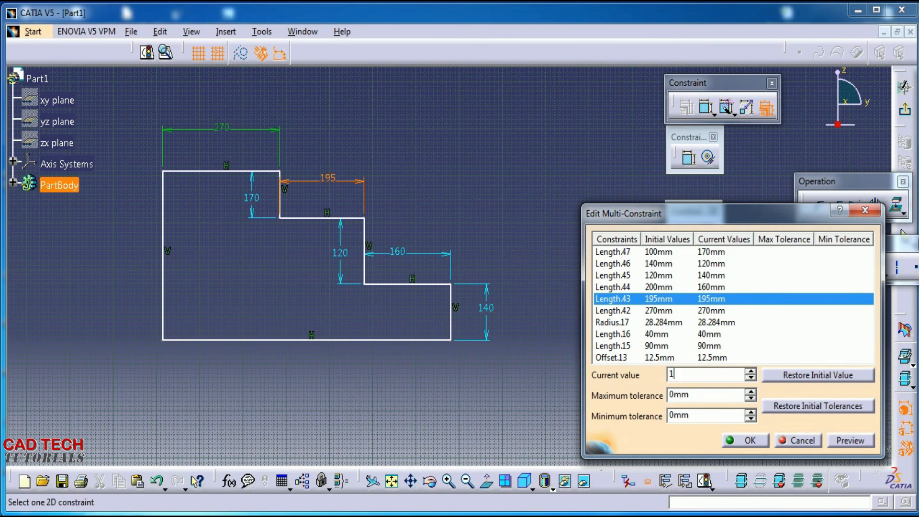
{"action": "type", "text": "60"}
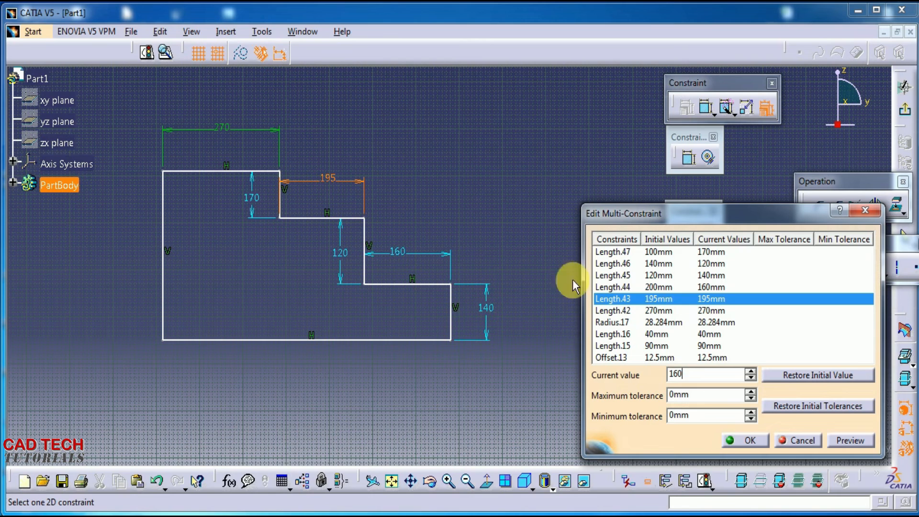
{"action": "left_click", "coordinate": [704, 311]}
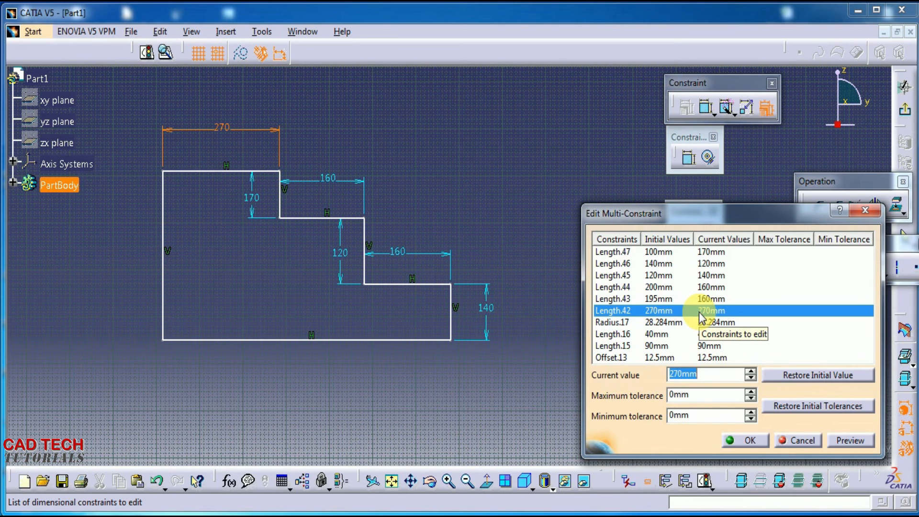
{"action": "type", "text": "1"}
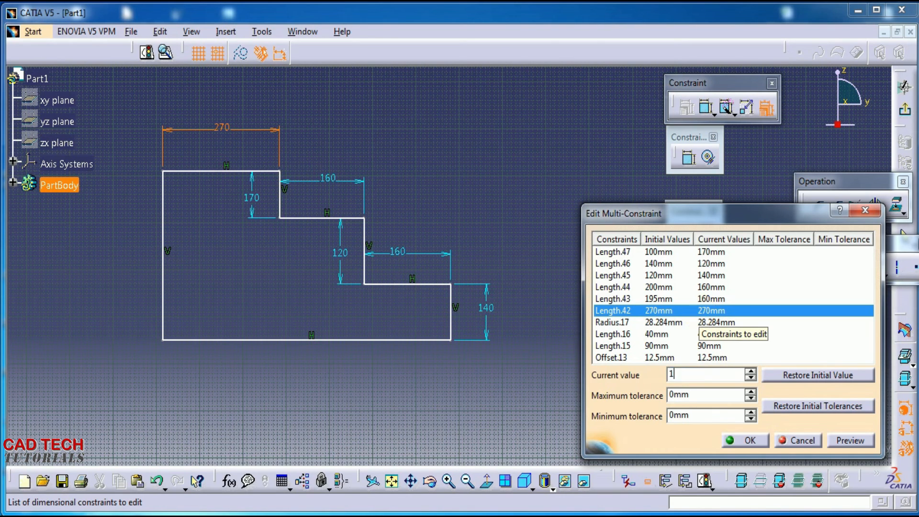
{"action": "type", "text": "80"}
Preview the edited tread and riser values on the staircase profile
{"action": "left_click", "coordinate": [689, 322]}
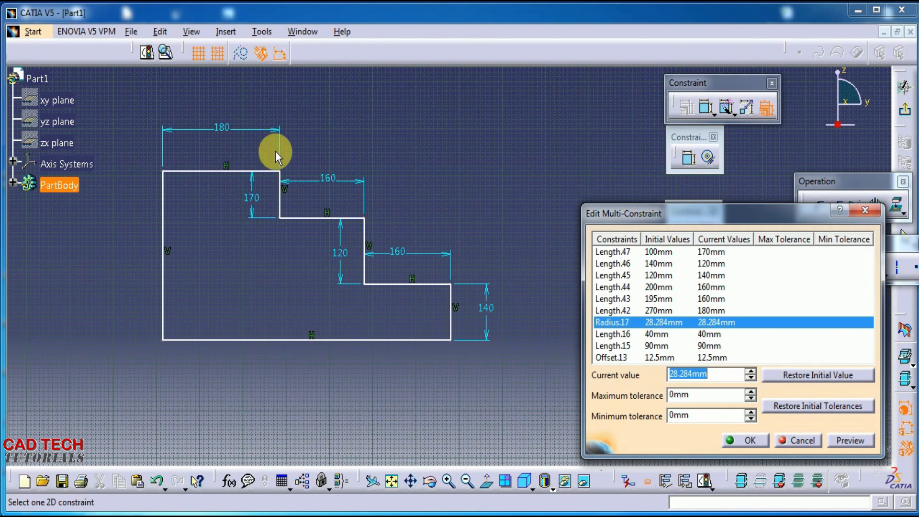
{"action": "left_click", "coordinate": [604, 334]}
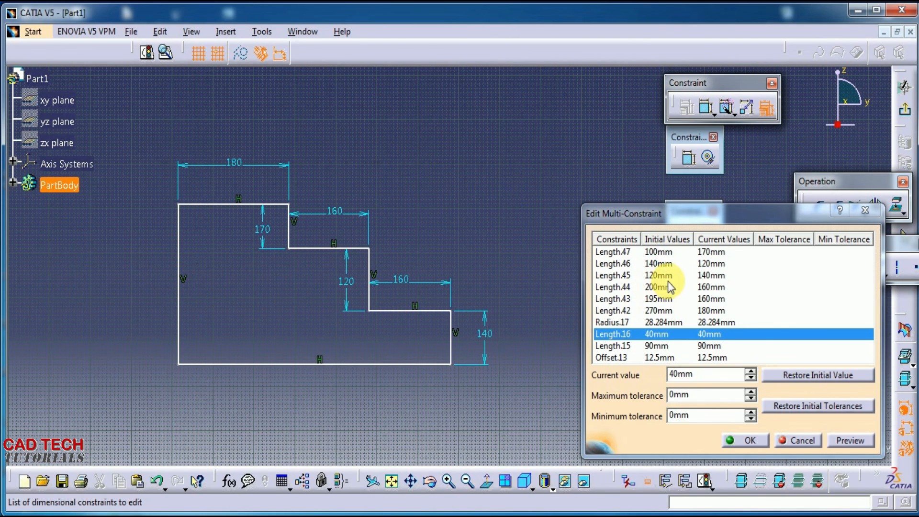
{"action": "left_click", "coordinate": [699, 275]}
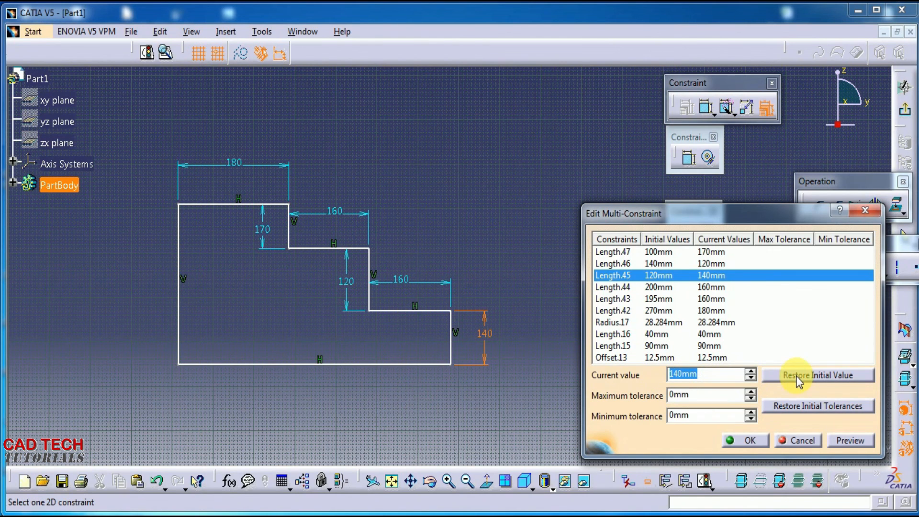
{"action": "left_click", "coordinate": [855, 442]}
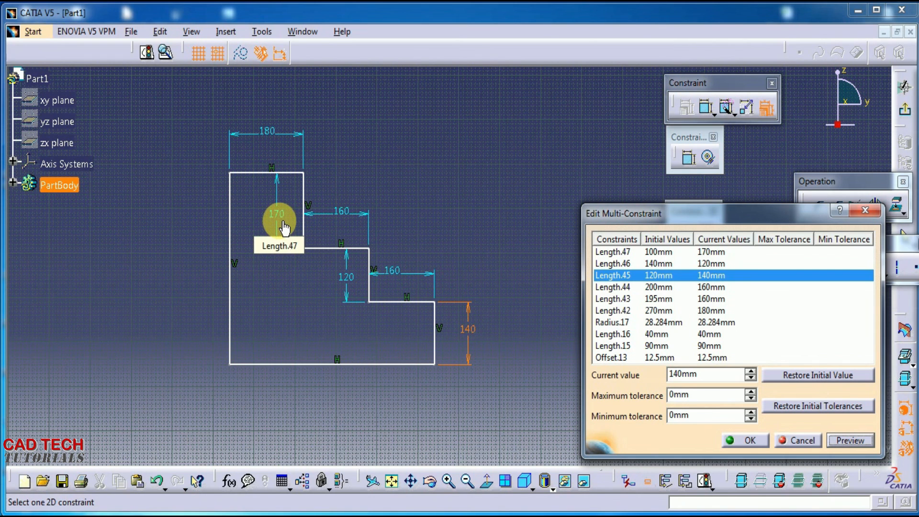
Set the upper riser to 120 mm, preview the profile and apply all the multi-constraint edits
{"action": "left_click", "coordinate": [718, 254]}
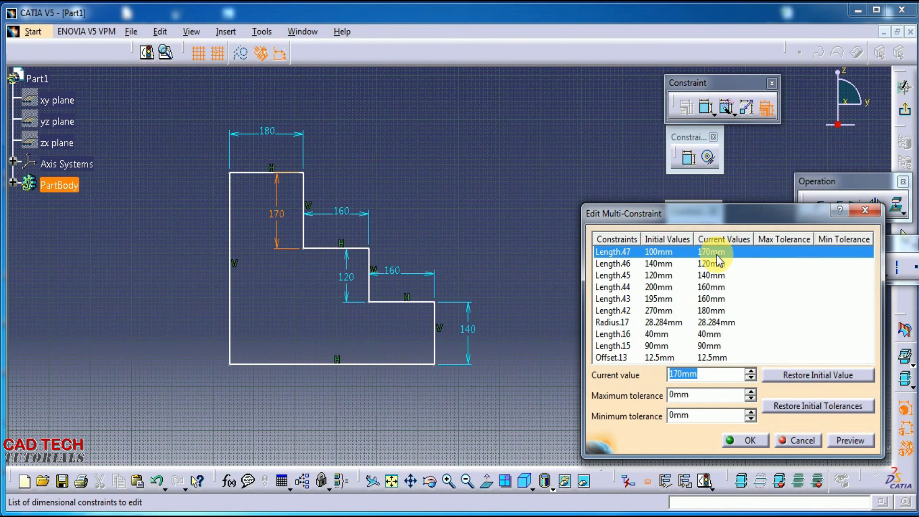
{"action": "type", "text": "120"}
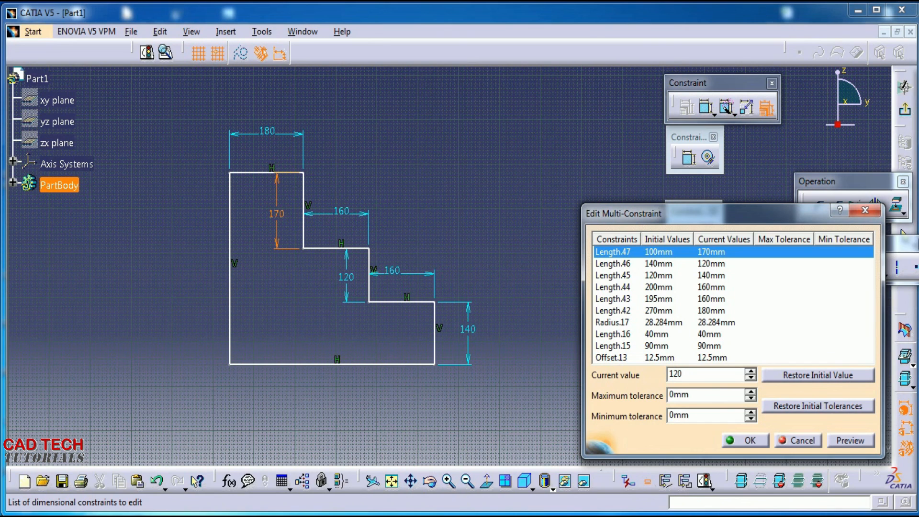
{"action": "left_click", "coordinate": [858, 444]}
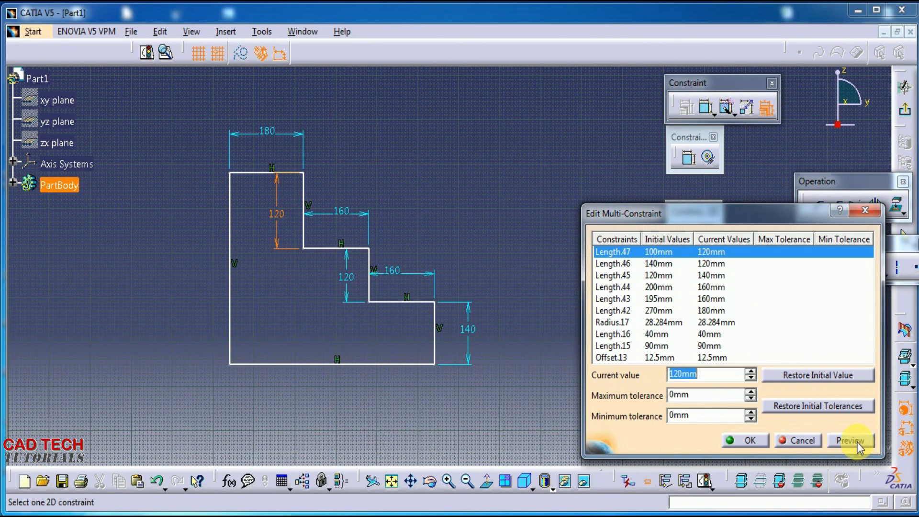
{"action": "left_click", "coordinate": [858, 444]}
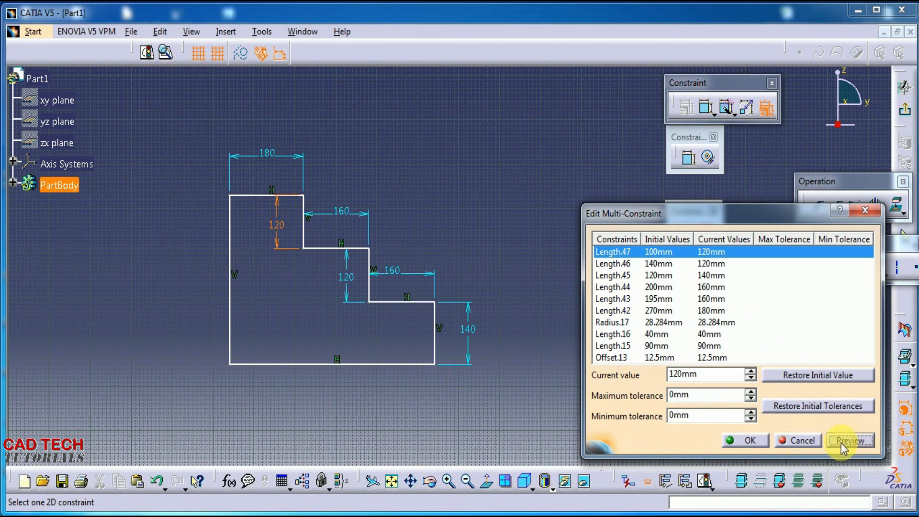
{"action": "left_click", "coordinate": [750, 440]}
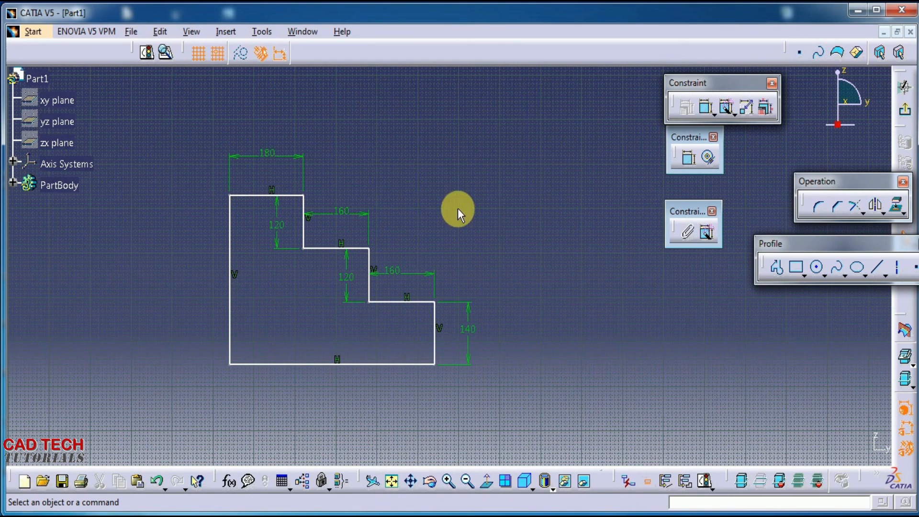
Review the value and tolerance columns and the restore options of Edit Multi-Constraint without making changes
{"action": "left_click", "coordinate": [766, 113]}
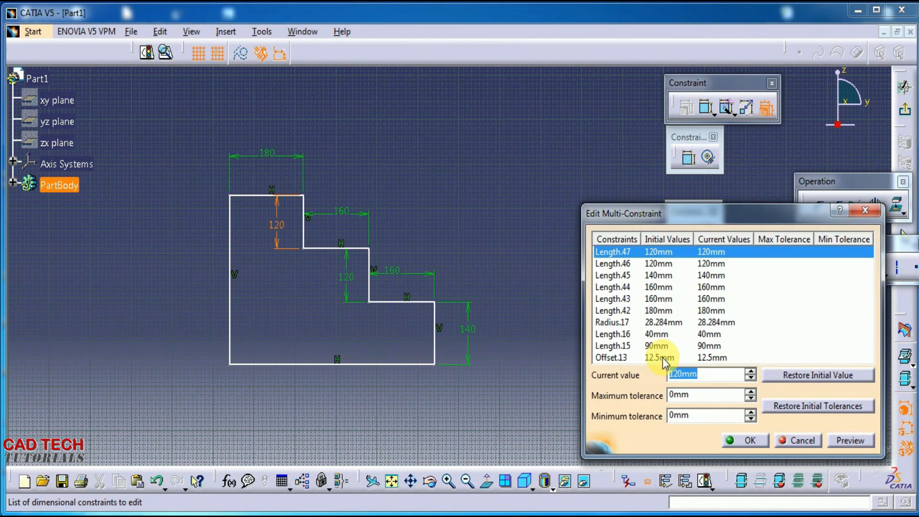
{"action": "left_click", "coordinate": [627, 241]}
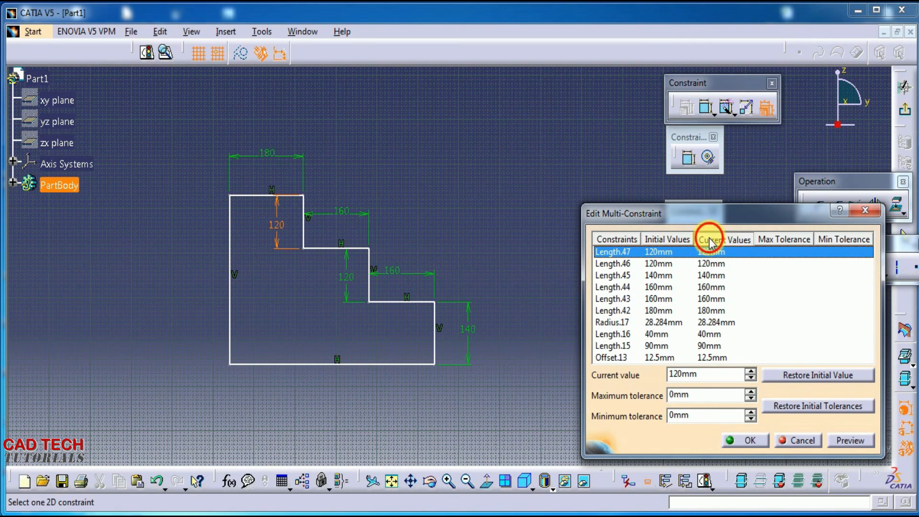
{"action": "left_click", "coordinate": [777, 244]}
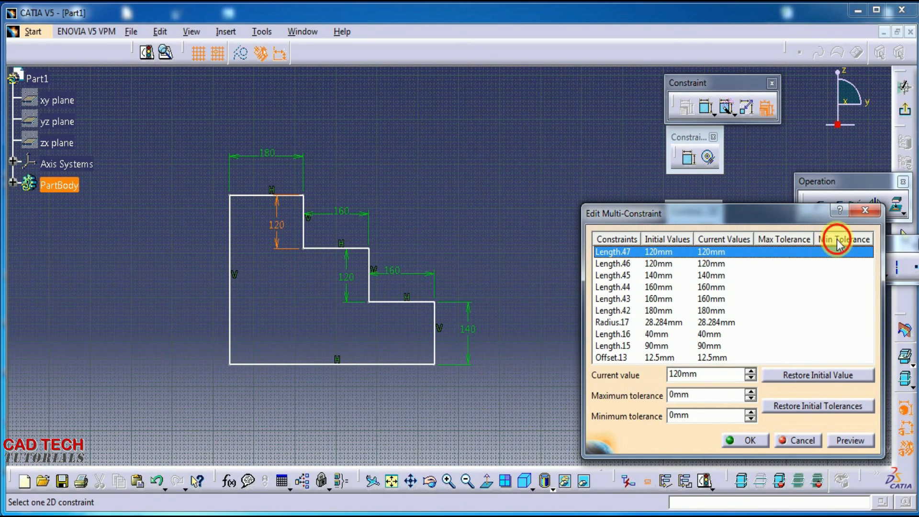
{"action": "left_click_drag", "start_coordinate": [787, 218], "coordinate": [694, 182]}
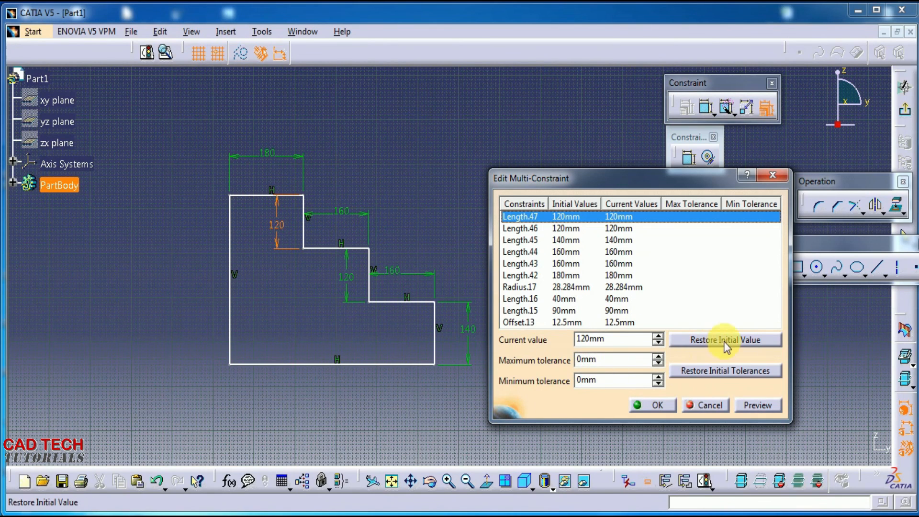
{"action": "left_click", "coordinate": [658, 406]}
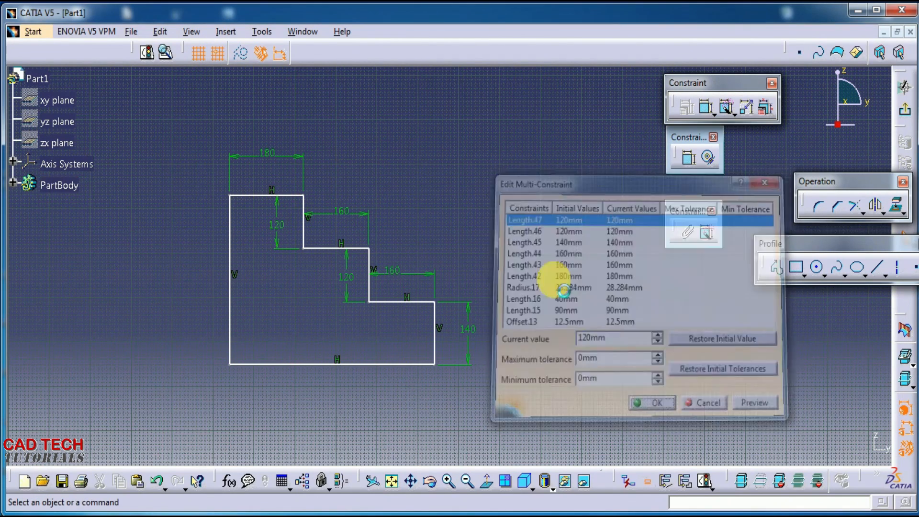